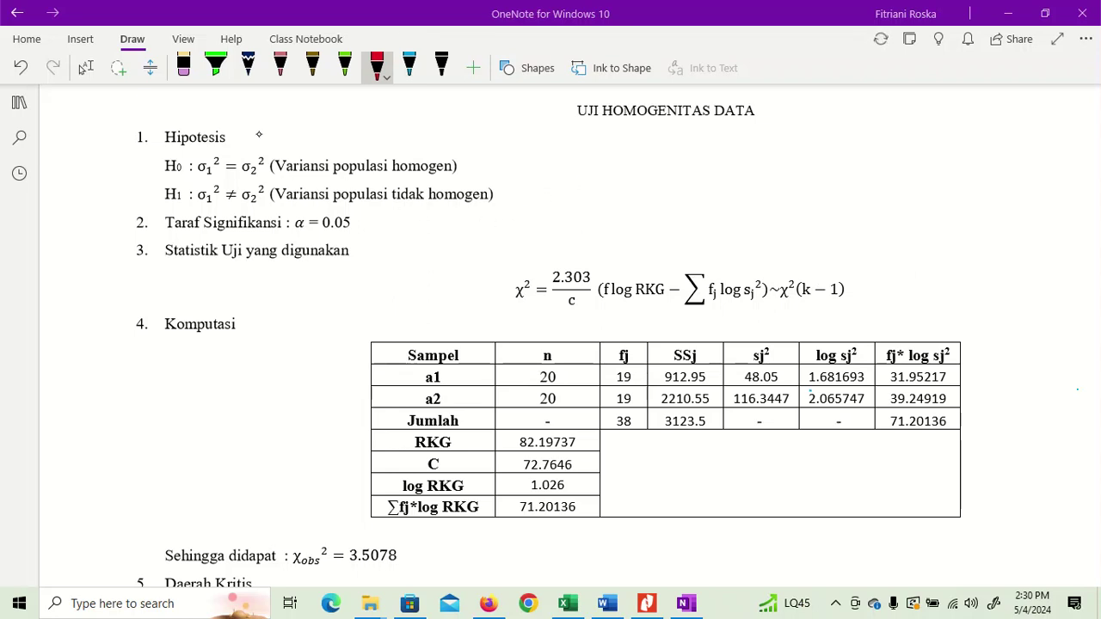
- In red ink, circle H0, H1, α = 0.05 and the formula's χ², and underline "homogen" and "tidak homogen" in the hypotheses
mouse_move(165, 148)
left_mouse_down()
mouse_move(180, 148)
mouse_move(158, 176)
mouse_move(194, 162)
left_mouse_up()
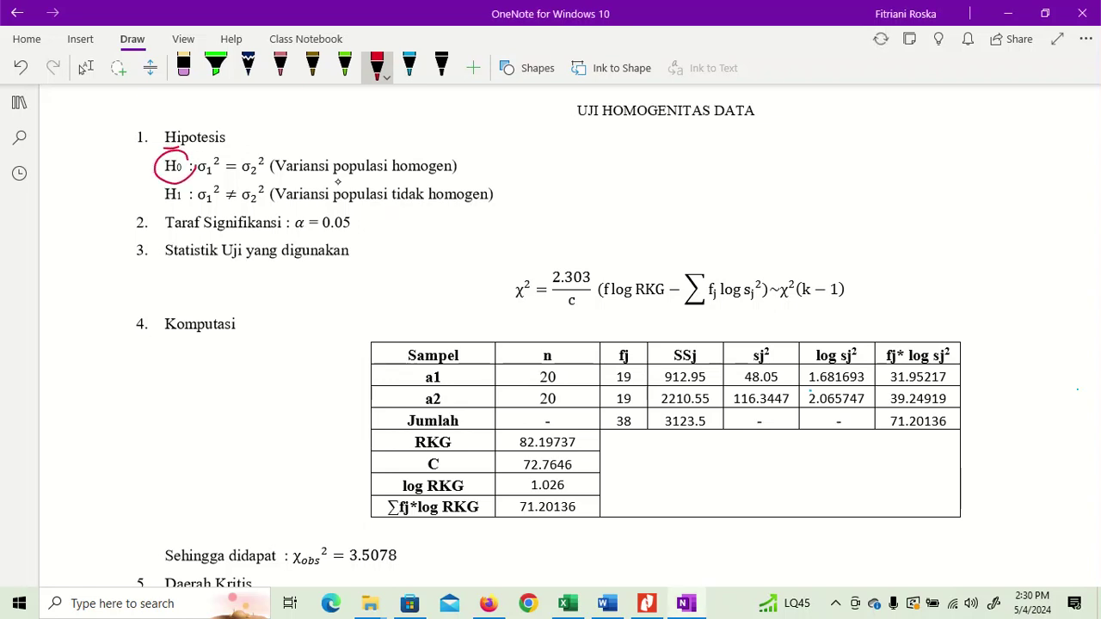
left_click_drag(394, 177, 435, 175)
mouse_move(189, 177)
left_mouse_down()
mouse_move(162, 181)
mouse_move(198, 182)
left_mouse_up()
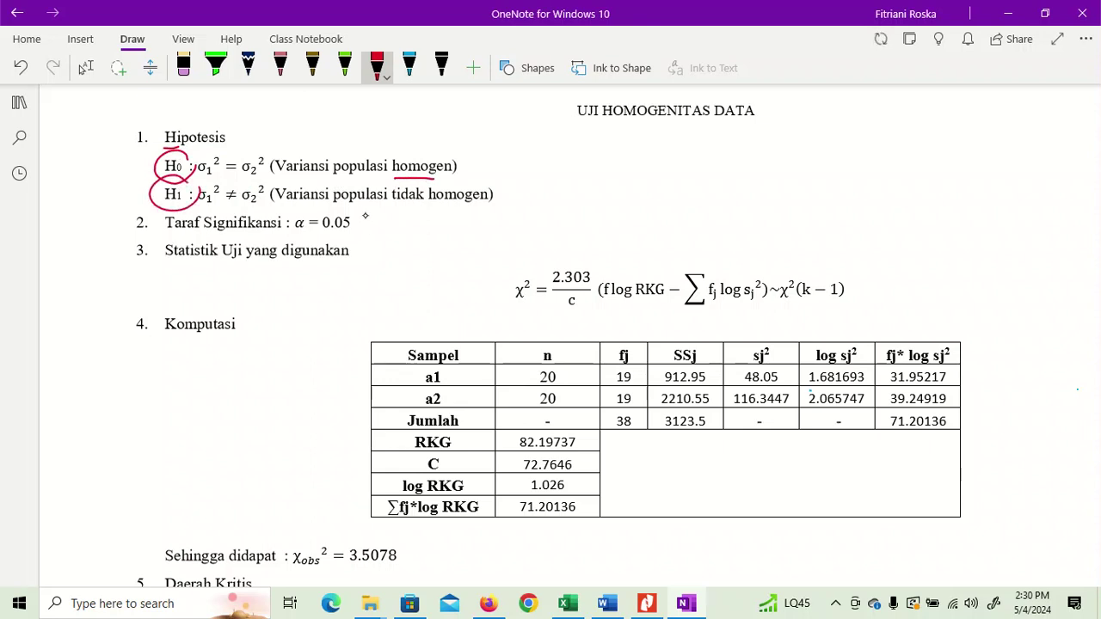
left_click_drag(430, 205, 489, 204)
mouse_move(355, 212)
left_mouse_down()
mouse_move(292, 231)
mouse_move(372, 203)
left_mouse_up()
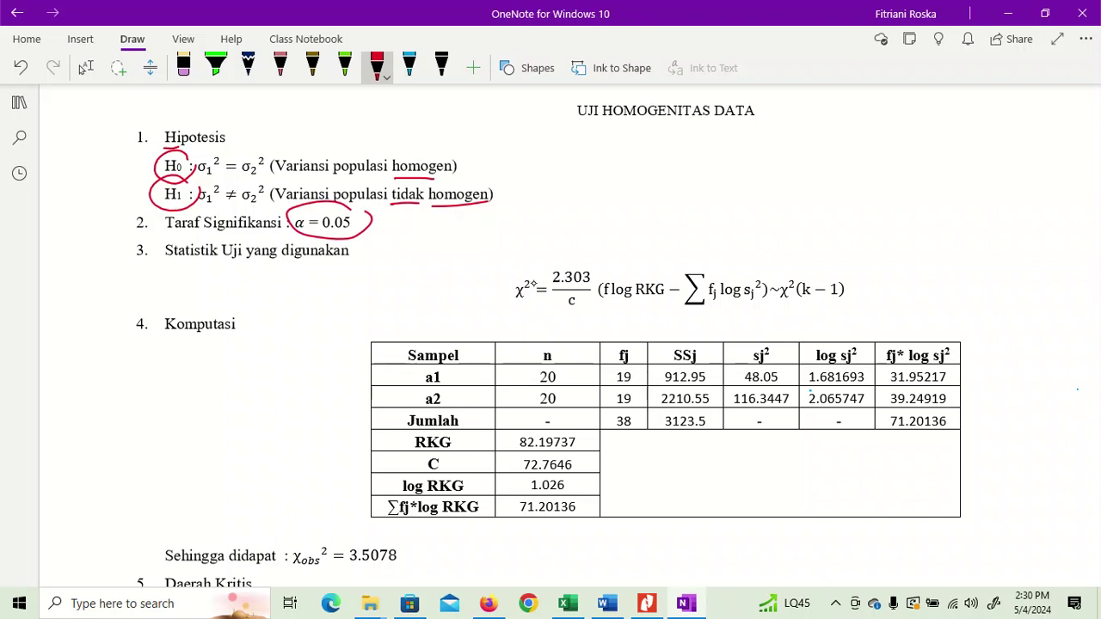
mouse_move(540, 282)
left_mouse_down()
mouse_move(505, 293)
mouse_move(516, 270)
left_mouse_up()
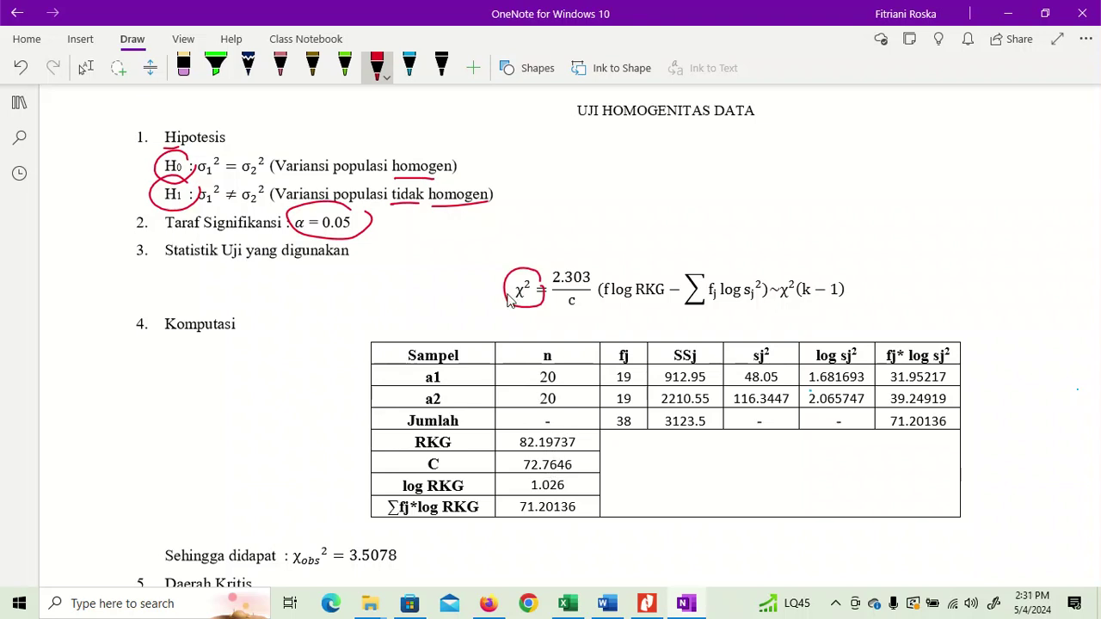
- Switch to the Excel workbook PERTEMUAN 6 DAN 7 and open the UJI HOMOGENITAS sheet
left_click(571, 610)
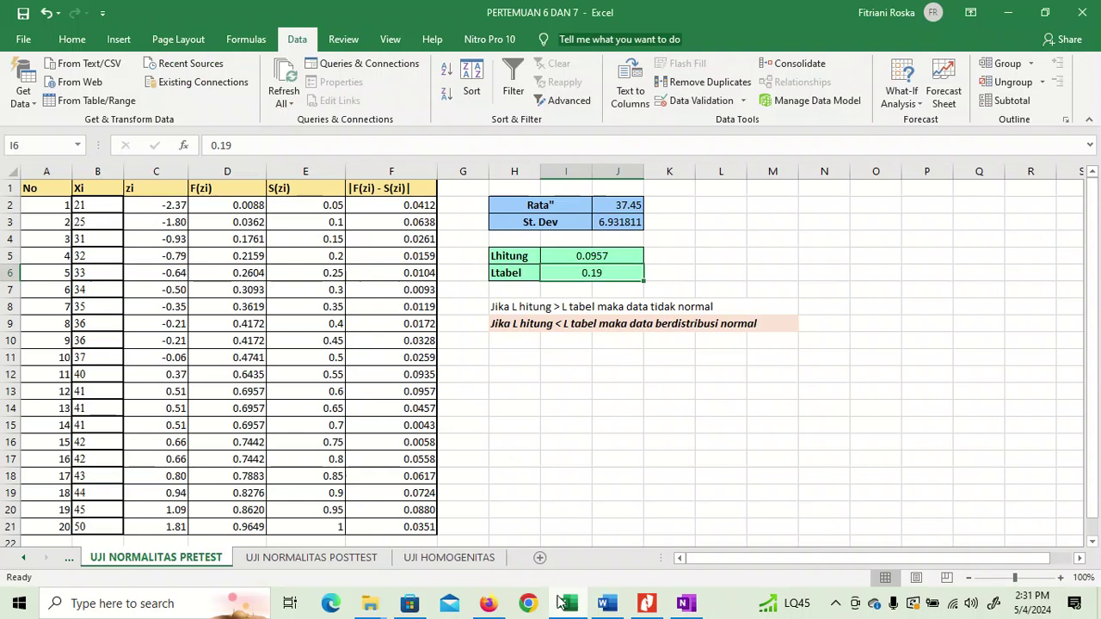
left_click(442, 561)
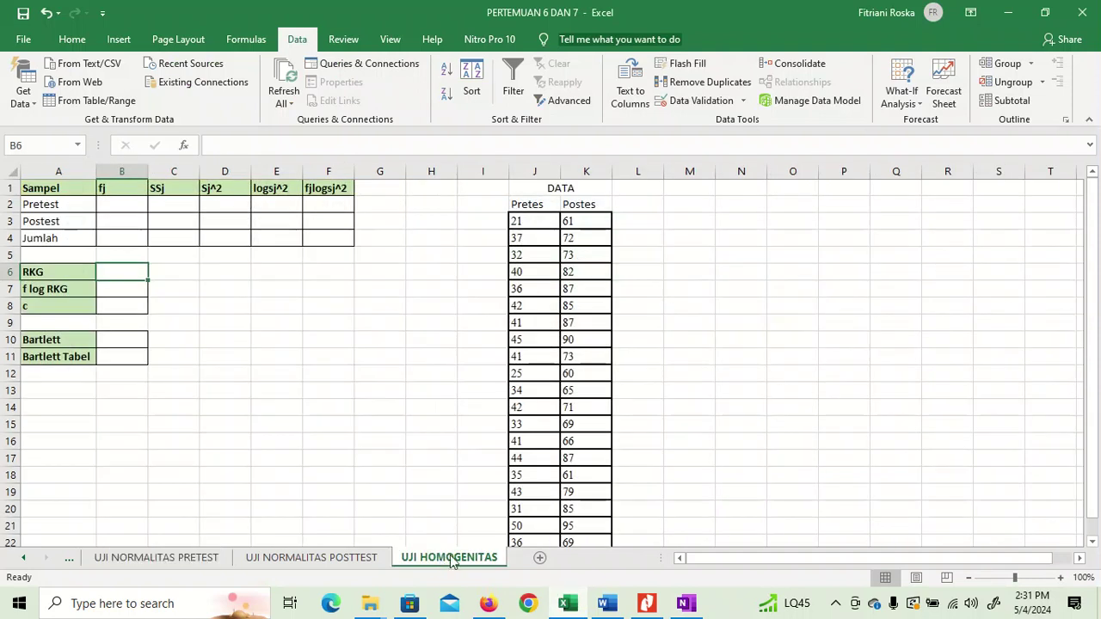
mouse_move(1091, 395)
left_mouse_down()
mouse_move(1092, 414)
mouse_move(1094, 394)
left_mouse_up()
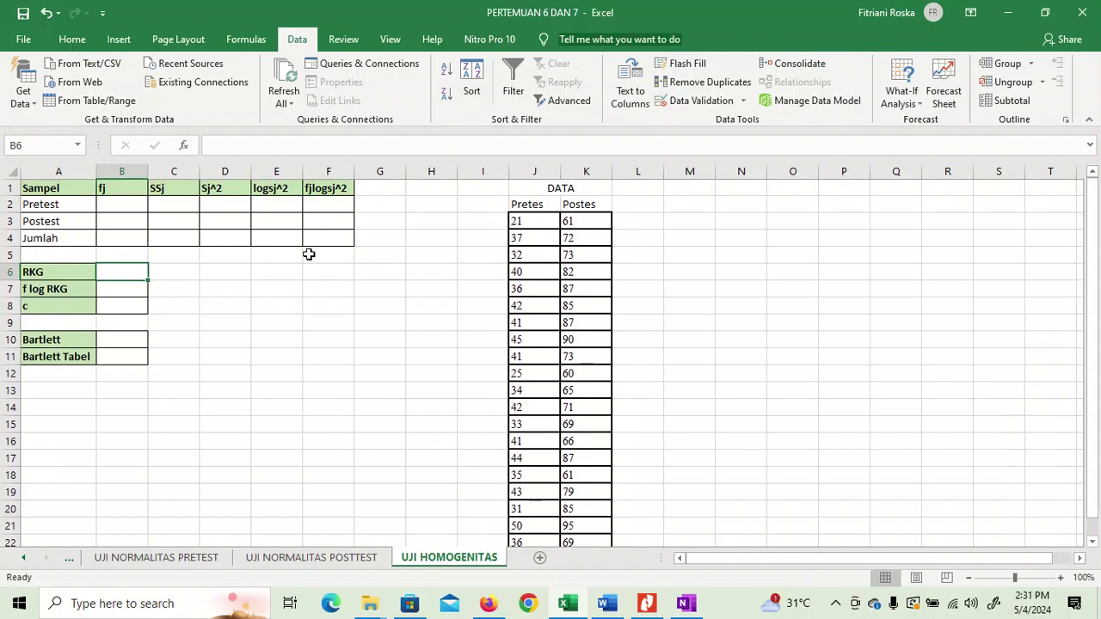
- Enter the formula =19-1 in cell B2 as the fj value for Pretest
left_click(117, 204)
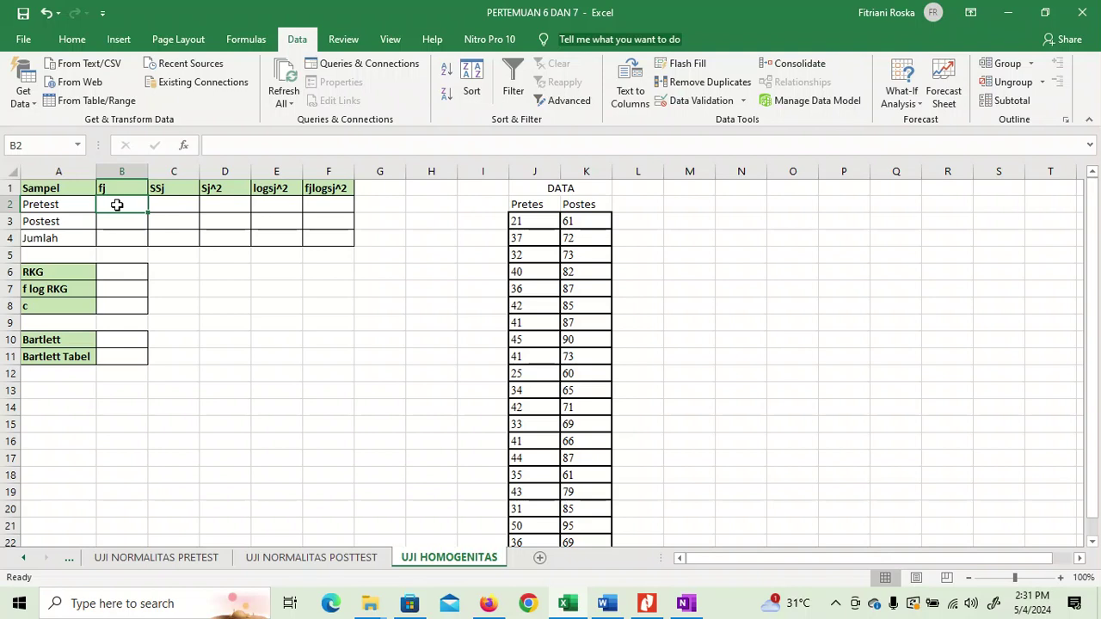
type("=")
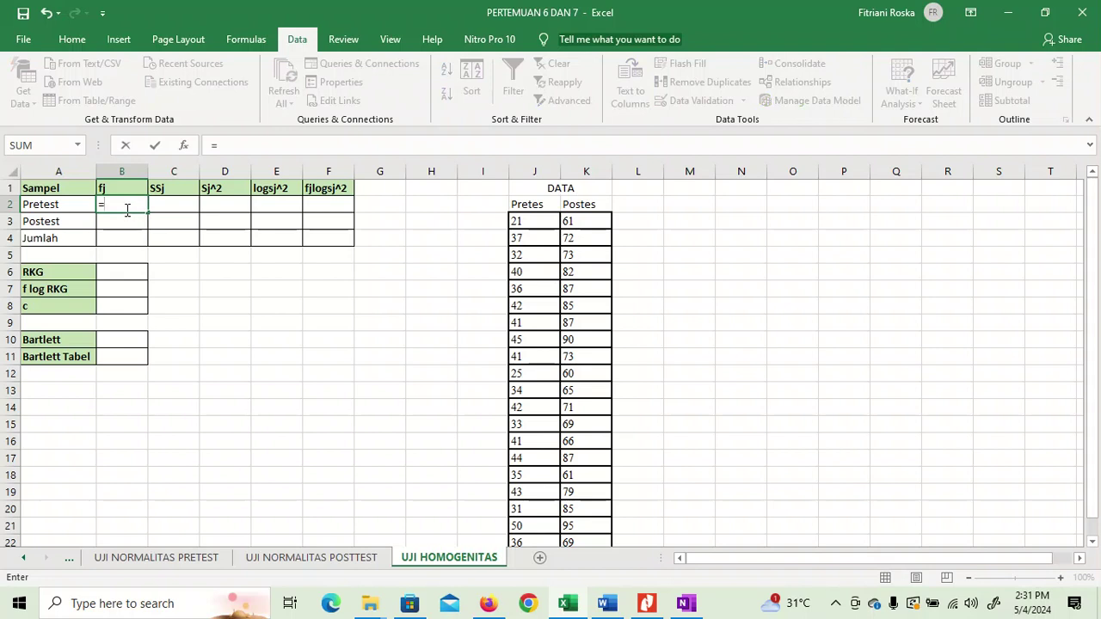
type("19-1")
key("Return")
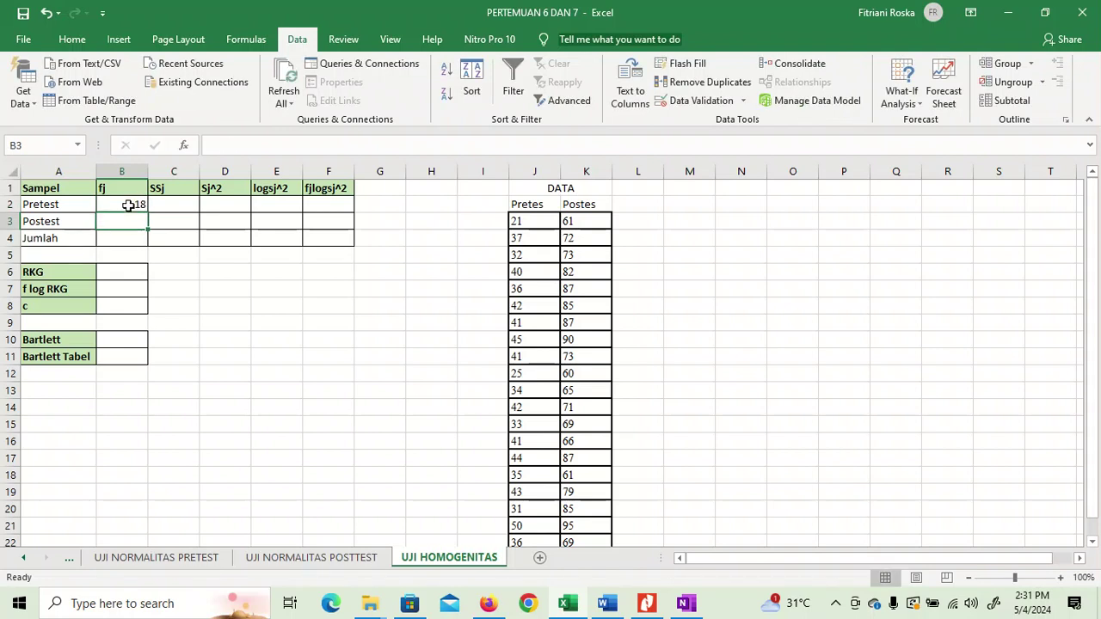
- Correct the Pretest fj formula in B2 to =20-1
left_click(131, 207)
mouse_move(146, 212)
left_mouse_down()
mouse_move(147, 221)
mouse_move(147, 212)
left_mouse_up()
double_click(125, 206)
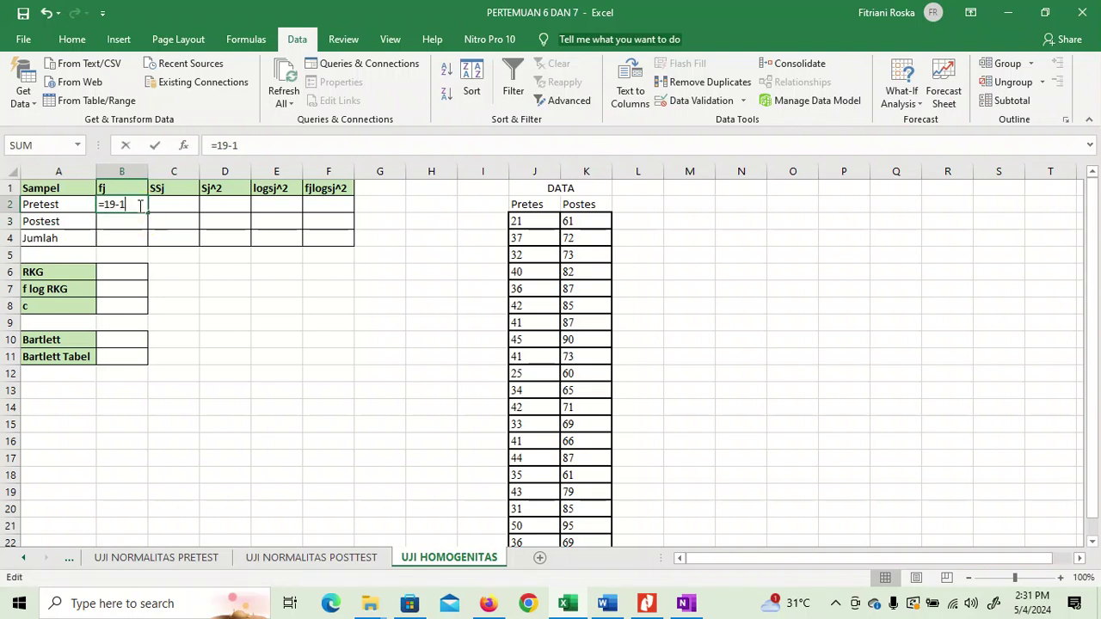
left_click(113, 206)
key("BackSpace")
key("BackSpace")
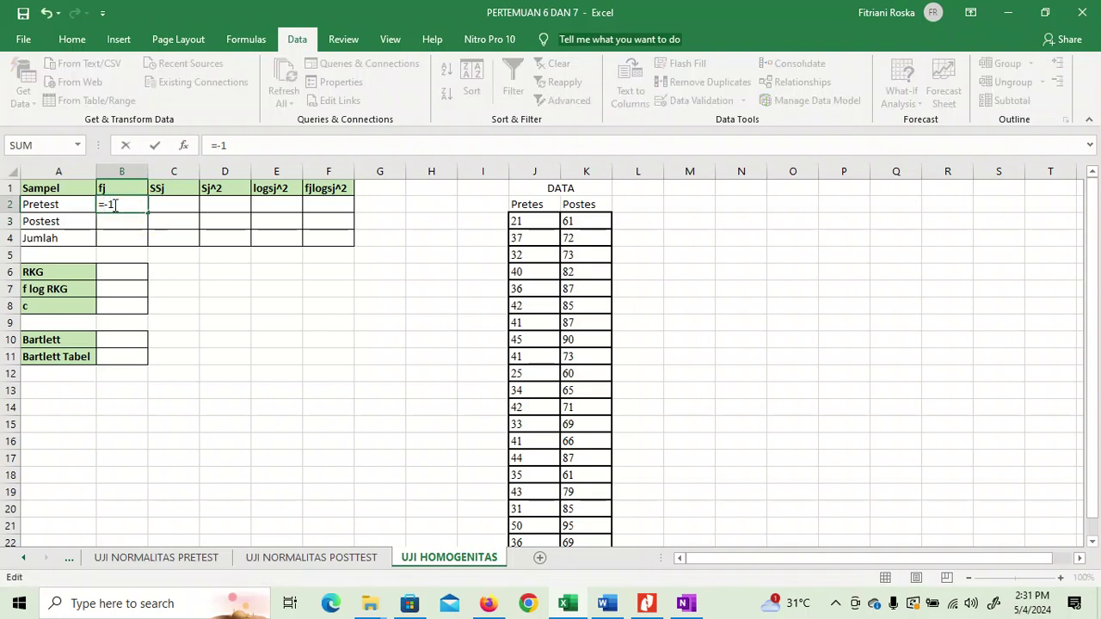
type("20")
key("Return")
- Fill the Pretest fj formula down to the Postest row in B3
right_click(114, 206)
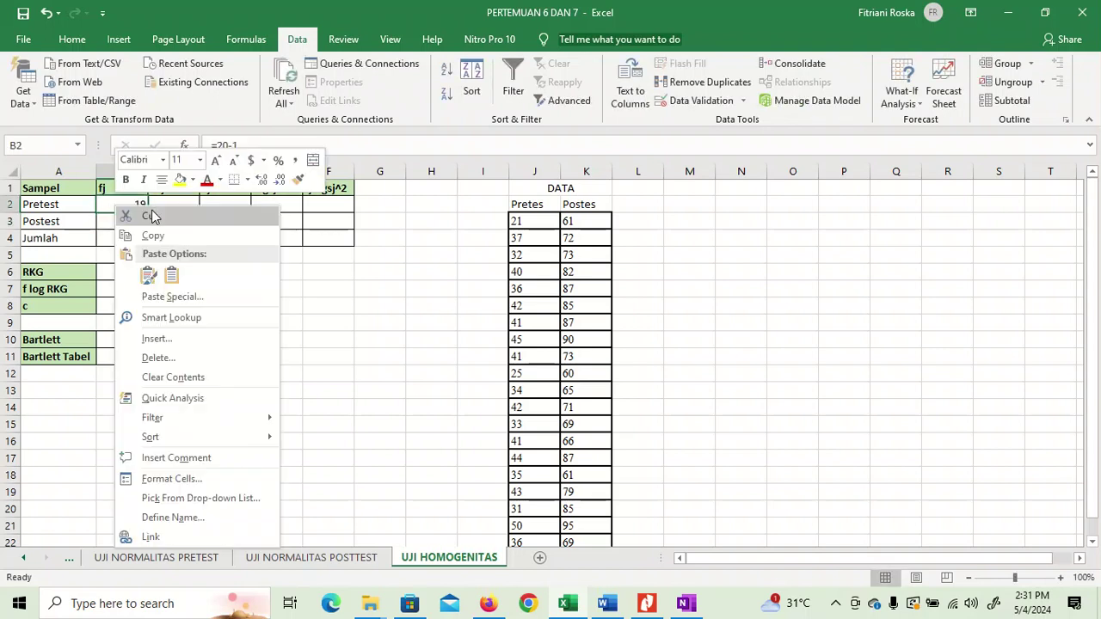
left_click(109, 206)
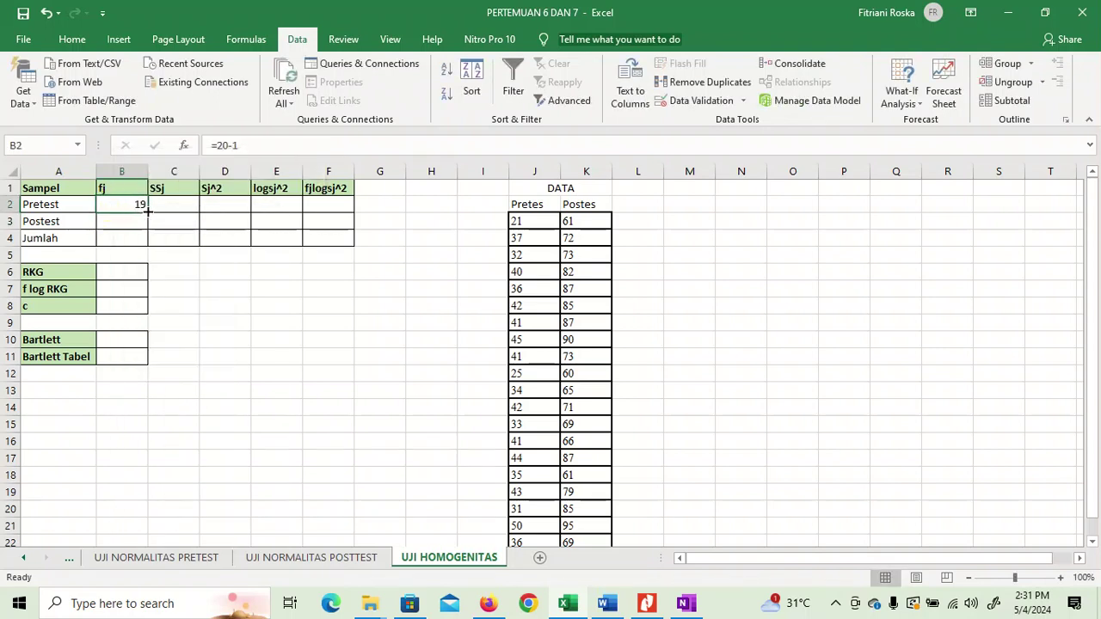
left_click_drag(148, 210, 148, 226)
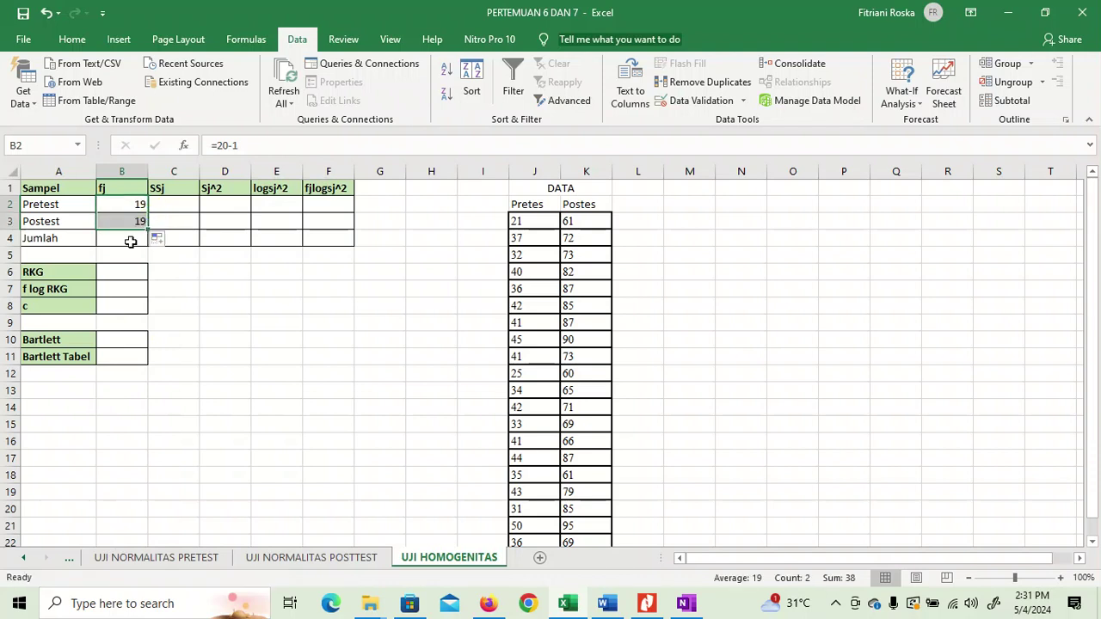
- Total the fj values in the Jumlah row by entering a SUM of B2:B3 in B4
left_click(131, 240)
type("=sum")
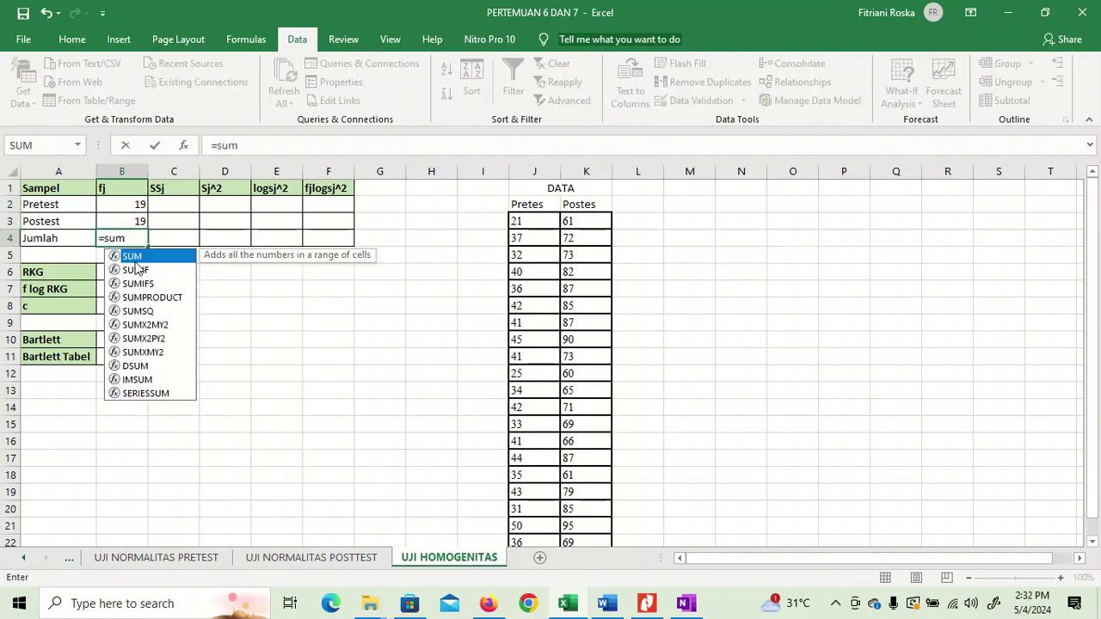
double_click(134, 257)
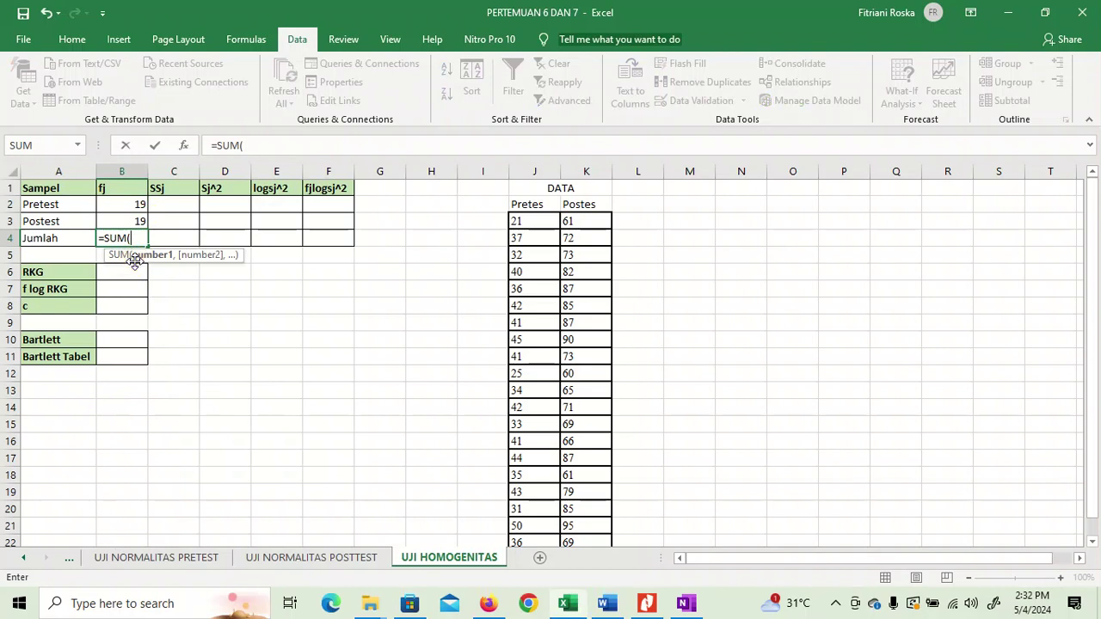
left_click_drag(128, 201, 129, 223)
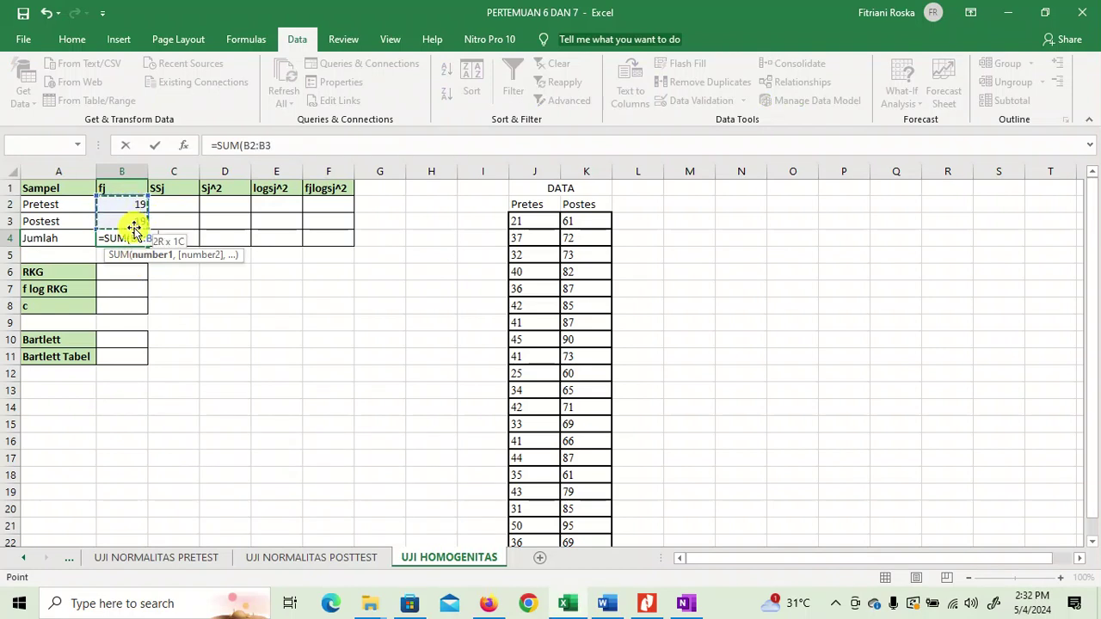
key("Return")
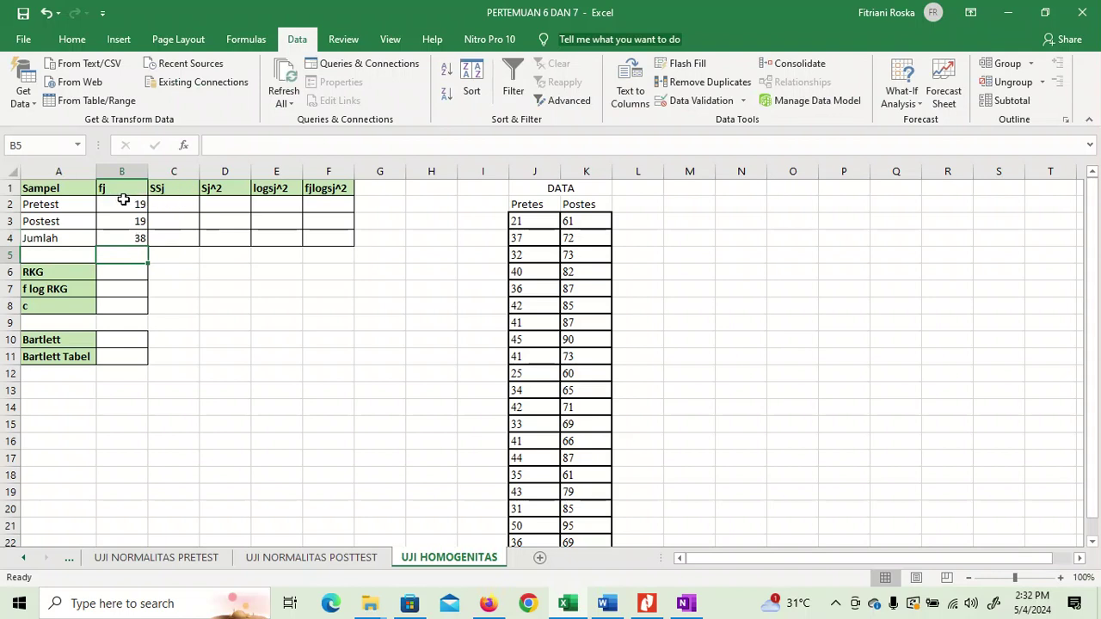
- Calculate the Pretest variance under Sj^2 in D2 with =VAR(J3:J22)
double_click(230, 205)
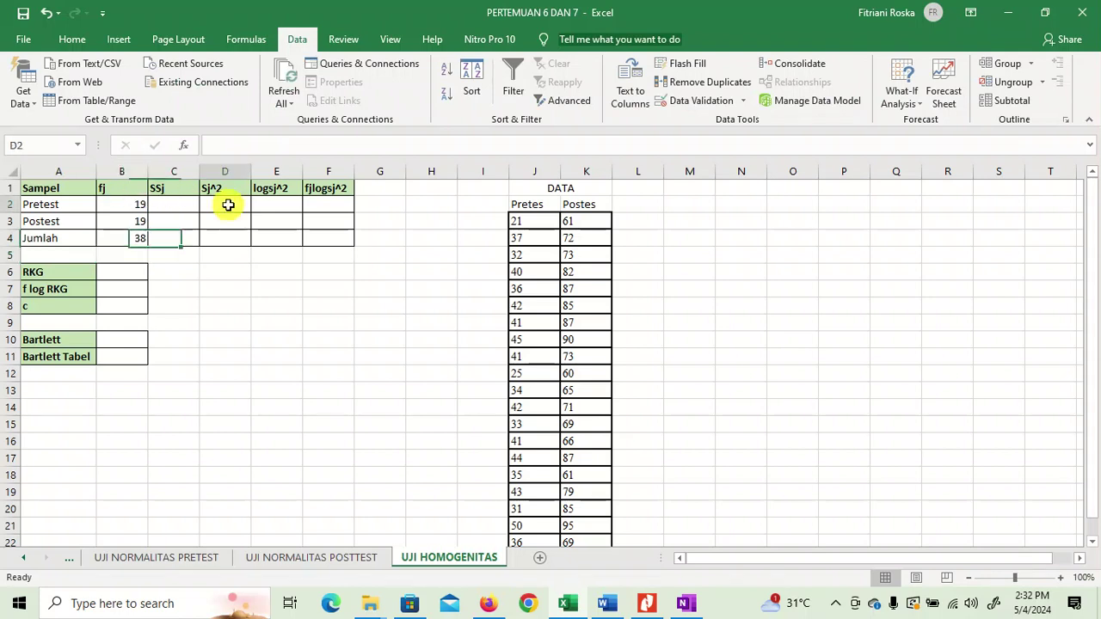
type("=")
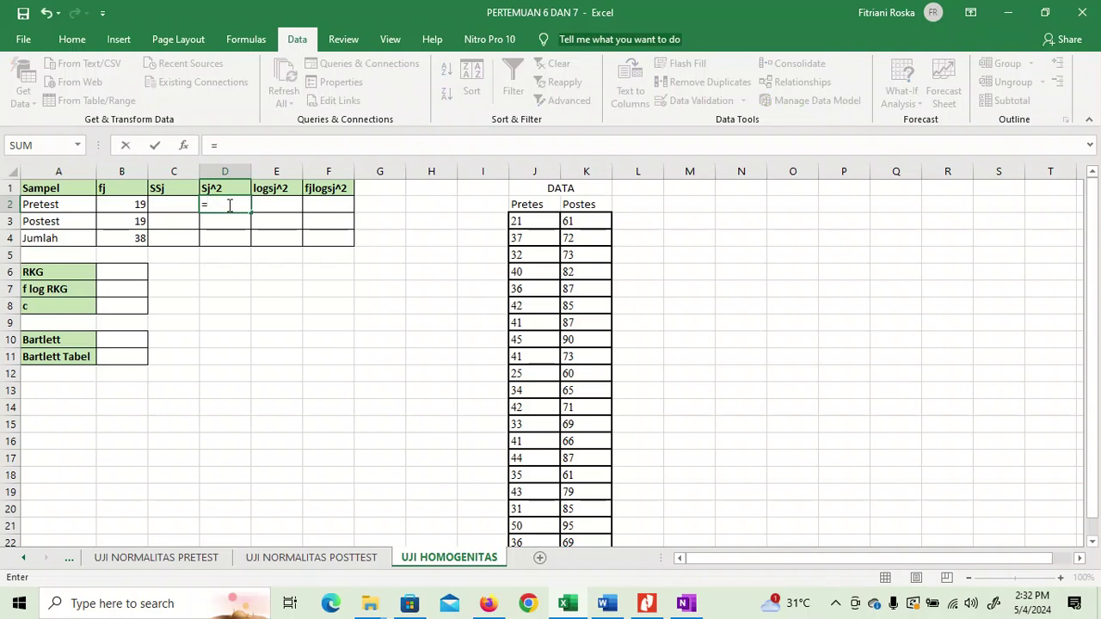
type("Var")
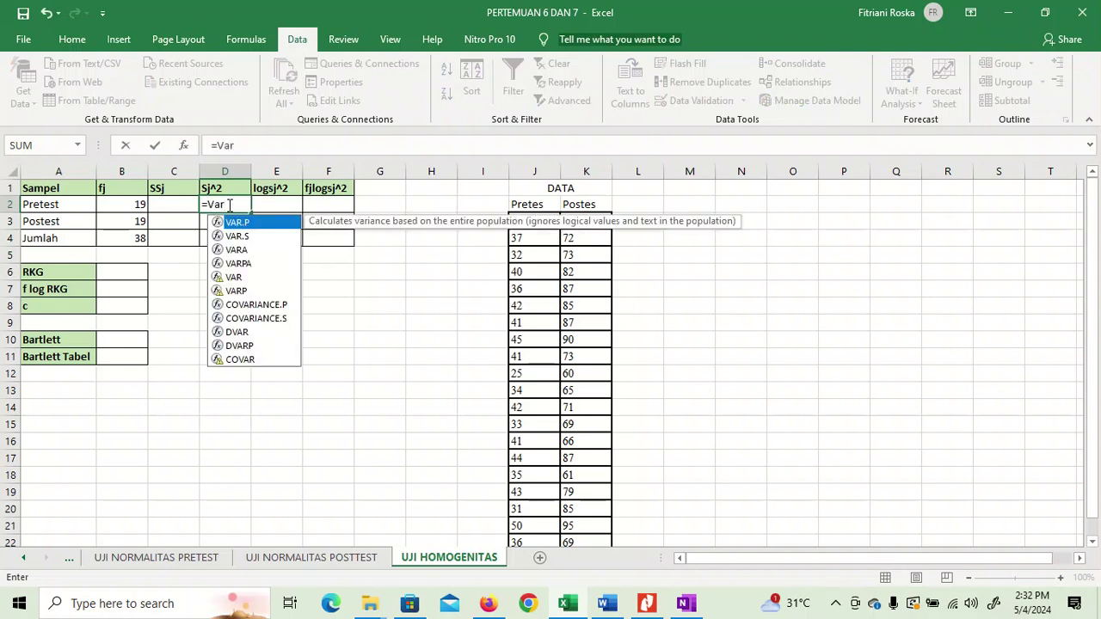
double_click(268, 276)
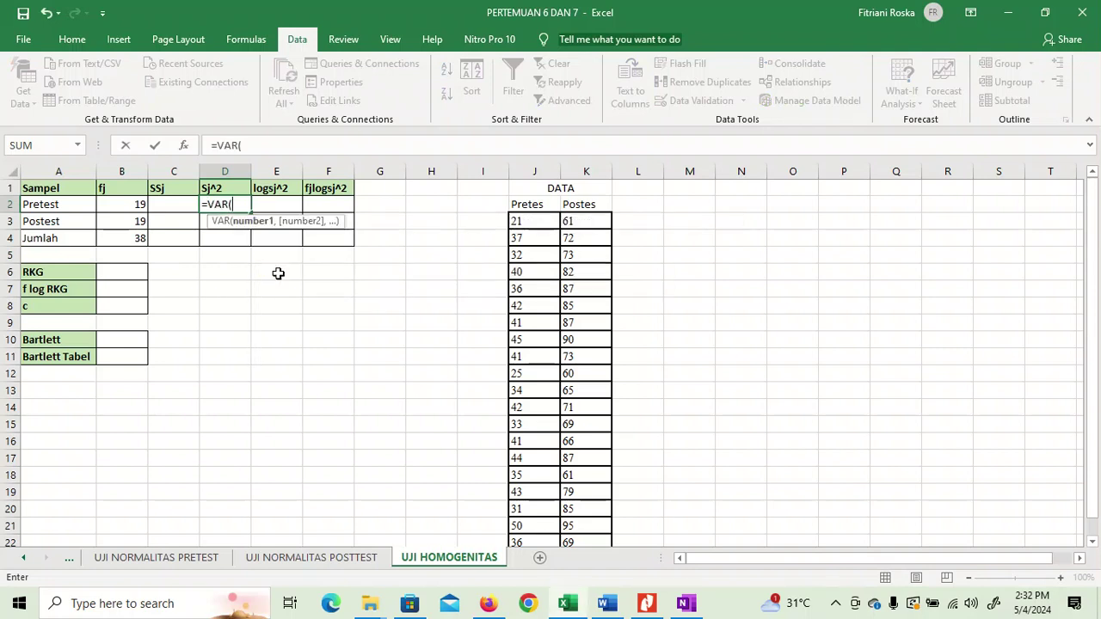
left_click_drag(525, 222, 534, 545)
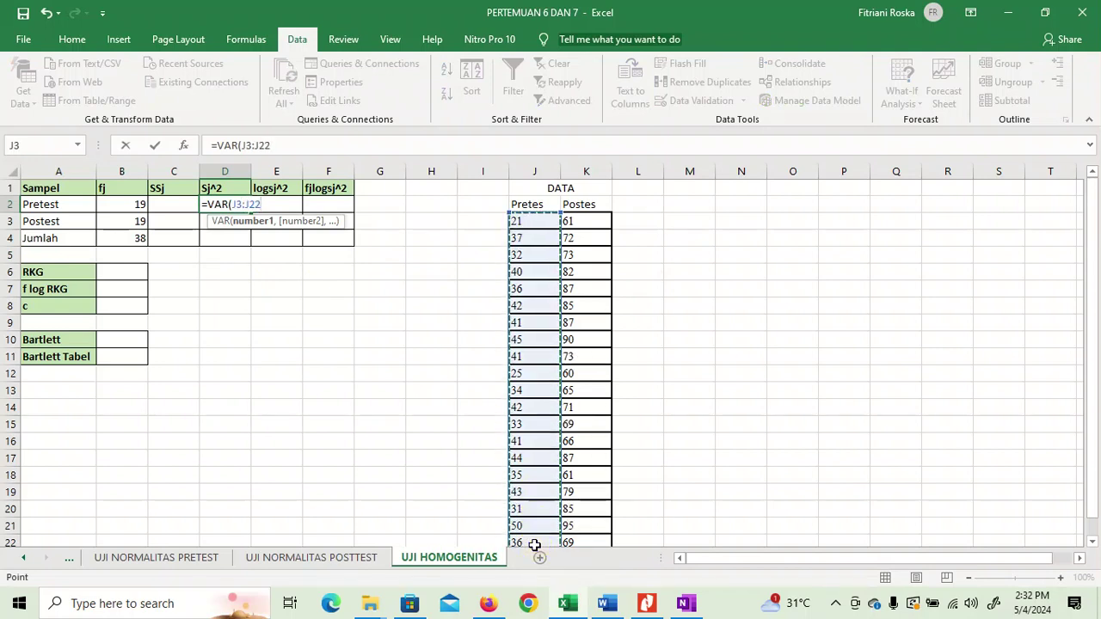
type(")")
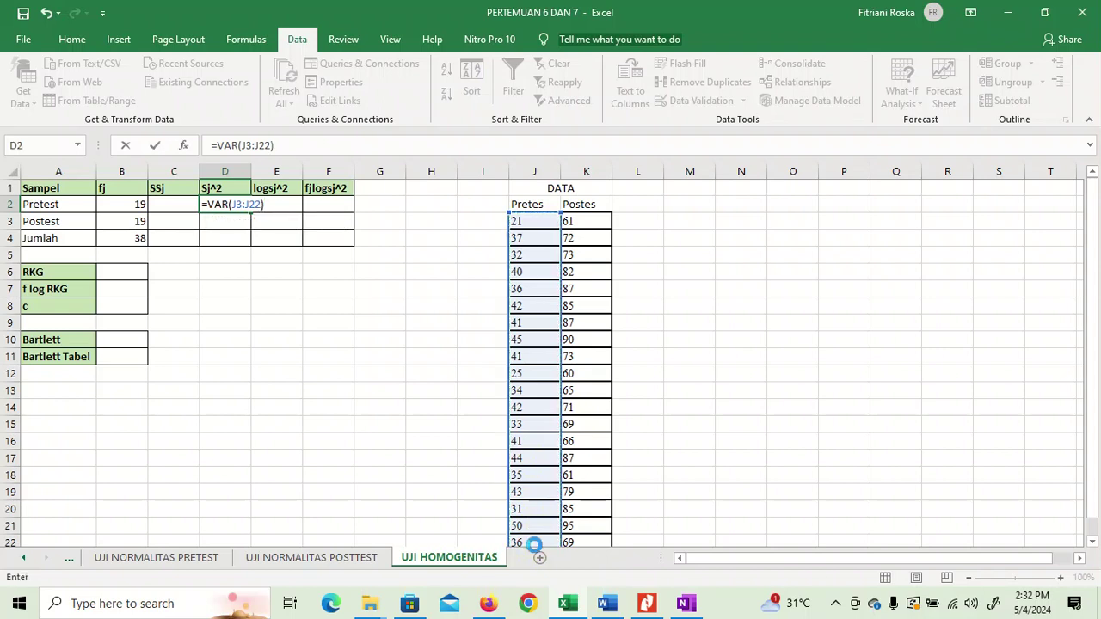
key("Return")
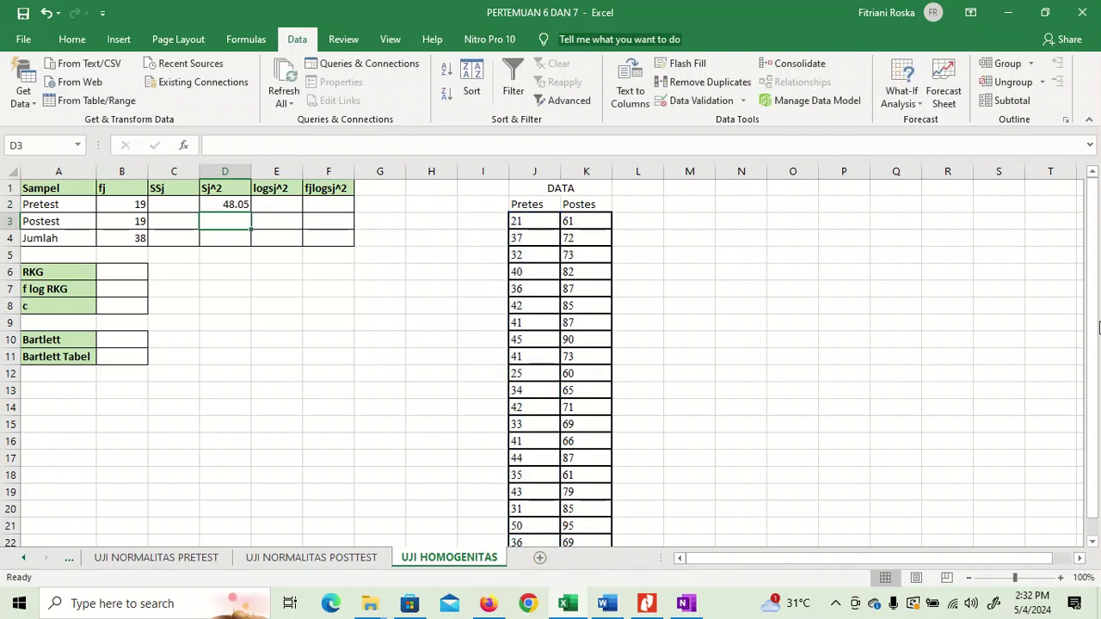
- Calculate the Postest variance under Sj^2 in D3 with =VAR(K3:K22)
left_click_drag(1090, 370, 1089, 332)
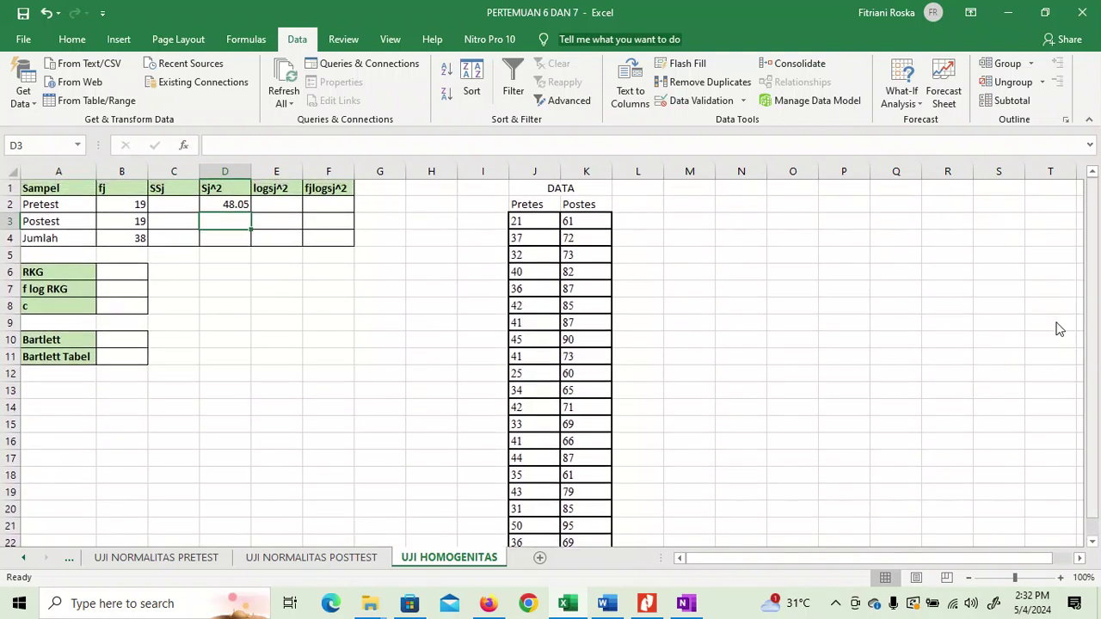
type("=")
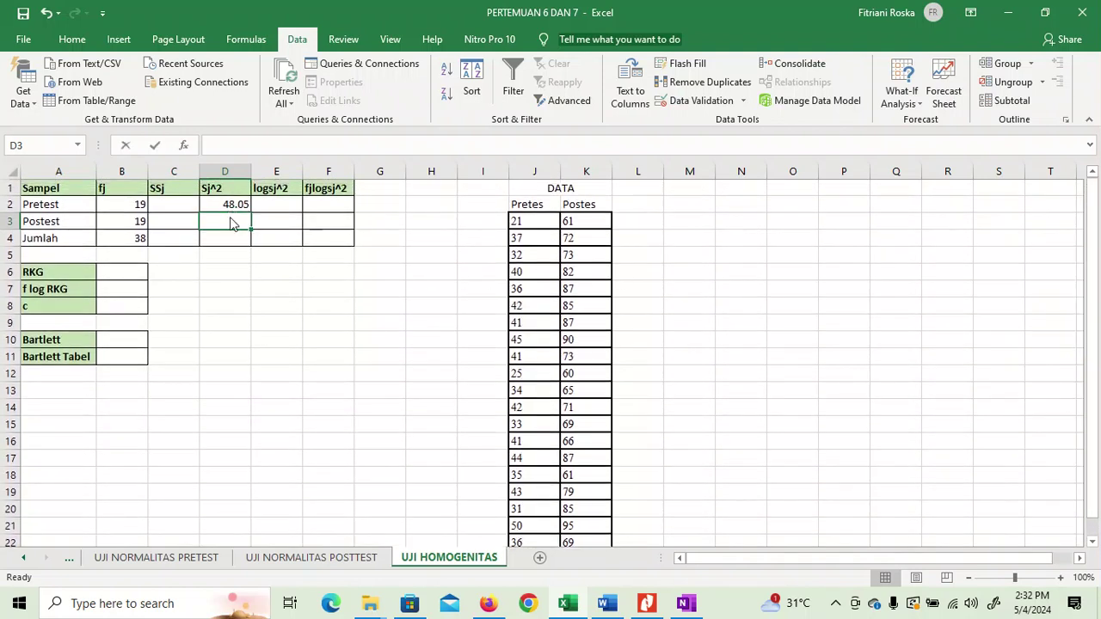
type("VAR")
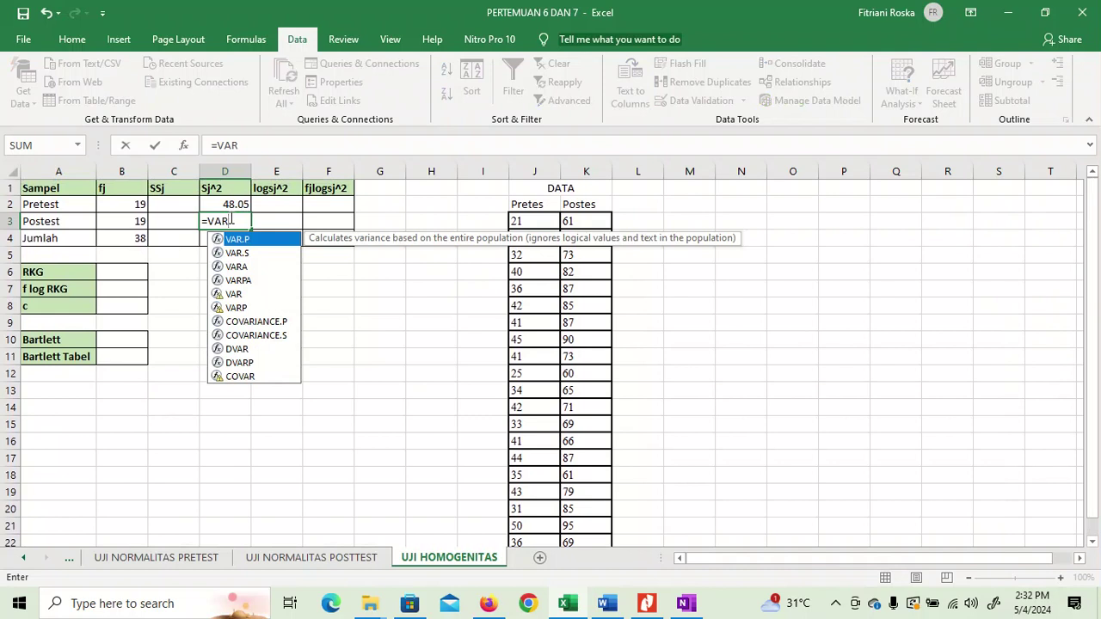
double_click(233, 294)
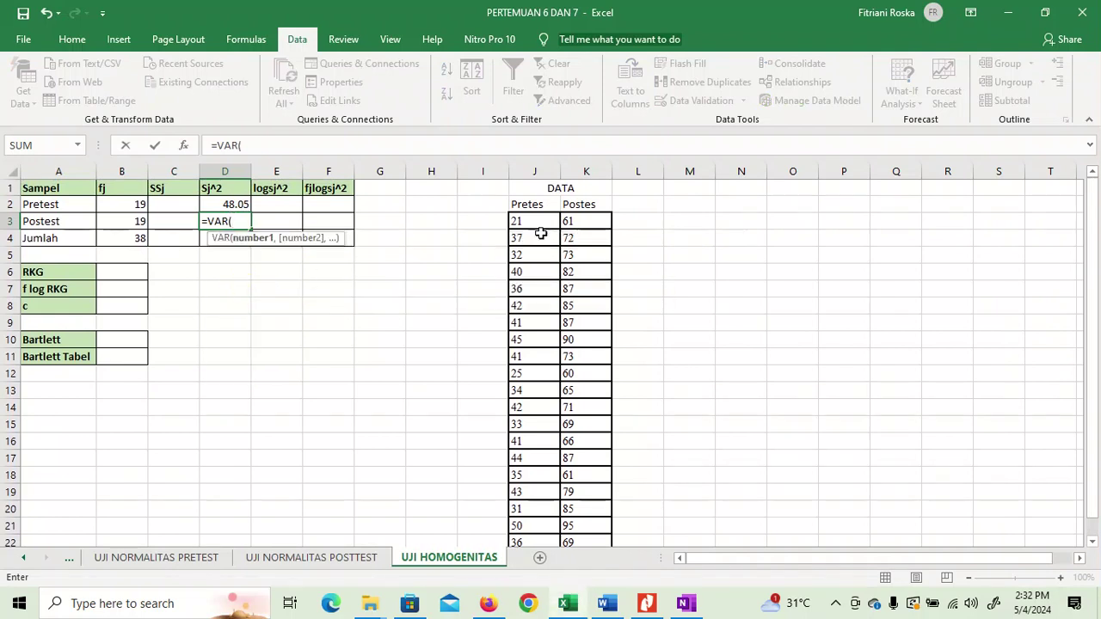
left_click_drag(573, 223, 578, 550)
type(")")
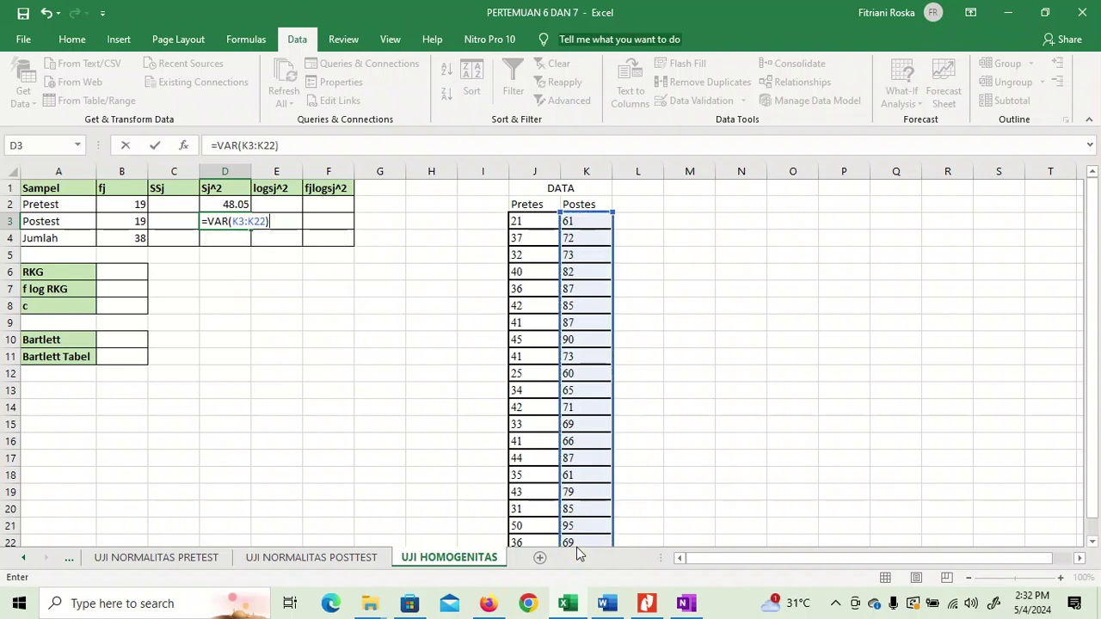
key("Return")
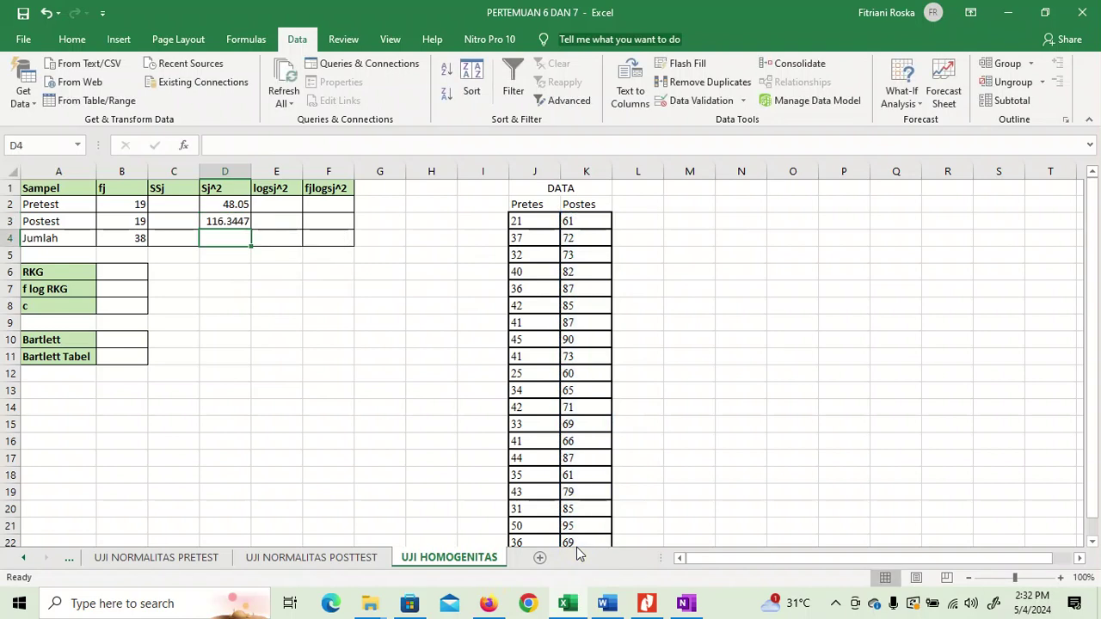
- Calculate the Pretest SSj in C2 by multiplying its fj by its Sj^2, using =B2*D2
left_click(181, 203)
type("=")
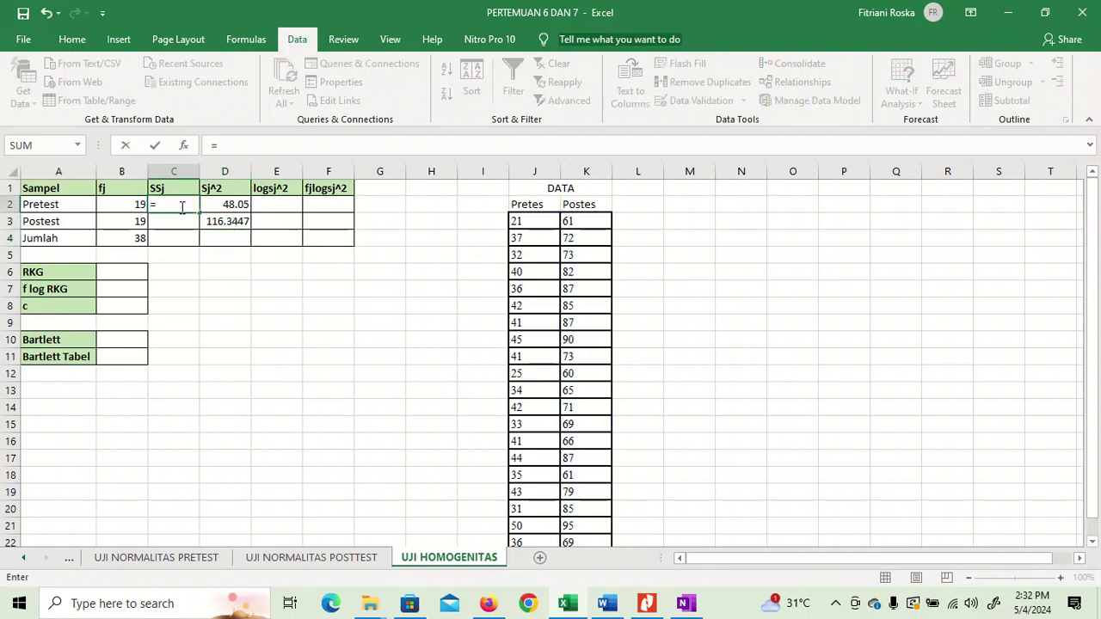
left_click(116, 206)
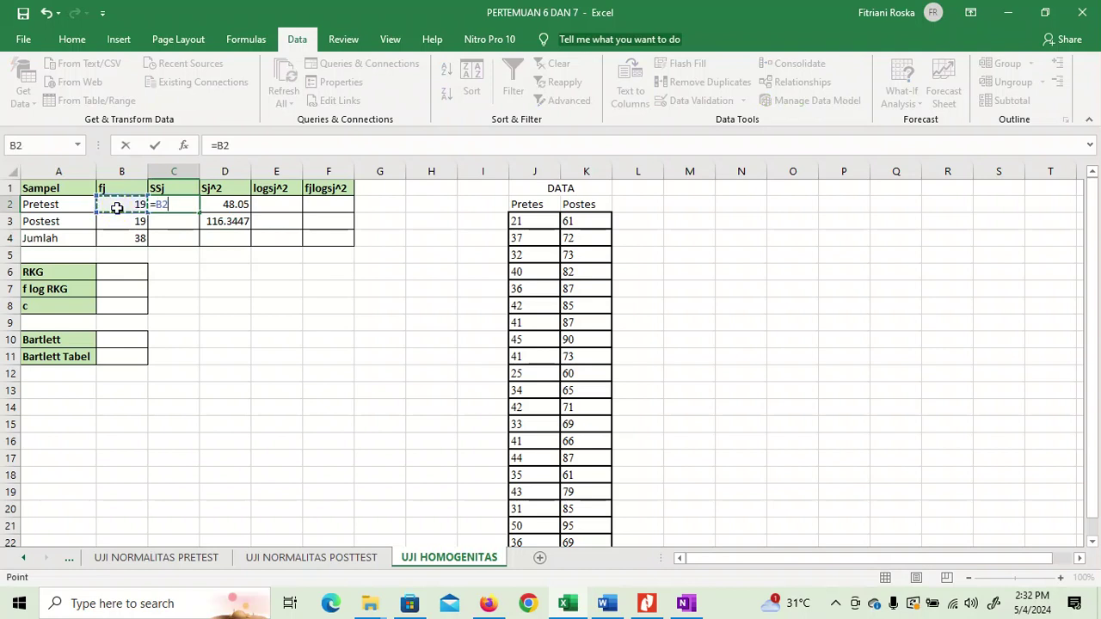
type("*")
left_click(219, 204)
key("Return")
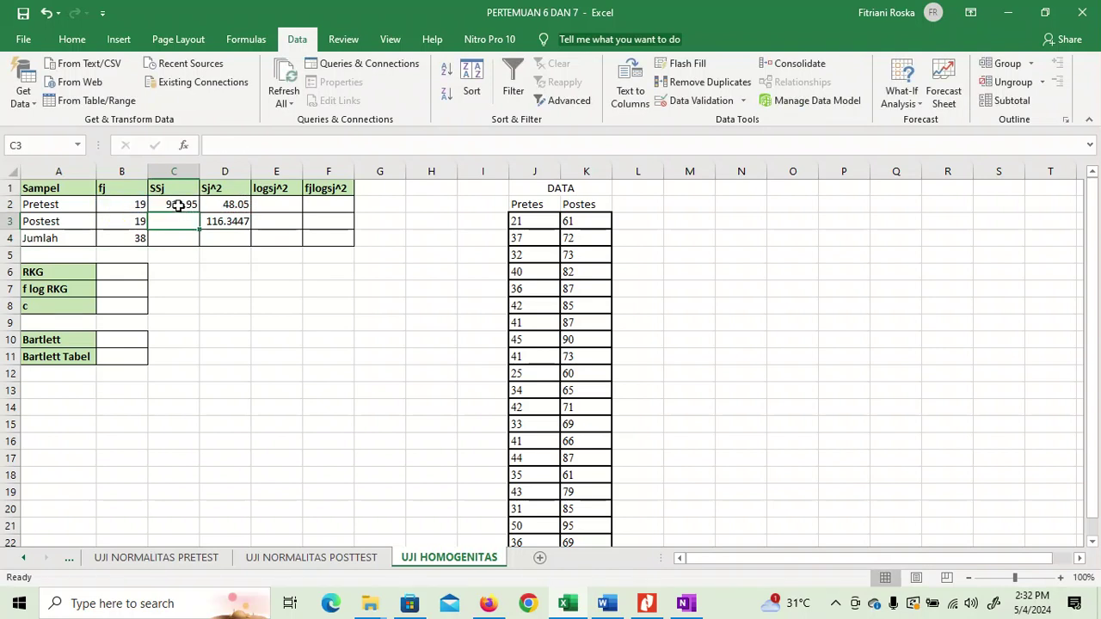
- Copy the Pretest SSj formula down to Postest in C3 and total the column in C4 with =SUM(C2:C3)
left_click(177, 204)
left_click_drag(199, 210, 191, 227)
double_click(178, 241)
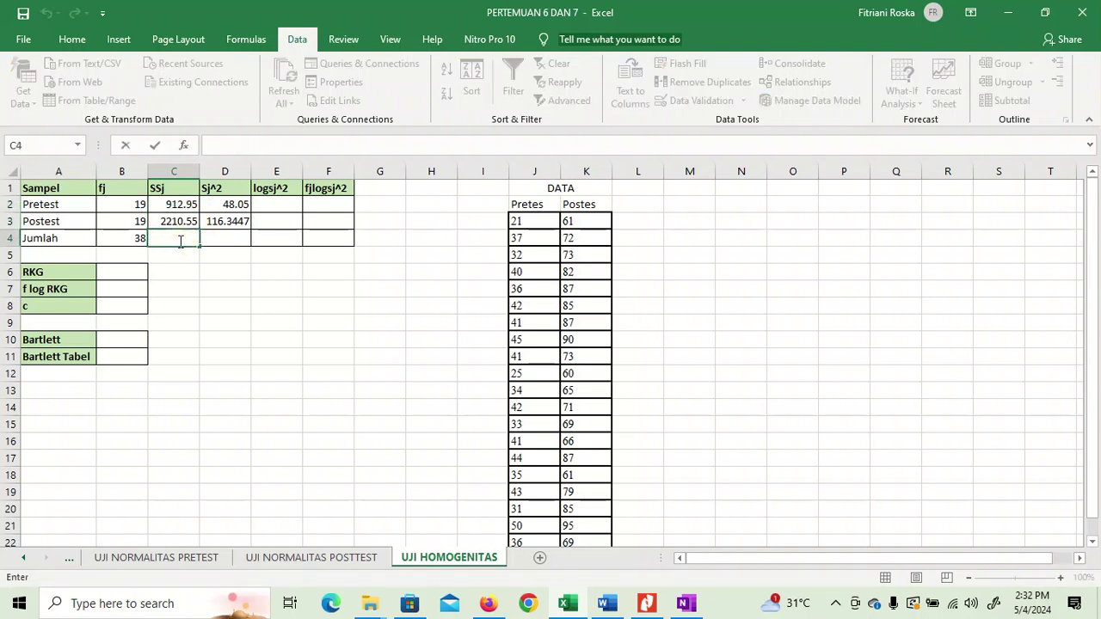
type("=SUM")
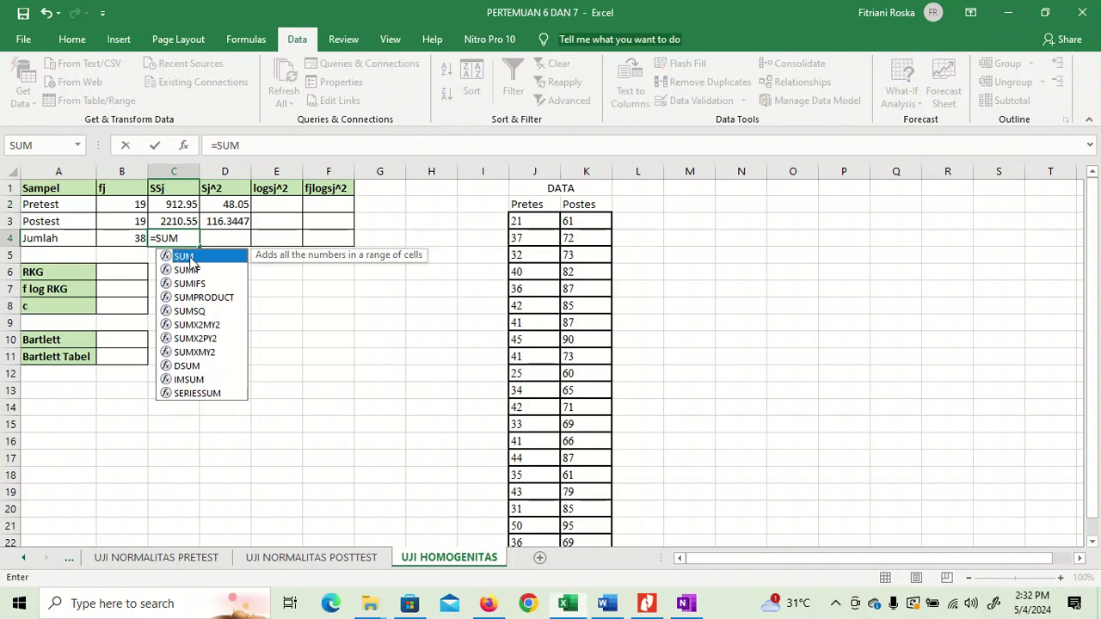
double_click(190, 258)
left_click_drag(181, 204, 180, 228)
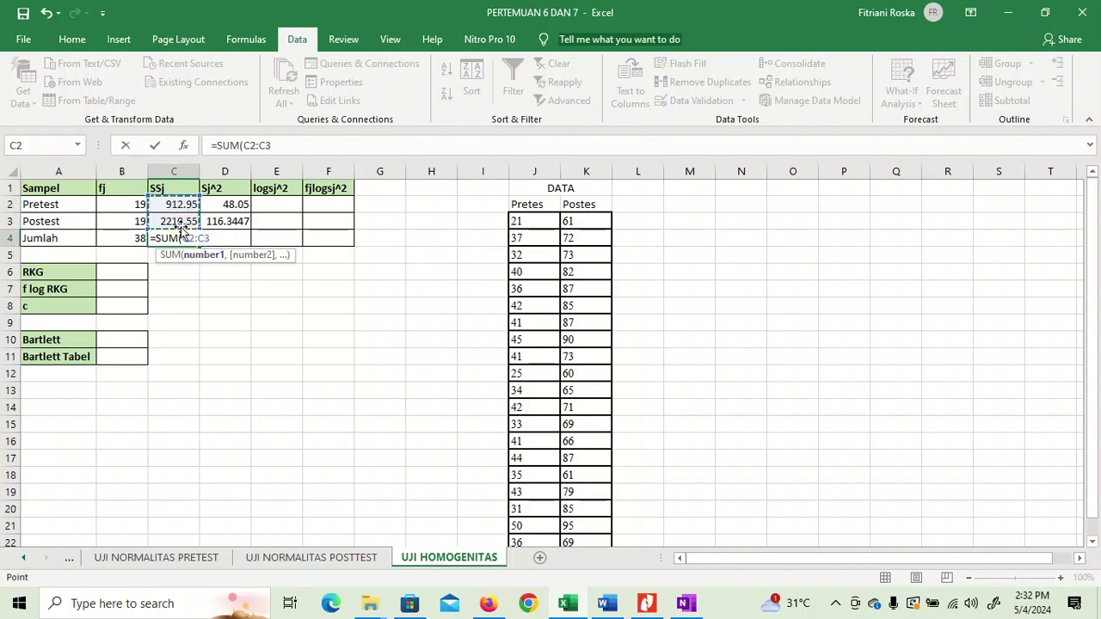
type(")")
key("Return")
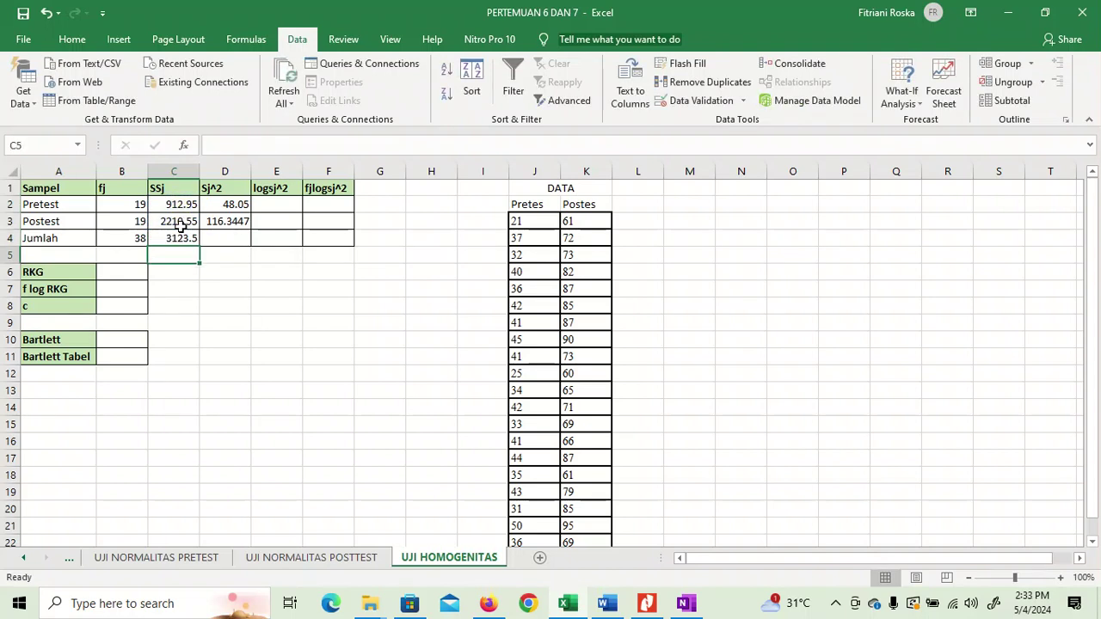
- Calculate the Pretest logsj^2 in E2 with =LOG10(D2) and copy the formula down to Postest in E3
double_click(279, 204)
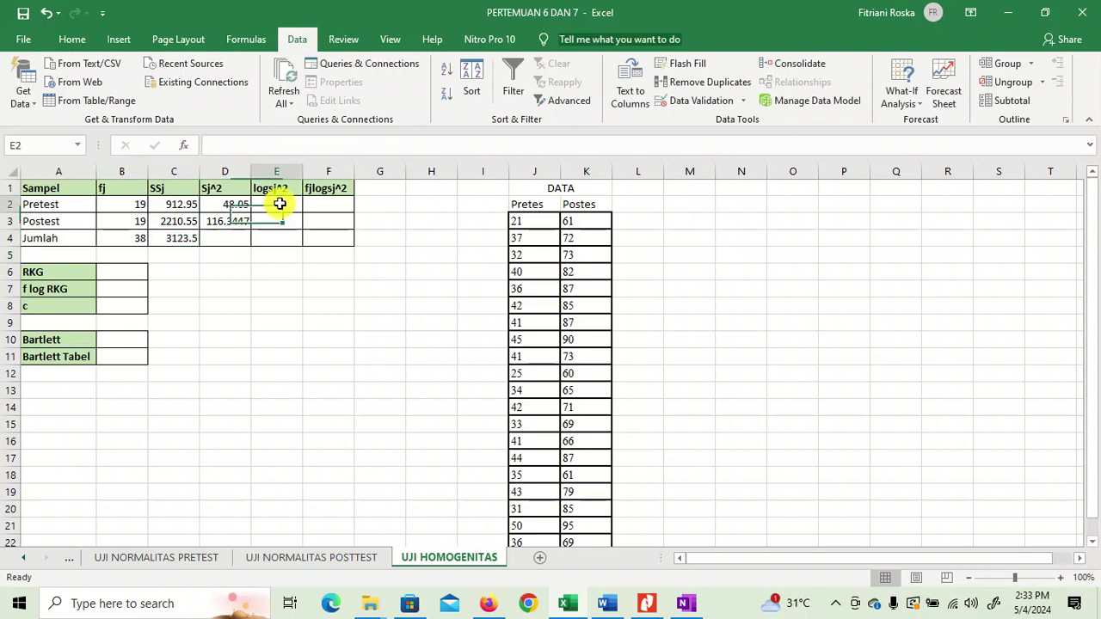
type("=log")
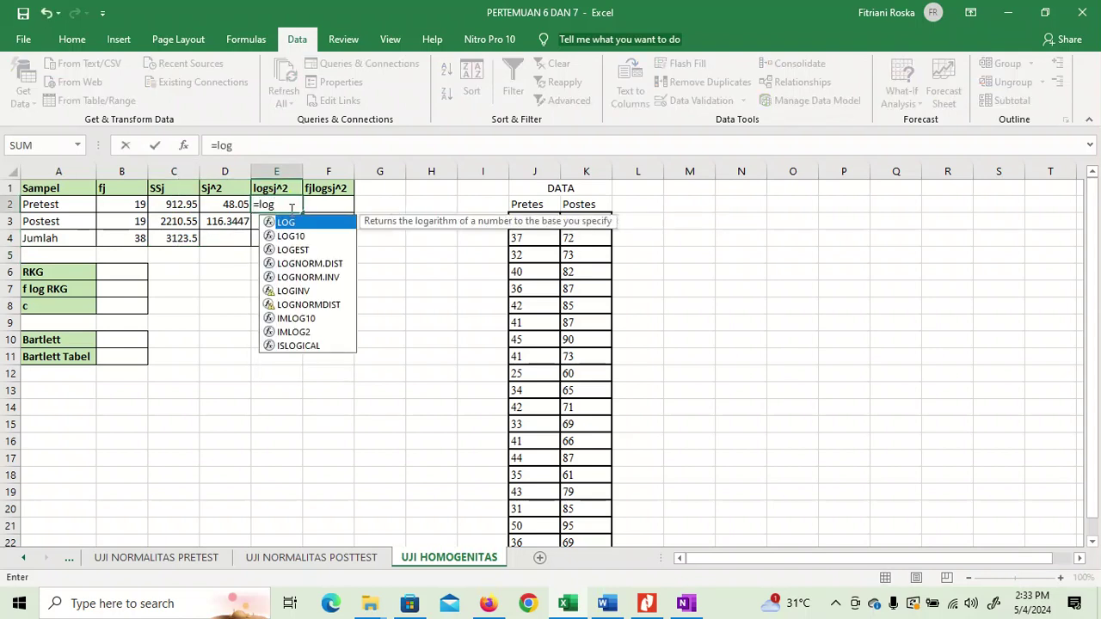
double_click(309, 236)
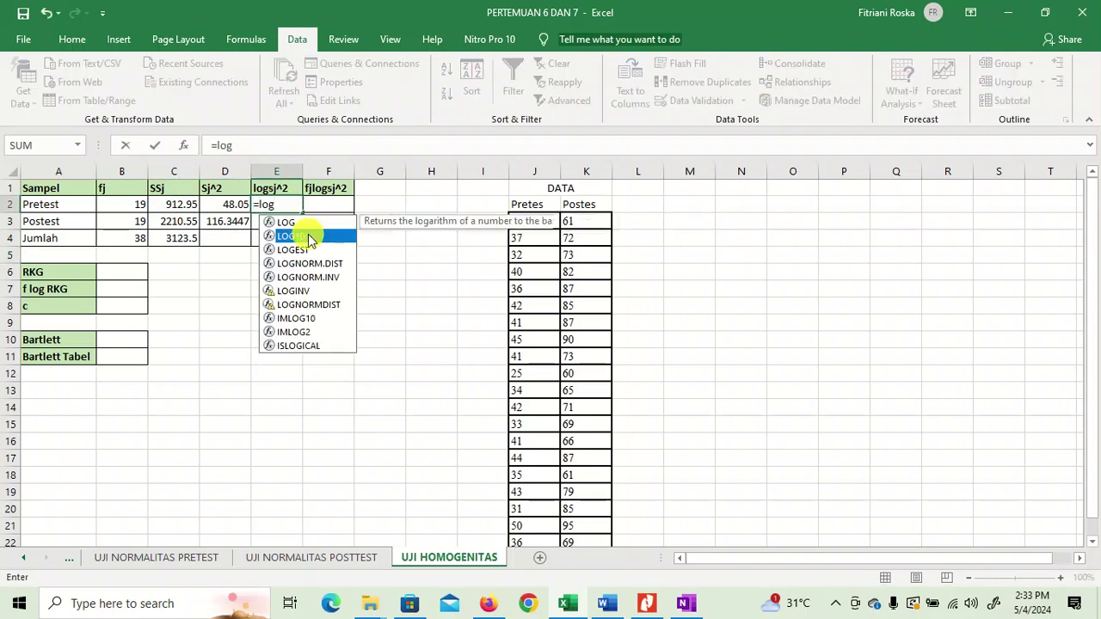
left_click(231, 206)
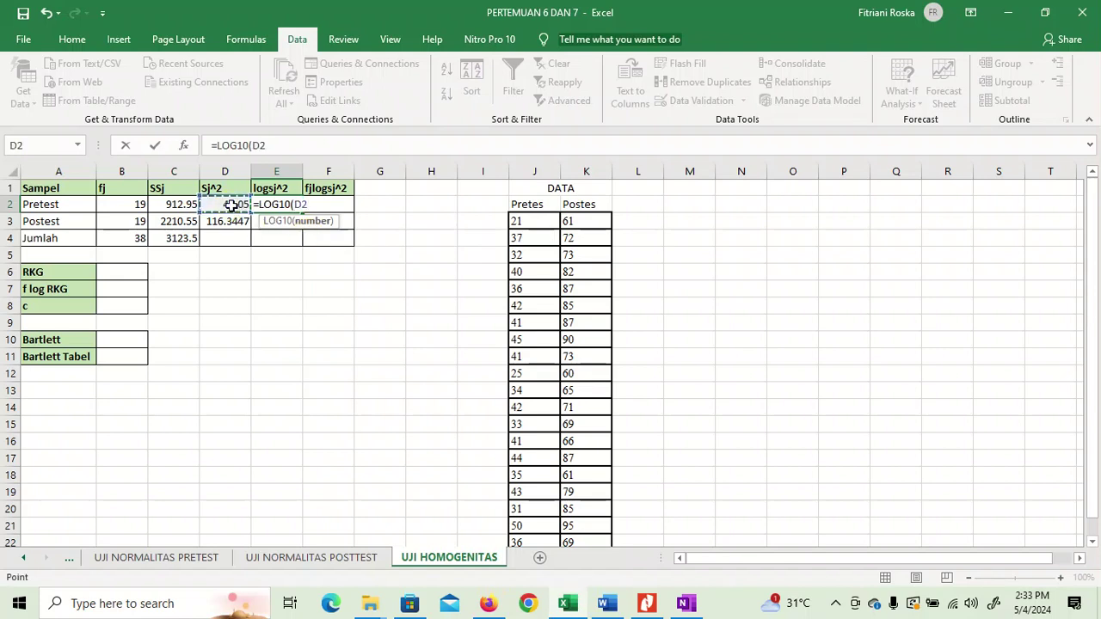
type(")")
key("Return")
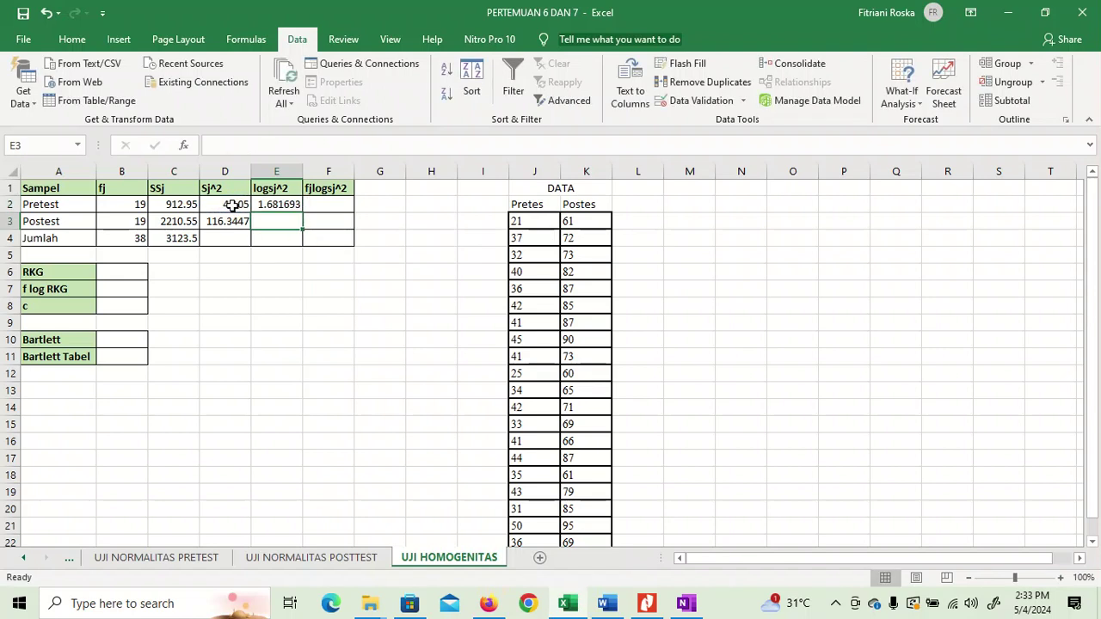
left_click(273, 204)
left_click_drag(303, 213, 303, 229)
- Calculate the Pretest fjlogsj^2 in F2 with =B2*E2 and copy the formula down to Postest in F3
left_click(328, 206)
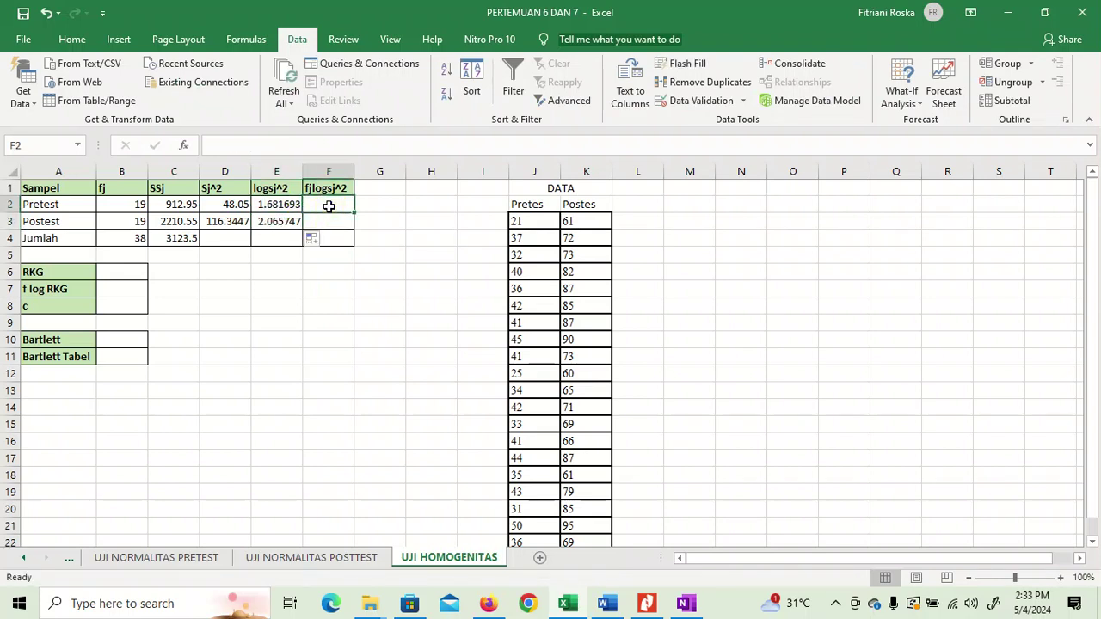
double_click(330, 206)
type("=")
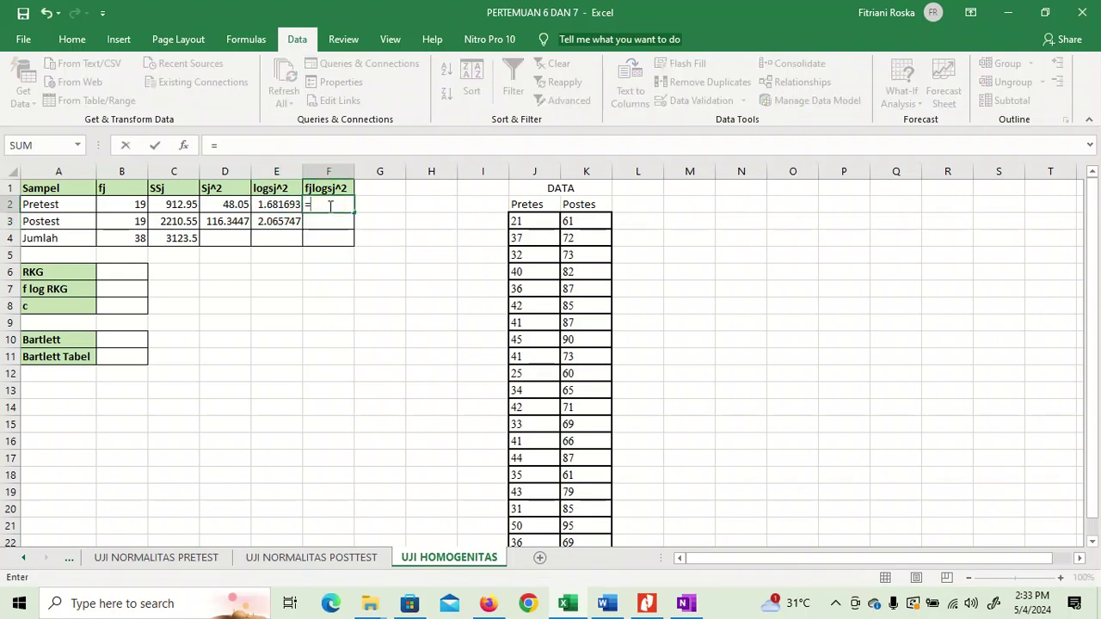
left_click(136, 204)
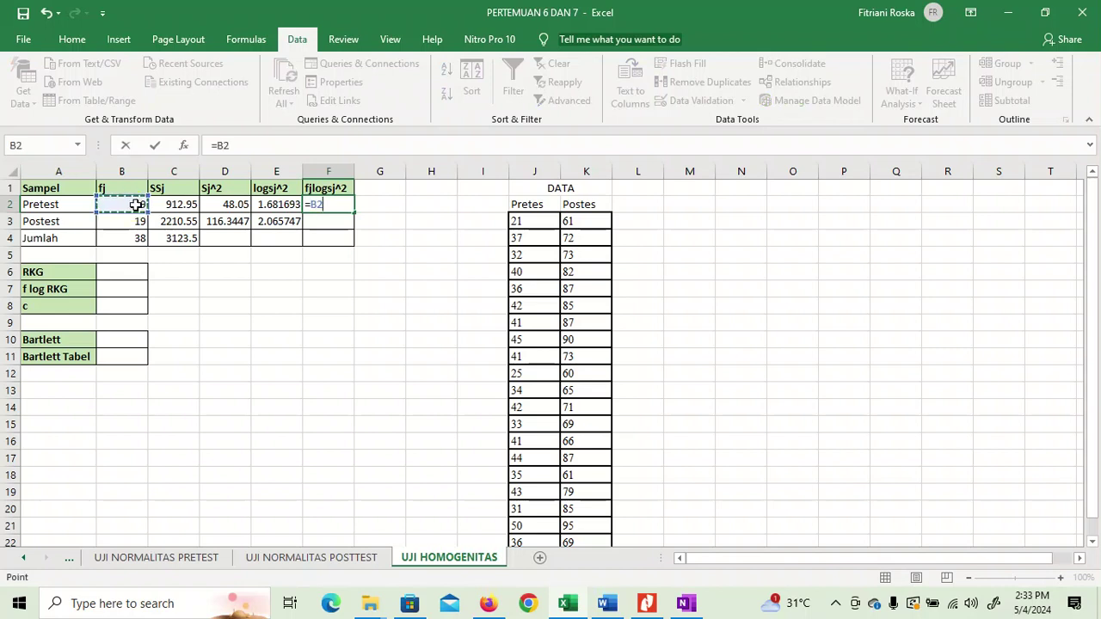
type("*")
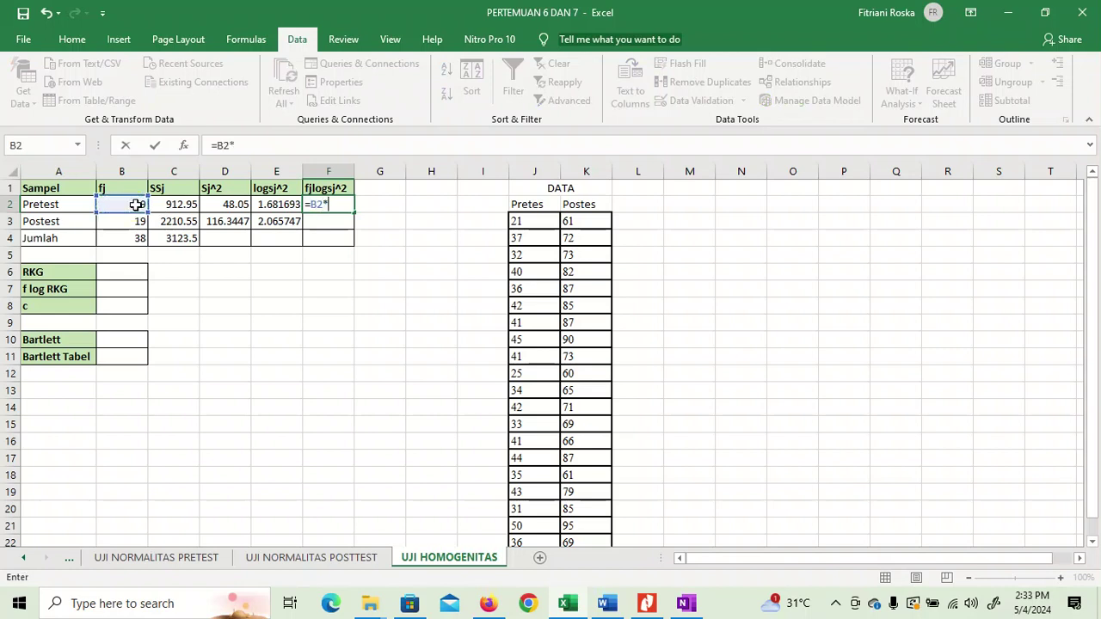
left_click(273, 206)
key("Return")
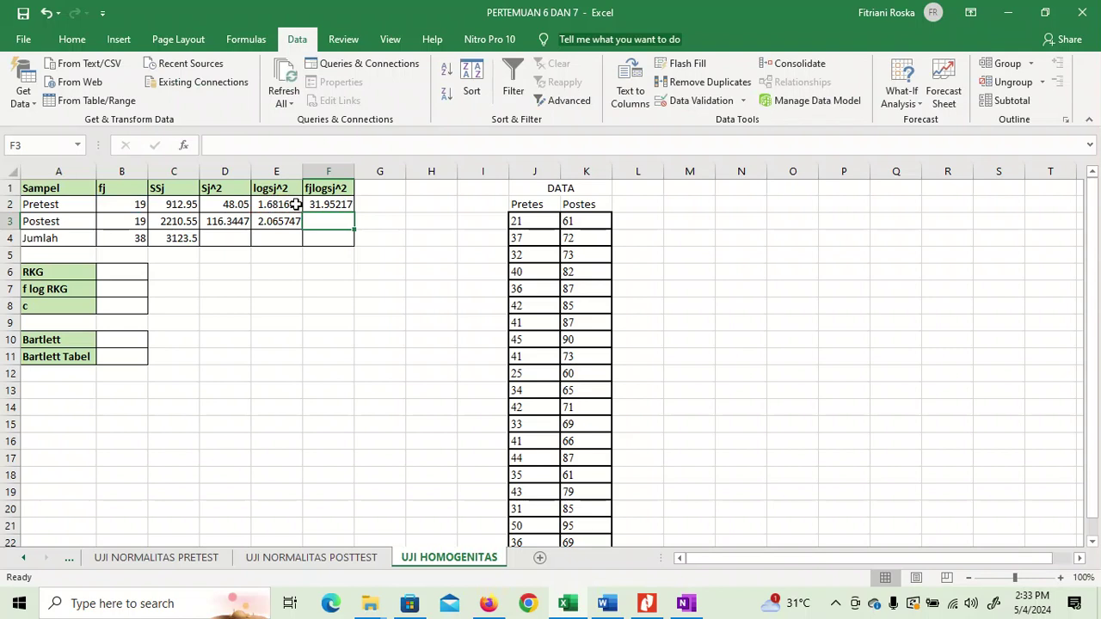
left_click(345, 206)
left_click(355, 208)
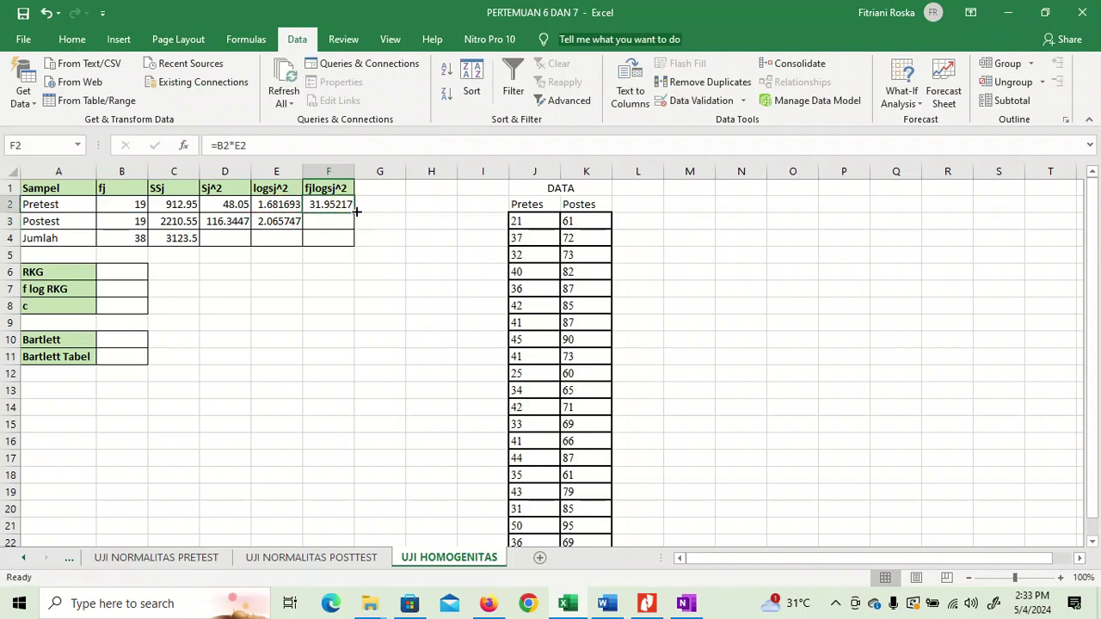
left_click_drag(354, 212, 359, 233)
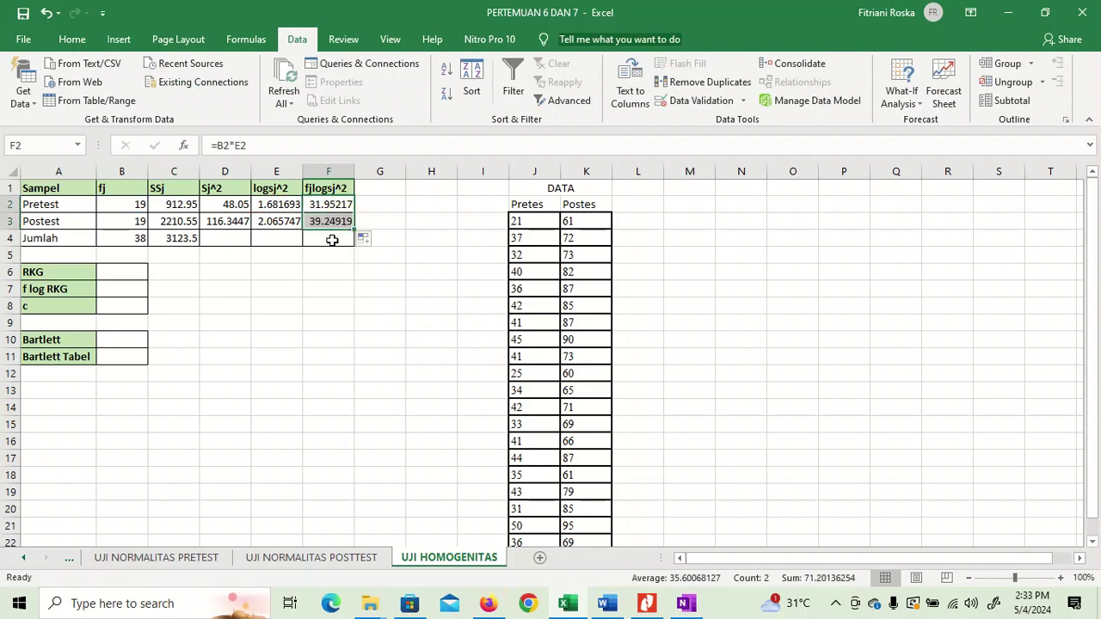
- Total the fjlogsj^2 values in the Jumlah row by entering =SUM(F2:F3) in F4
double_click(333, 240)
type("=sum")
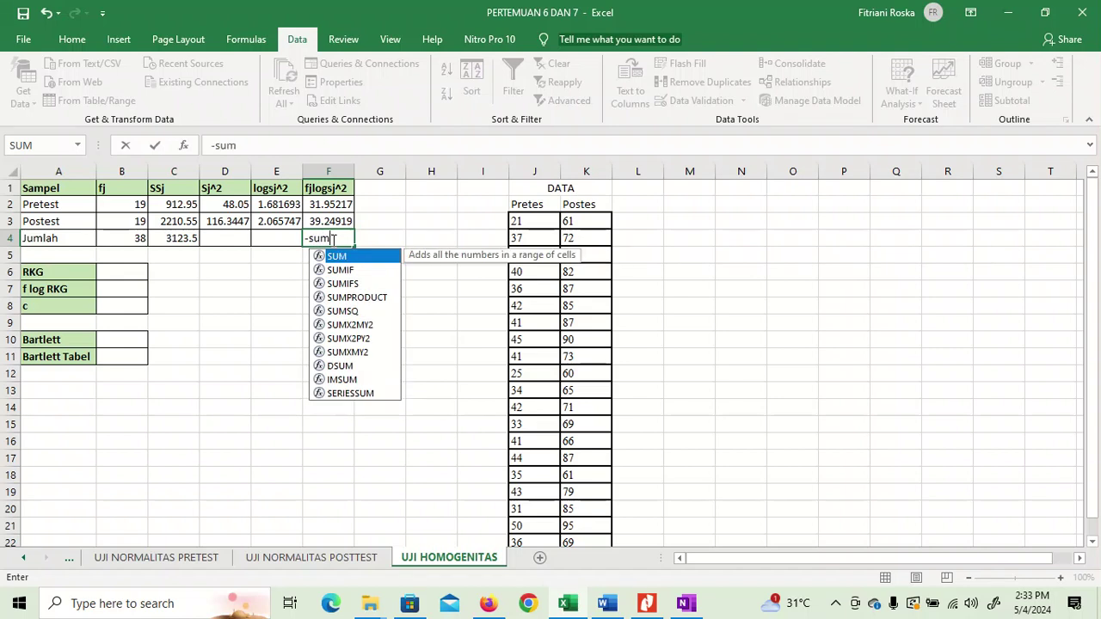
key("BackSpace")
key("BackSpace")
key("BackSpace")
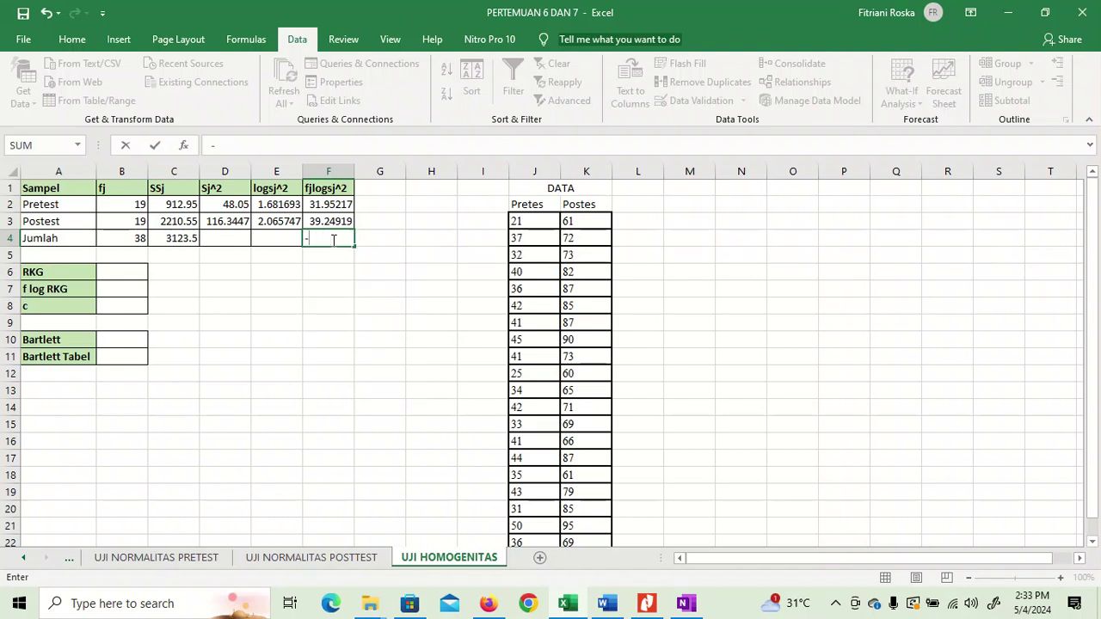
key("BackSpace")
type("=s")
type("um")
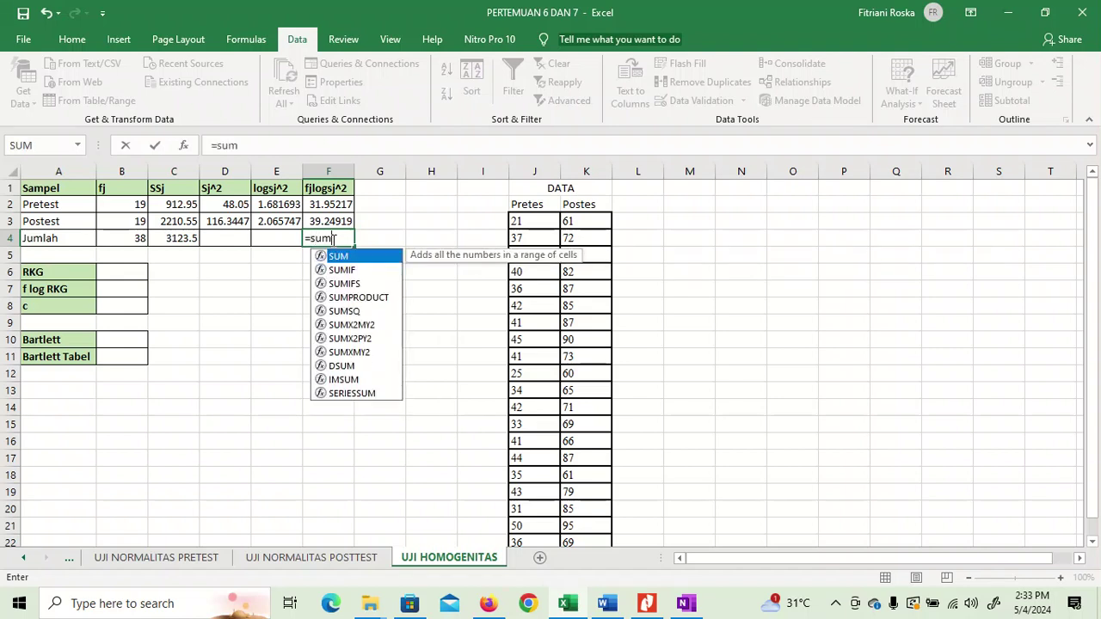
double_click(347, 258)
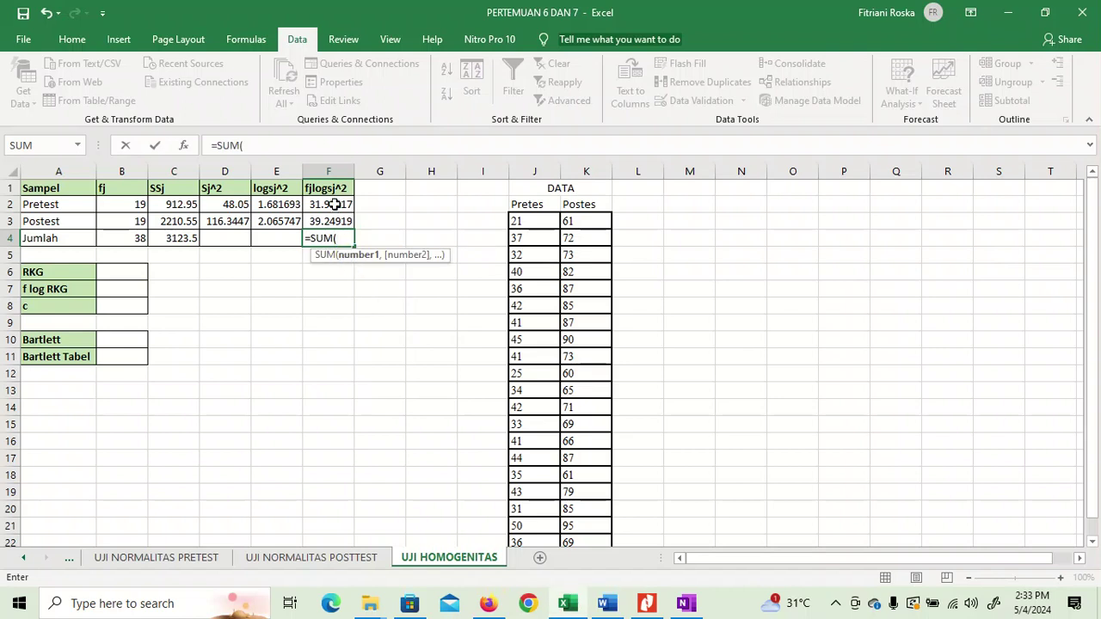
left_click_drag(331, 204, 336, 218)
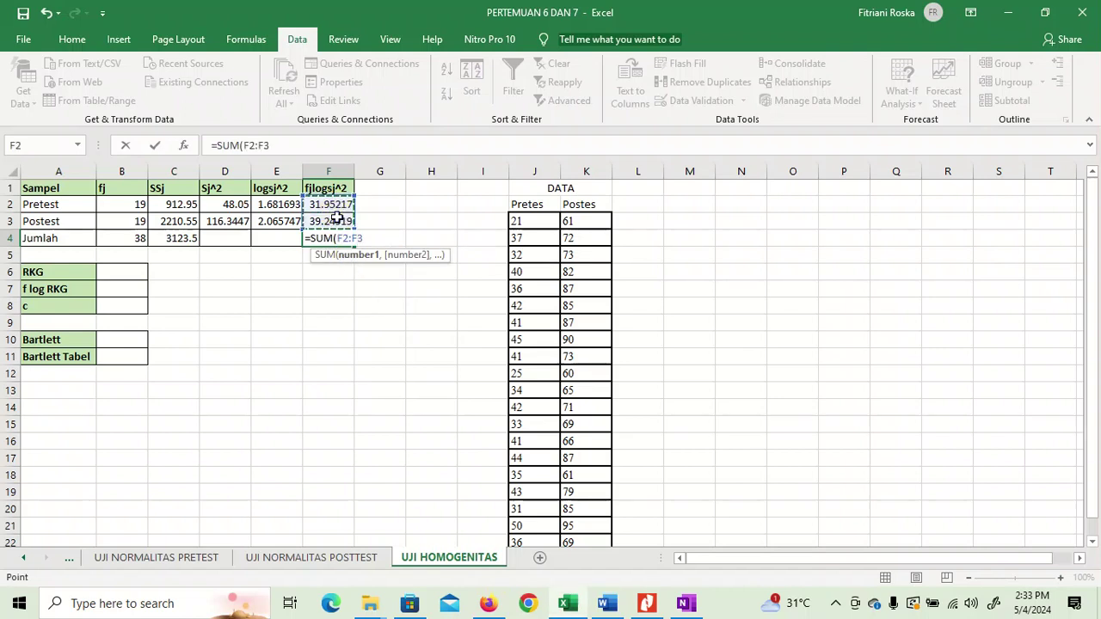
type(")")
key("Return")
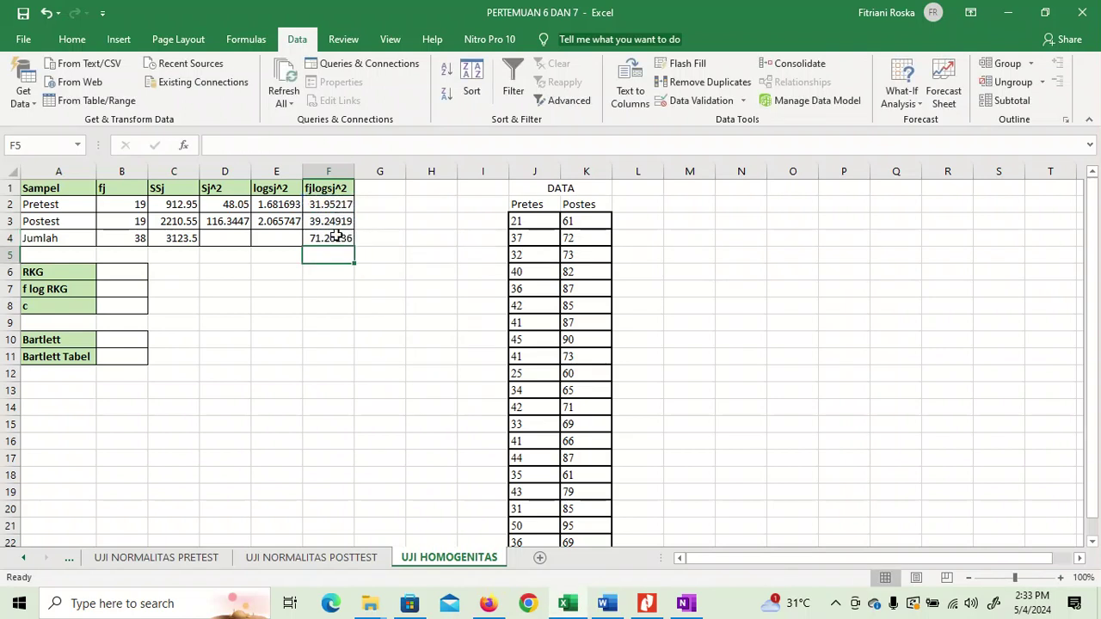
- Calculate RKG in B6 by dividing the SSj total by the fj total, using =C4/B4
left_click(121, 272)
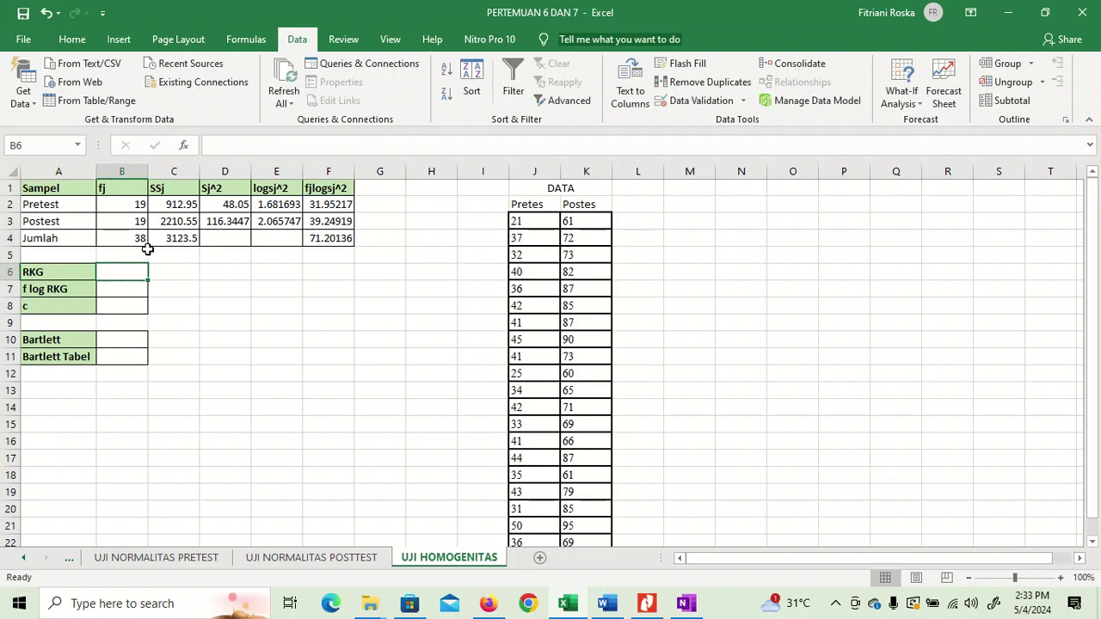
double_click(122, 270)
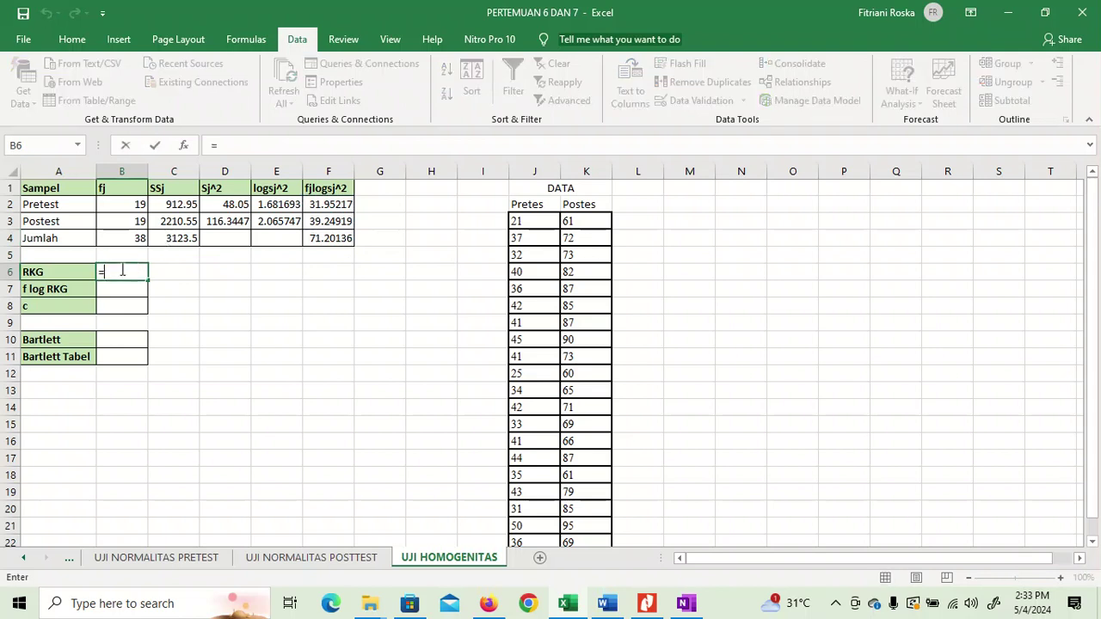
type("=")
left_click(175, 241)
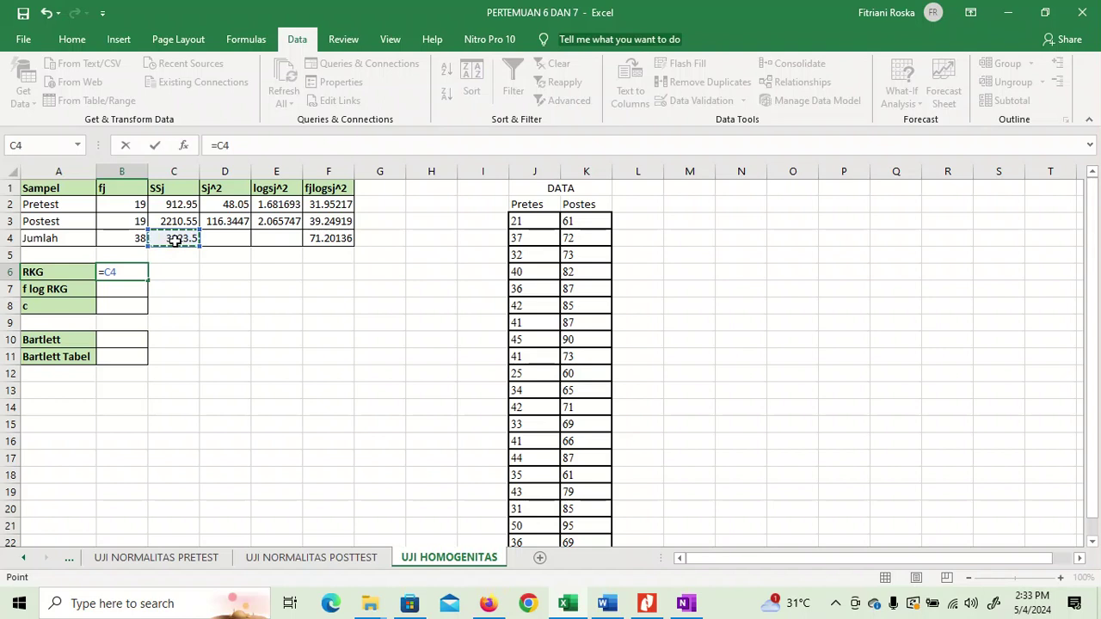
type("/")
left_click(131, 241)
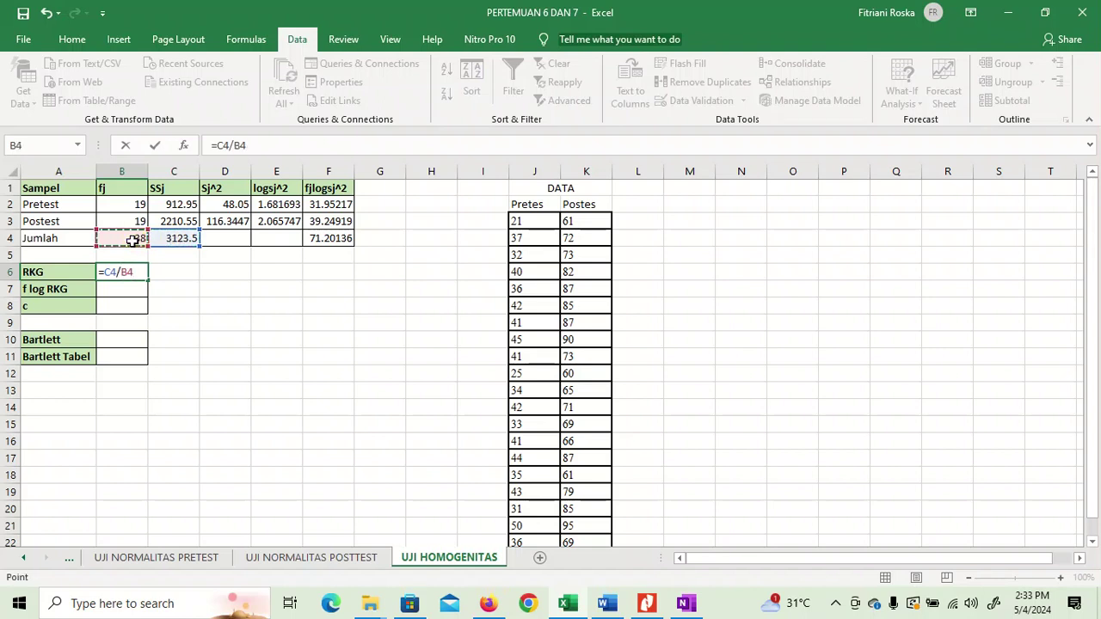
key("Return")
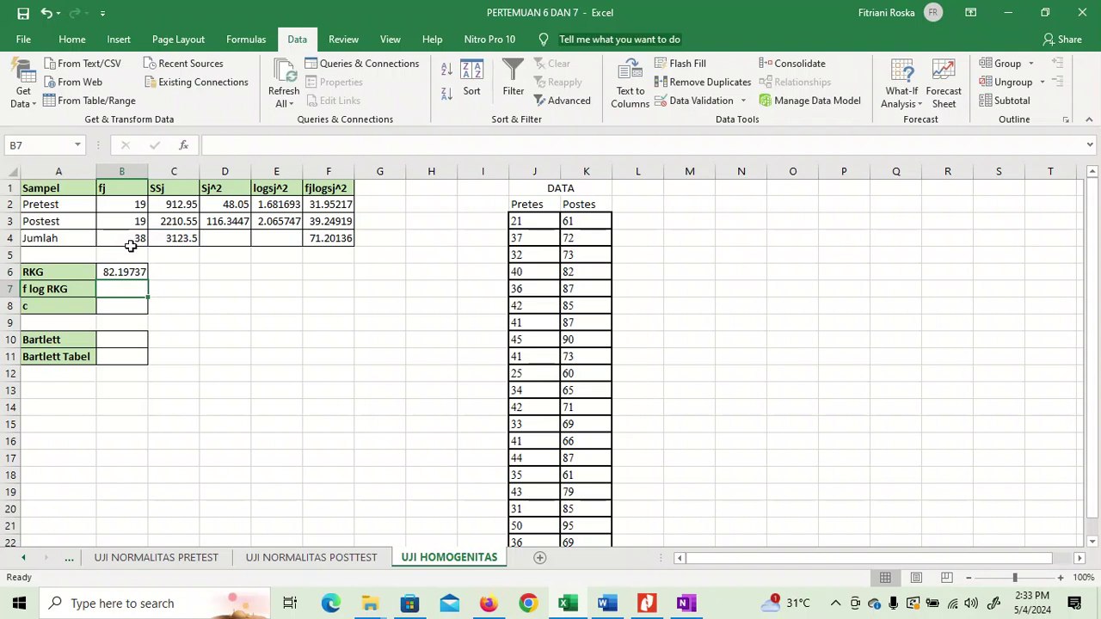
- Calculate f log RKG in B7 by multiplying the fj total by the logarithm of RKG, using =B4*LOG10(B6)
double_click(117, 290)
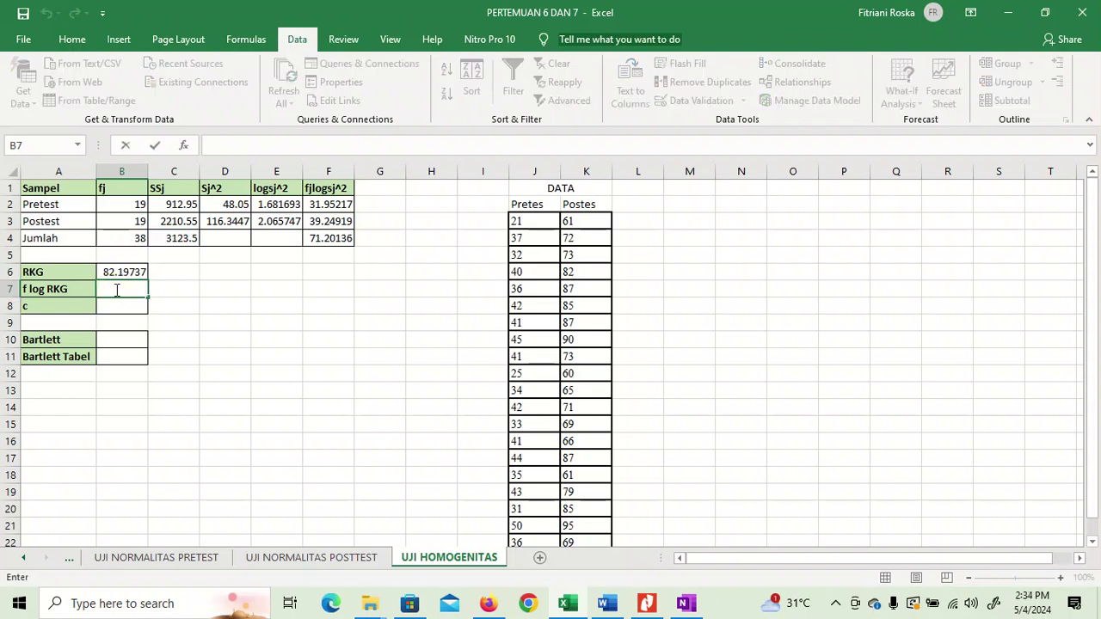
type("=")
left_click(131, 238)
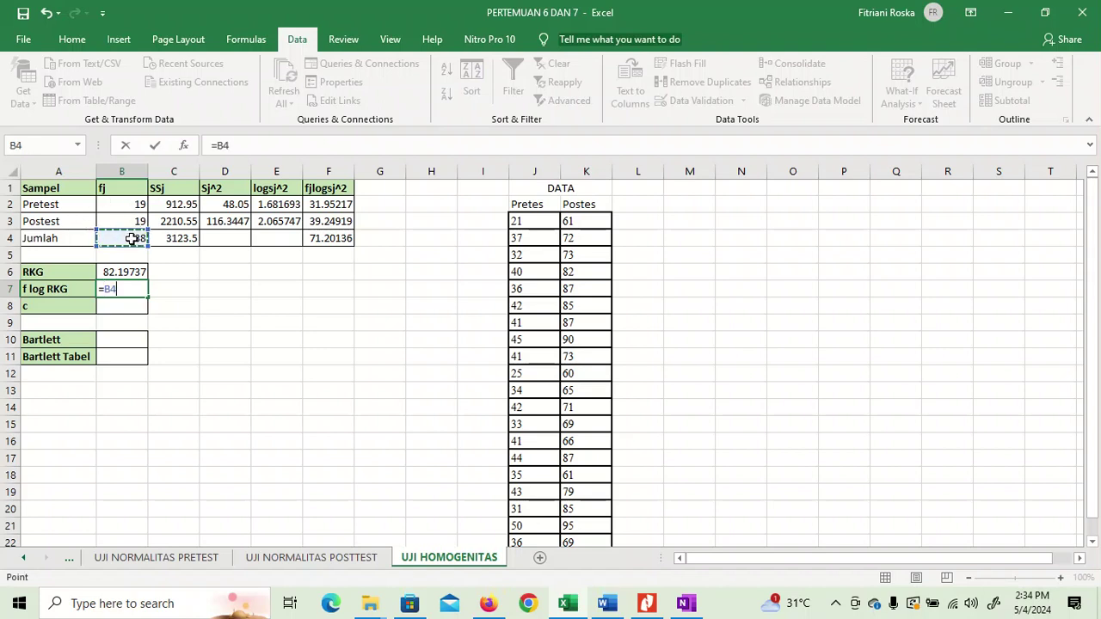
type("*log")
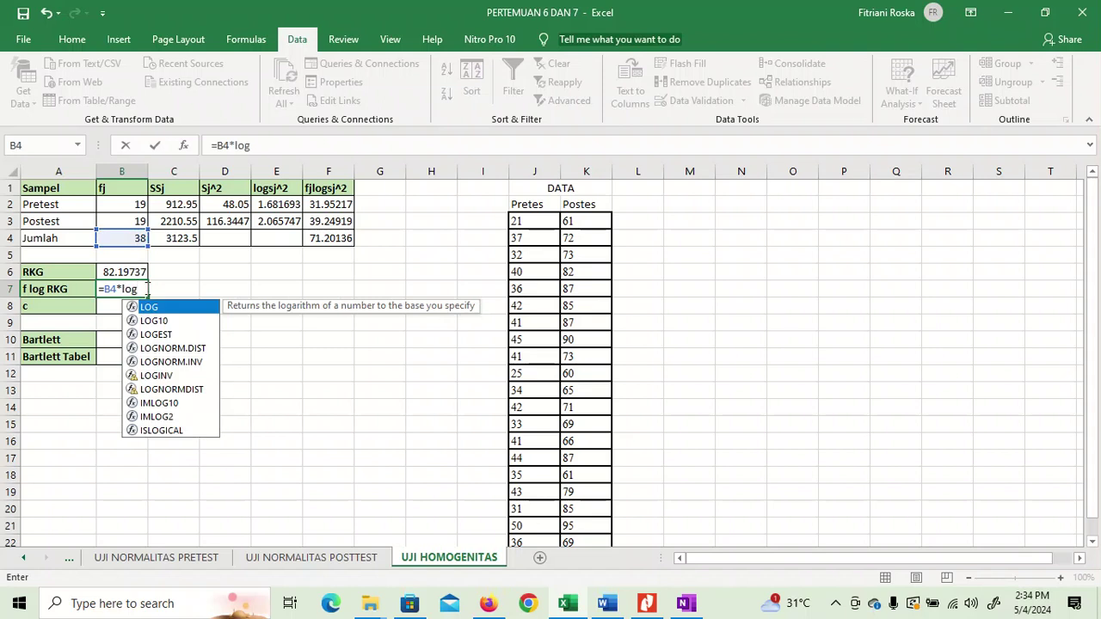
double_click(156, 320)
left_click(129, 272)
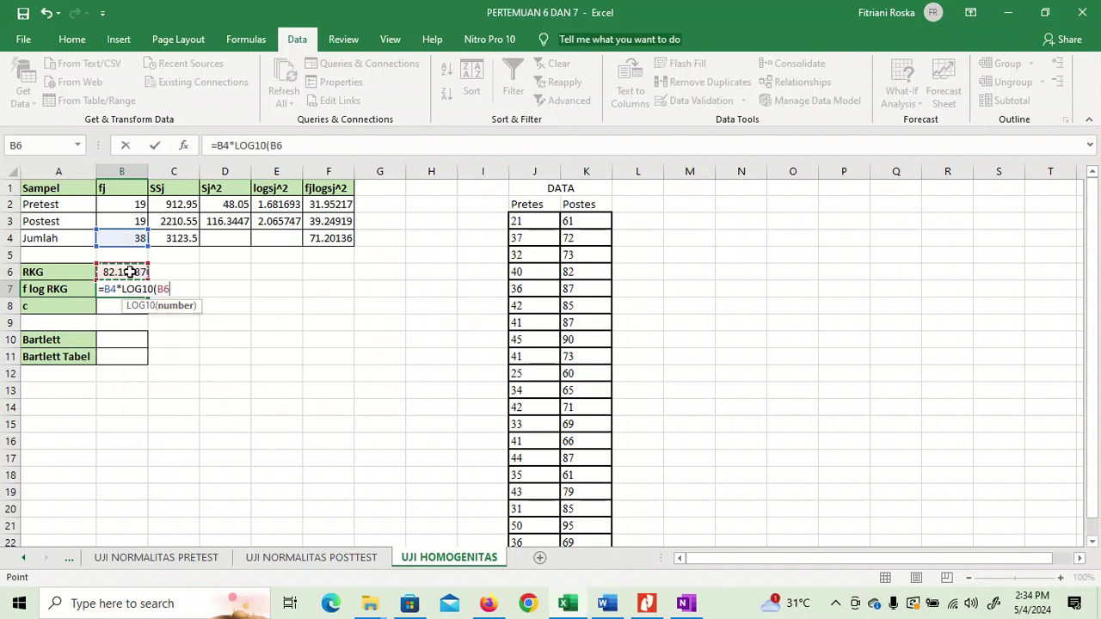
type(")")
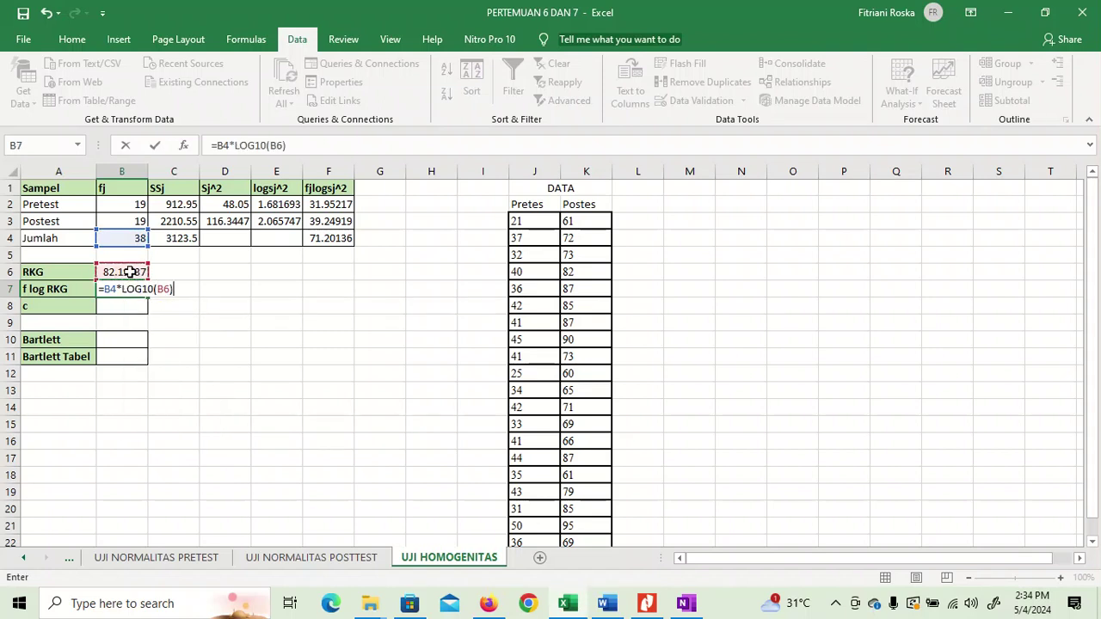
key("Return")
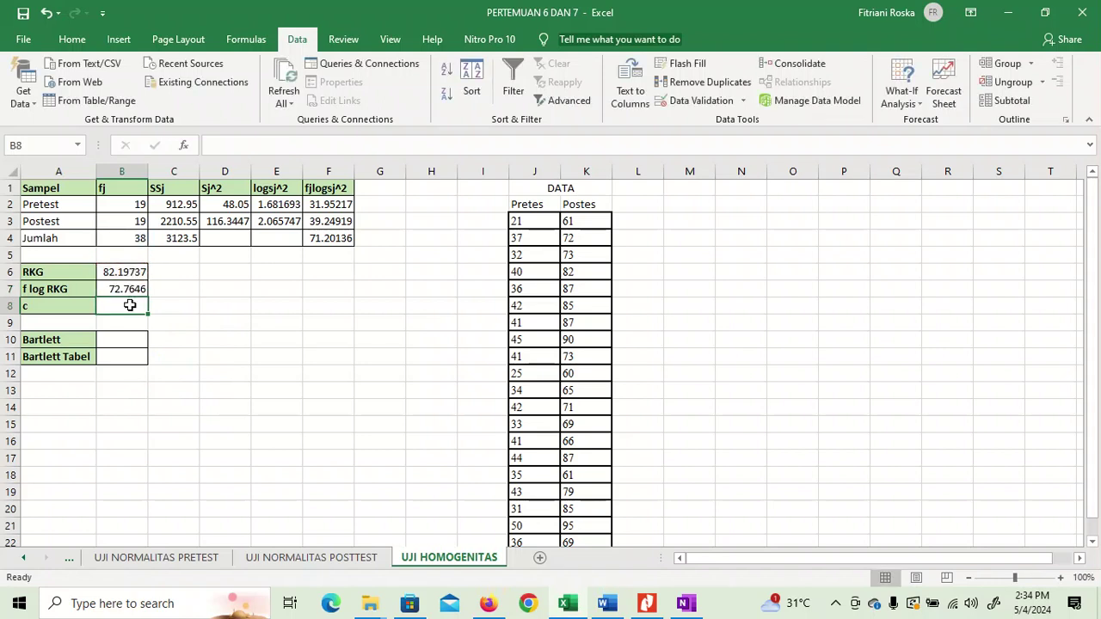
- Switch to OneNote and annotate the c formula under Catatan rumus, circling k in red and noting "pretest, postest = 2"
left_click(686, 603)
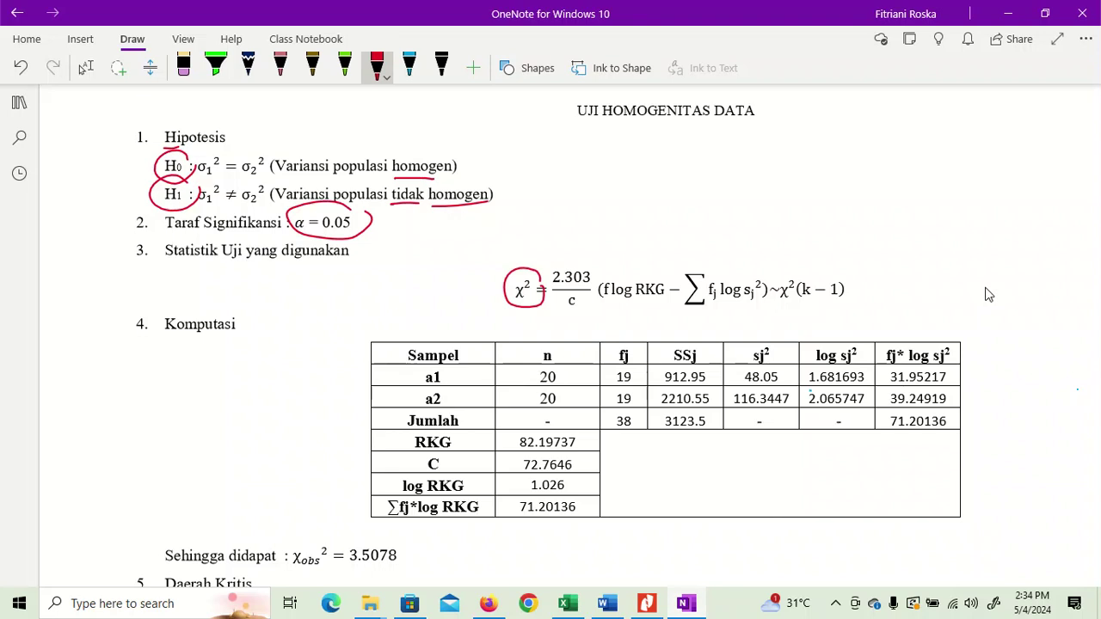
left_click(86, 68)
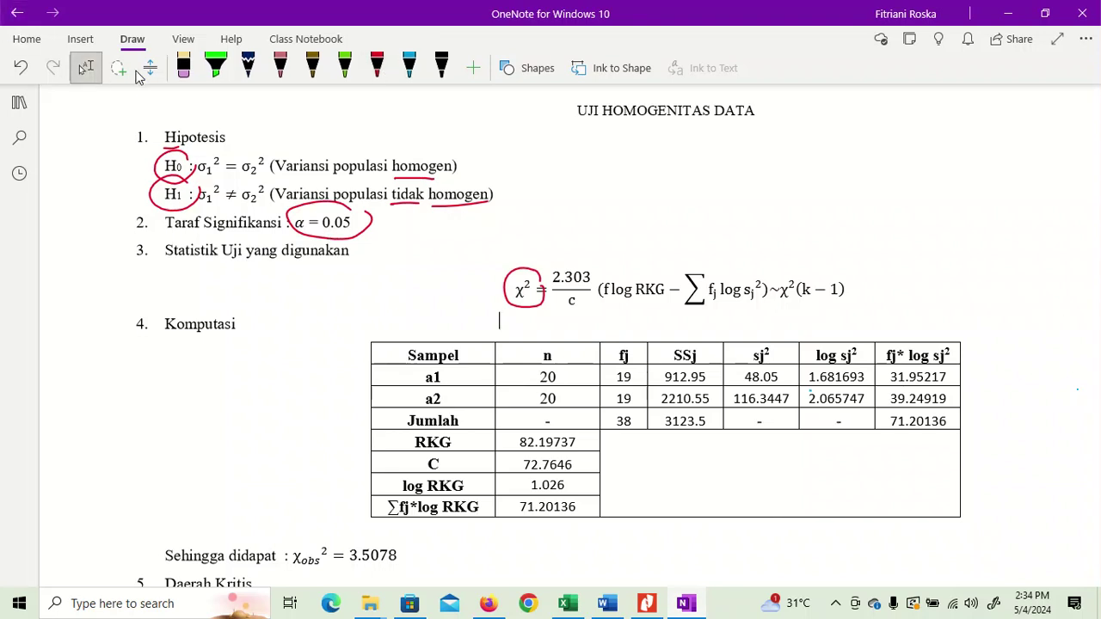
scroll(1094, 486, "down", 3)
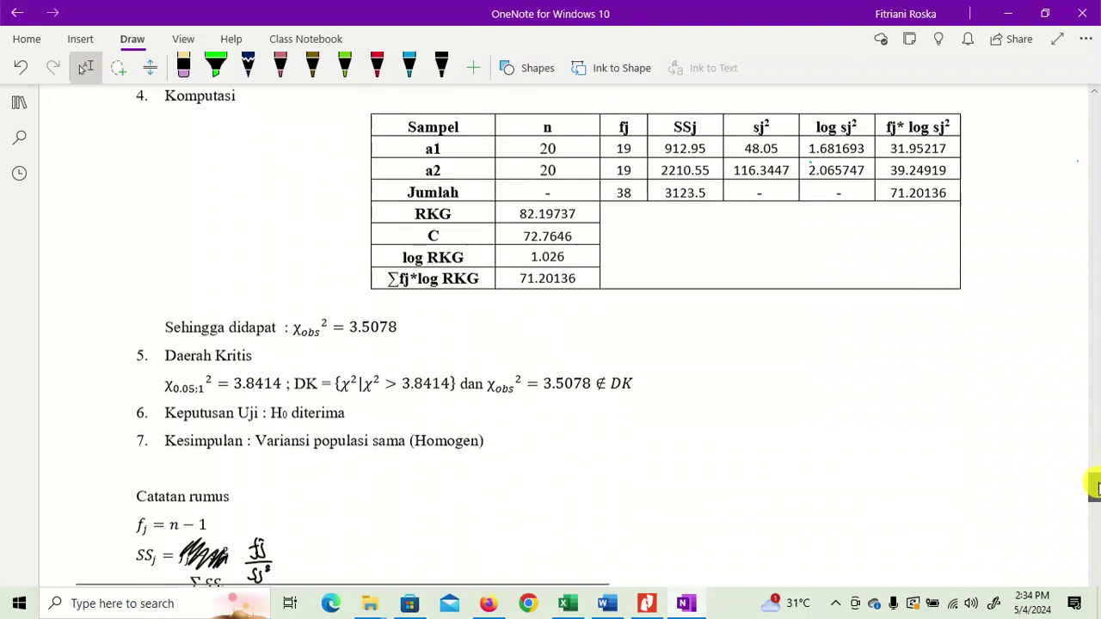
scroll(1094, 486, "down", 2)
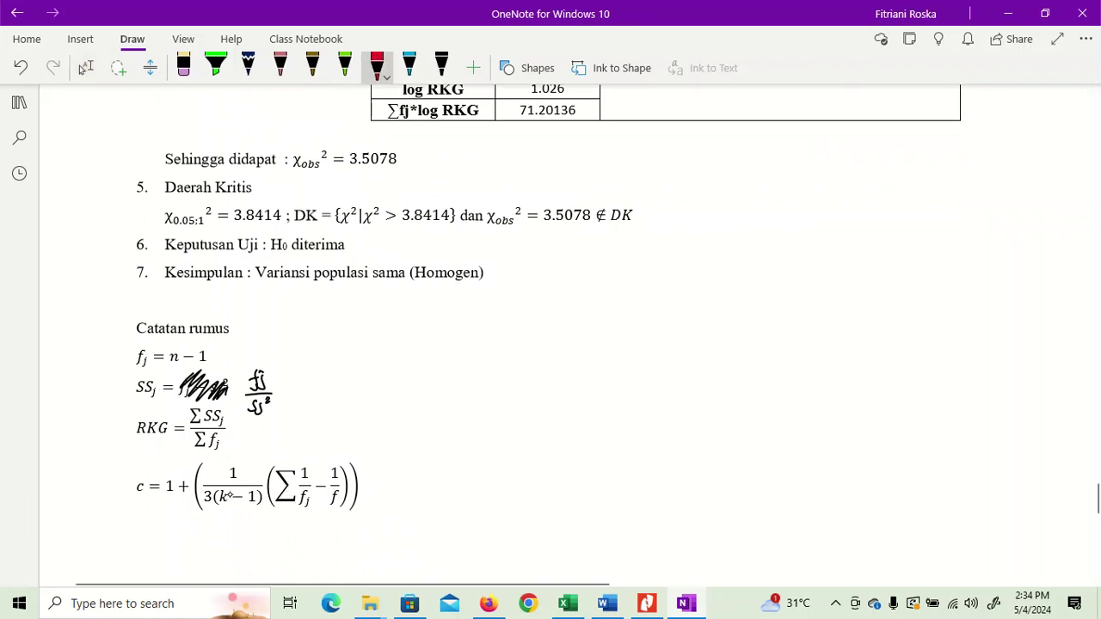
mouse_move(232, 486)
left_mouse_down()
mouse_move(217, 507)
mouse_move(246, 511)
mouse_move(247, 533)
mouse_move(352, 541)
left_mouse_up()
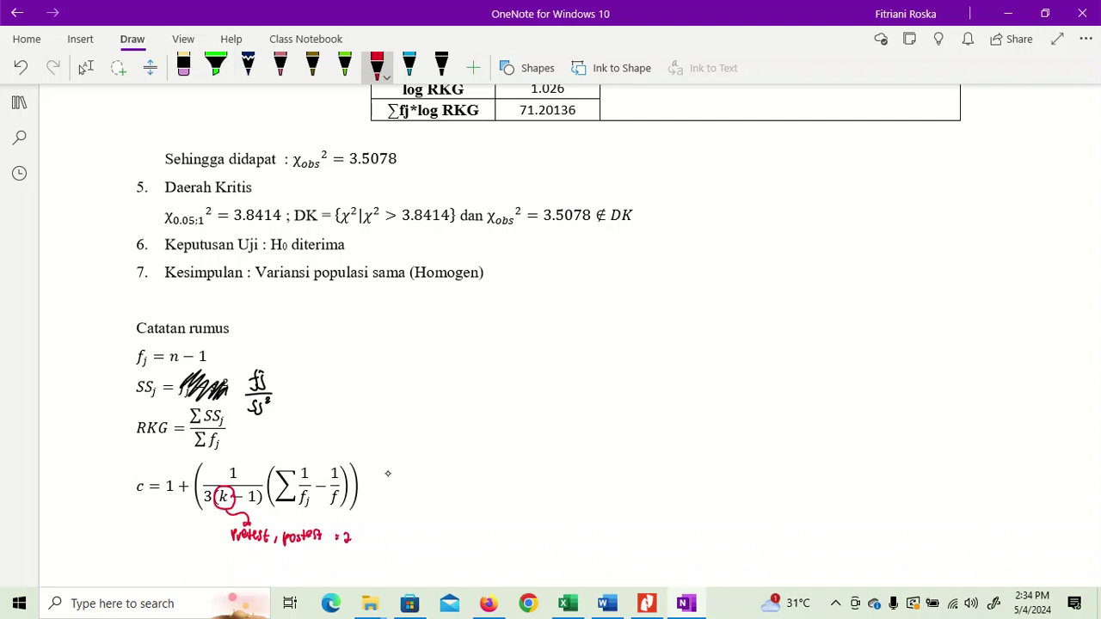
- Handwrite the substituted c formula beside it as = 1 + (1/(3(2-1)) (1/20 + 1/20 - 1/38)), erasing the summation sign
mouse_move(398, 486)
left_mouse_down()
mouse_move(417, 491)
mouse_move(442, 468)
mouse_move(445, 518)
mouse_move(488, 494)
mouse_move(460, 513)
left_mouse_up()
left_click_drag(464, 503, 491, 516)
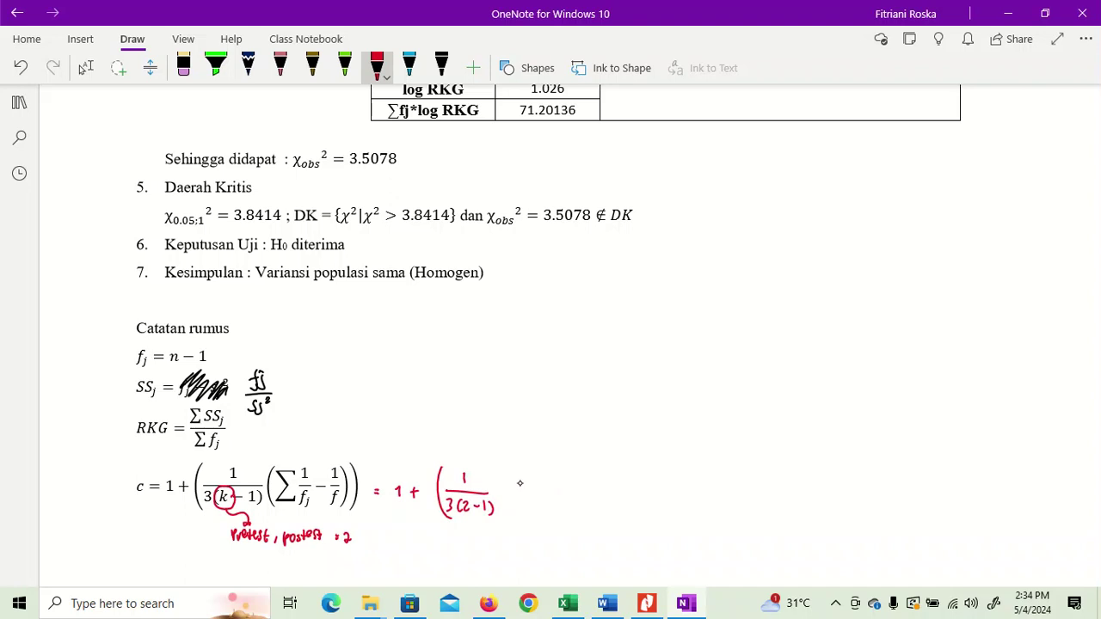
mouse_move(521, 464)
left_mouse_down()
mouse_move(519, 510)
mouse_move(537, 483)
mouse_move(578, 489)
left_mouse_up()
mouse_move(558, 494)
left_mouse_down()
mouse_move(565, 504)
mouse_move(570, 495)
left_mouse_up()
left_click(183, 68)
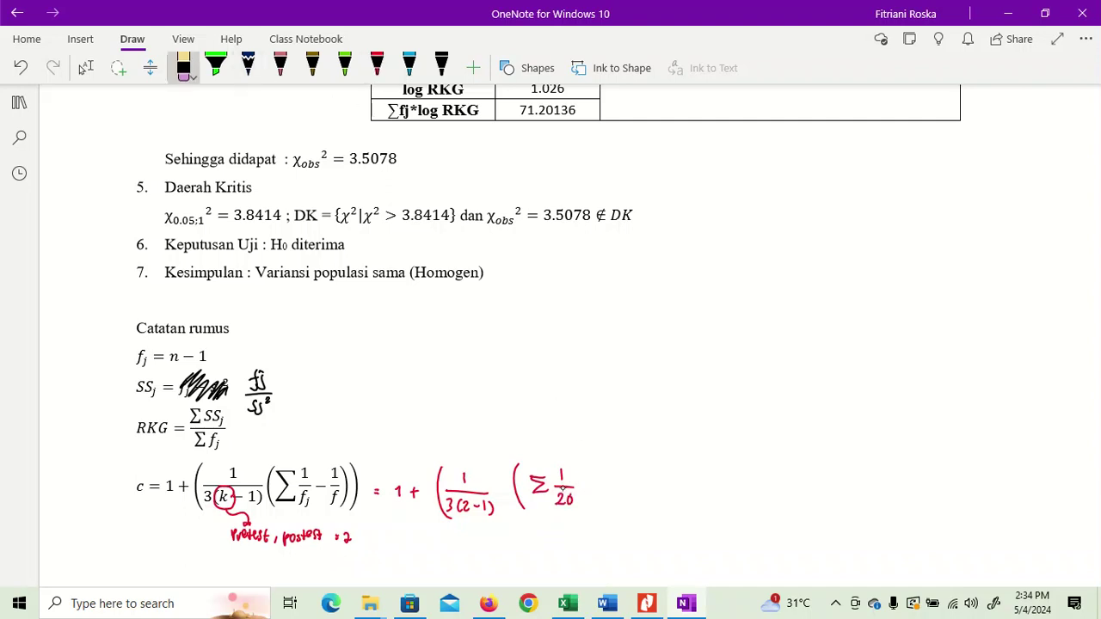
left_click(534, 484)
left_click(376, 68)
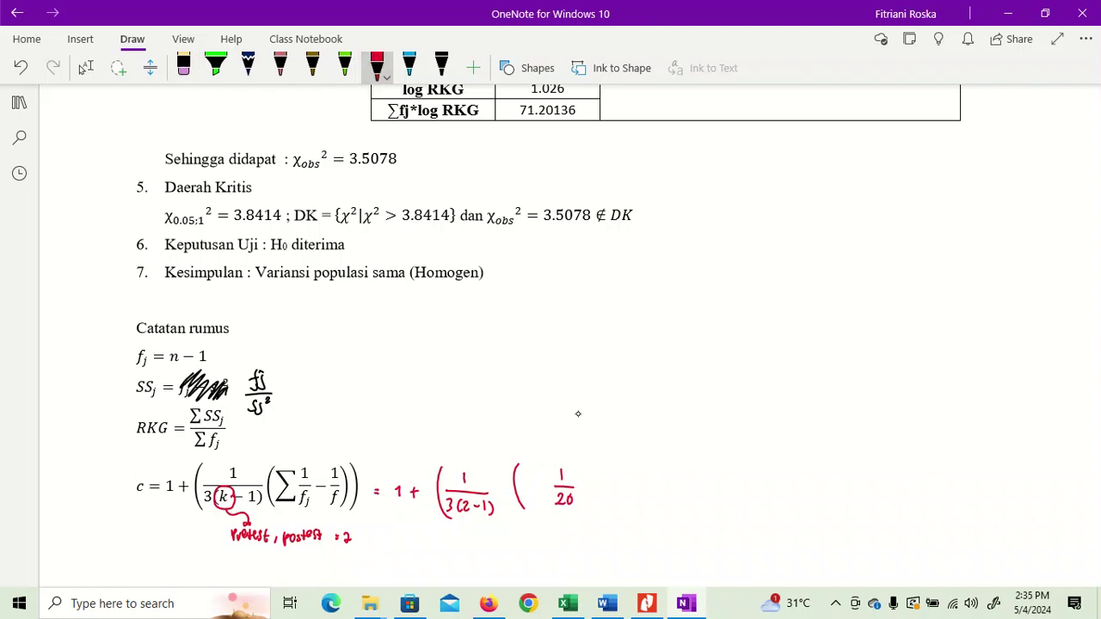
mouse_move(609, 470)
left_mouse_down()
mouse_move(623, 487)
mouse_move(613, 507)
mouse_move(623, 508)
left_mouse_up()
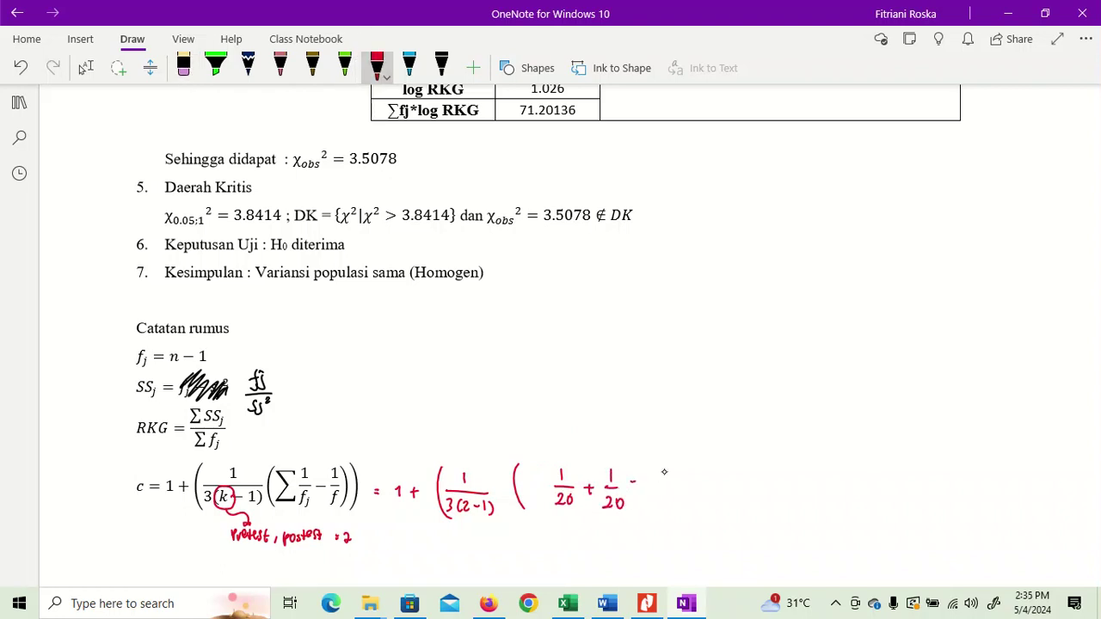
mouse_move(651, 472)
left_mouse_down()
mouse_move(652, 507)
mouse_move(662, 497)
mouse_move(673, 512)
left_mouse_up()
left_click_drag(691, 465, 696, 515)
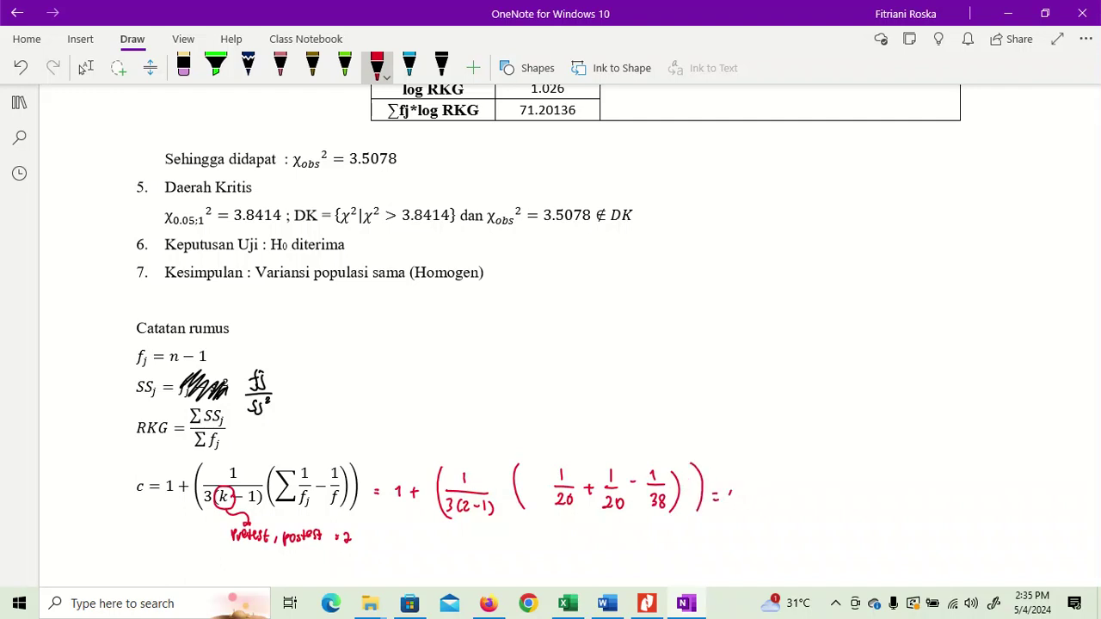
- Continue the handwritten calculation with the simplified form 1 + (1/3 (1/20 + 1/20 - 1/38))
mouse_move(729, 490)
left_mouse_down()
mouse_move(731, 502)
mouse_move(749, 504)
left_mouse_up()
left_click_drag(780, 460, 783, 527)
left_click_drag(797, 476, 799, 488)
mouse_move(789, 496)
left_mouse_down()
mouse_move(808, 494)
mouse_move(796, 515)
left_mouse_up()
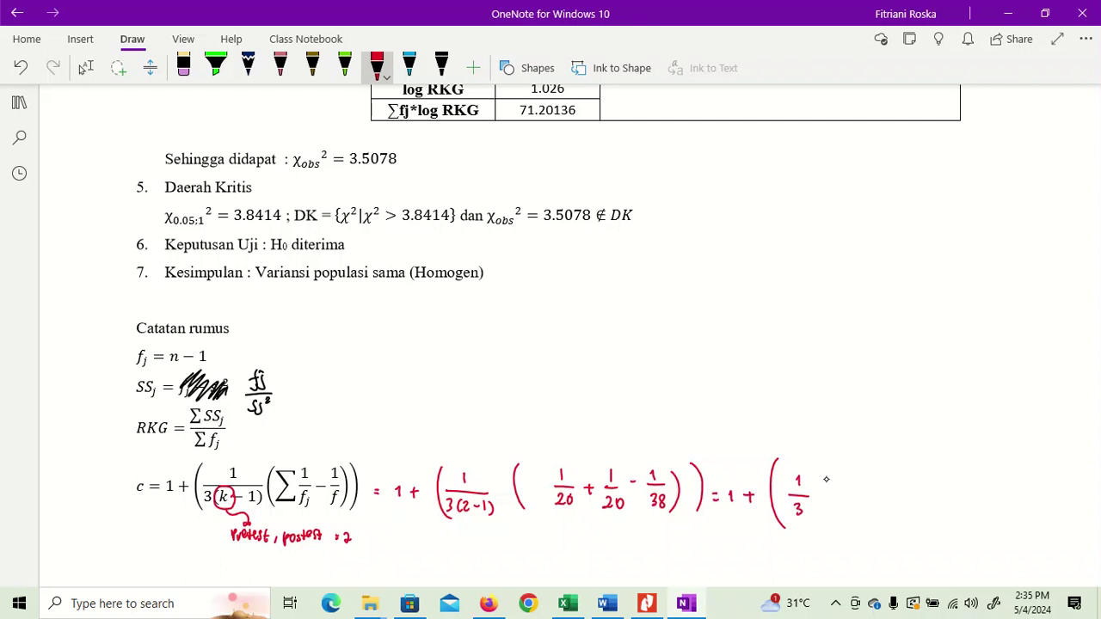
left_click_drag(825, 473, 825, 516)
left_click_drag(840, 478, 841, 486)
left_click_drag(830, 491, 844, 498)
mouse_move(859, 493)
left_mouse_down()
mouse_move(881, 509)
mouse_move(885, 499)
left_mouse_up()
left_click_drag(896, 493, 922, 516)
mouse_move(936, 462)
left_mouse_down()
mouse_move(948, 516)
mouse_move(934, 540)
left_mouse_up()
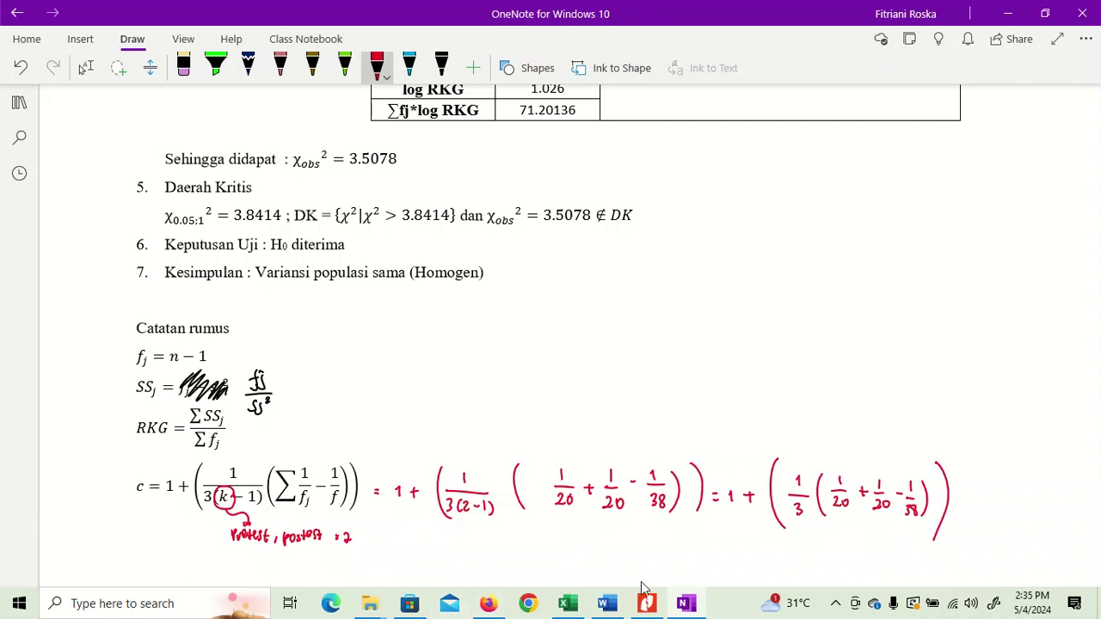
- Switch to Excel and begin the c formula in B8 with =1+((1/3)*(1/
left_click(567, 606)
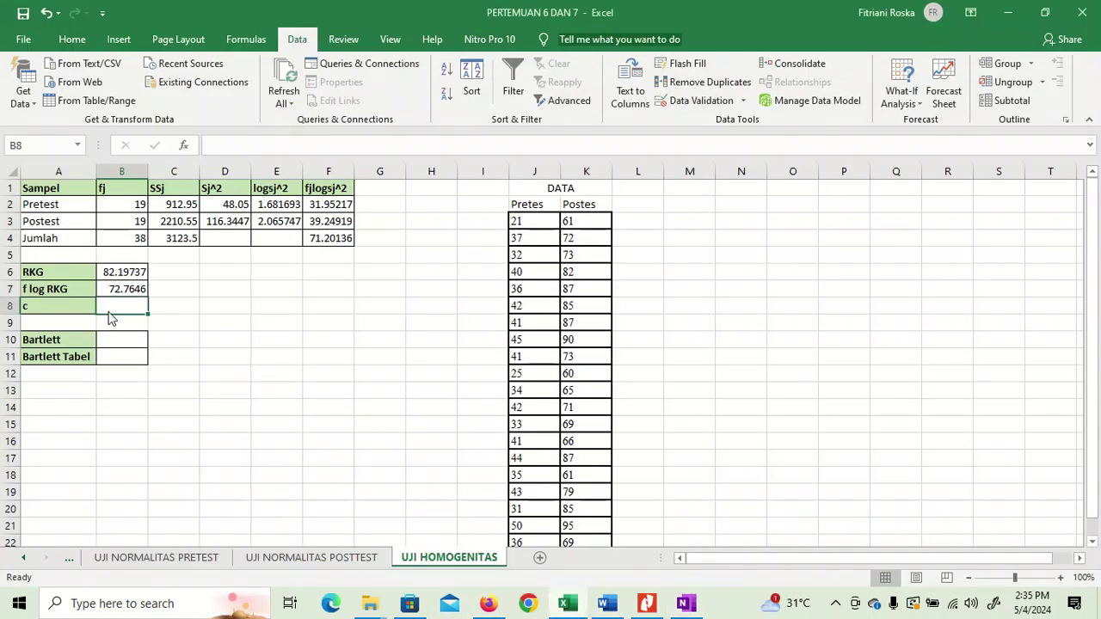
type("=1+")
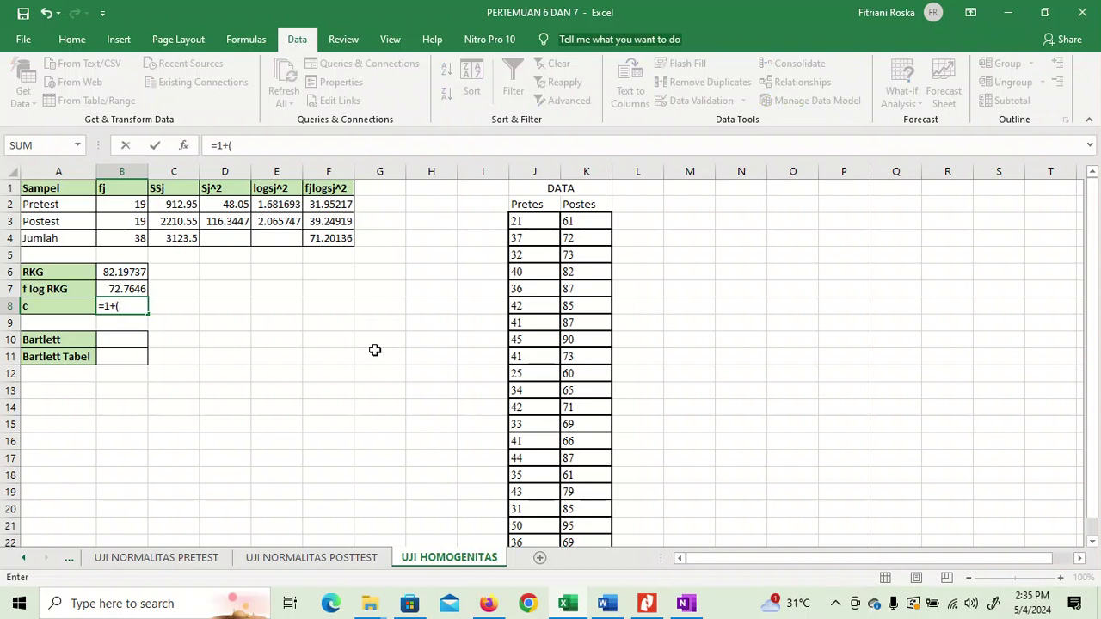
type("(1/3)*(1/")
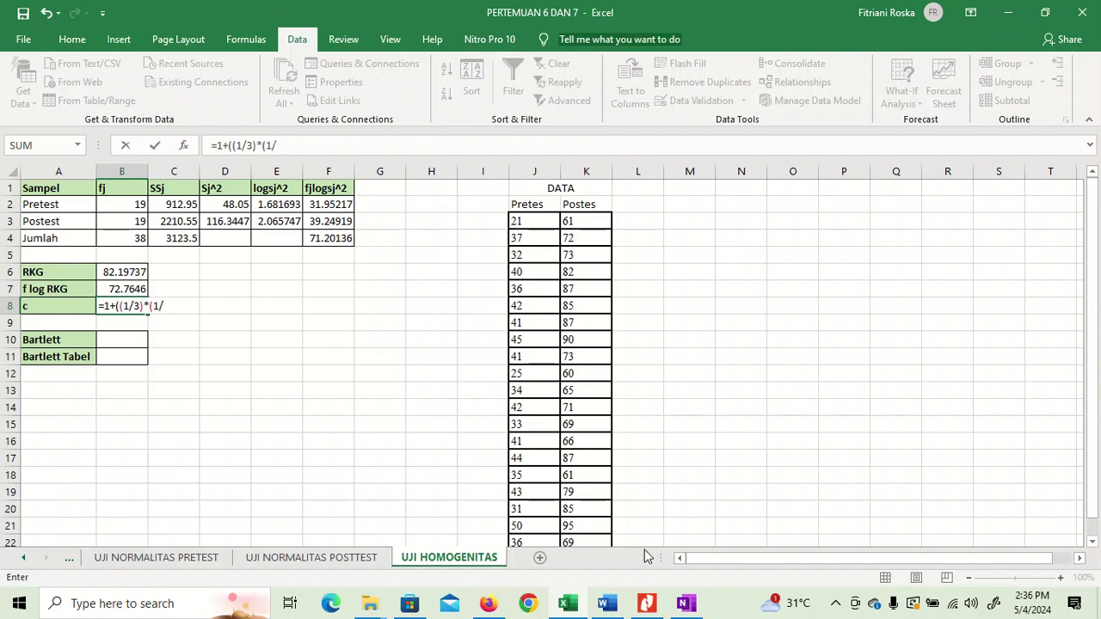
- Switch to OneNote, erase the 1/20 fractions in both handwritten c expressions, and rewrite them in red as 1/19
left_click(684, 603)
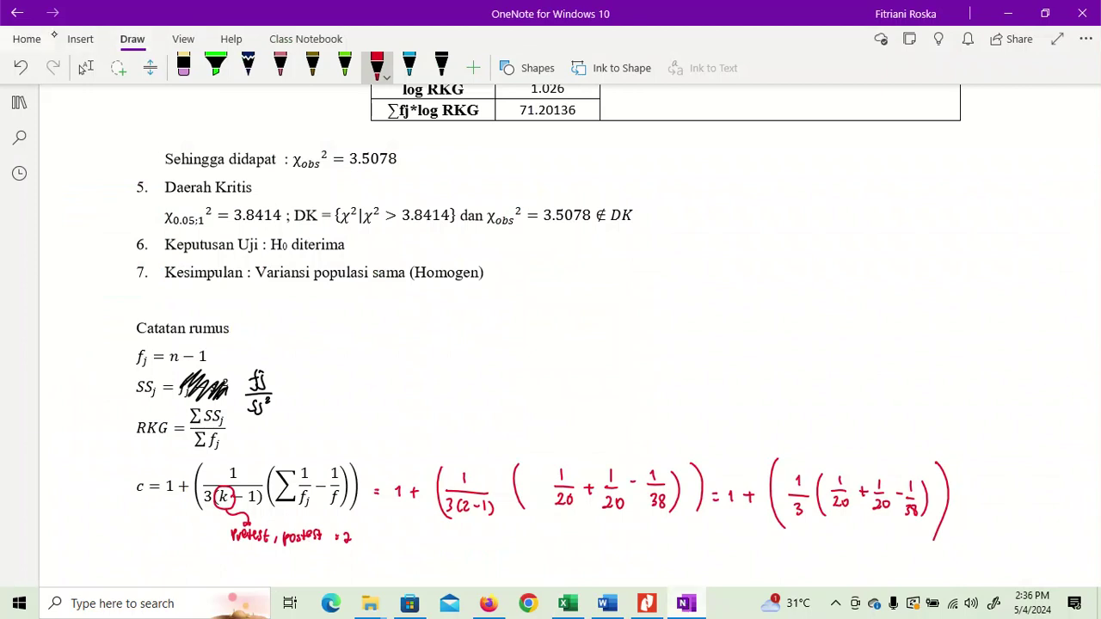
left_click(183, 68)
mouse_move(564, 507)
left_mouse_down()
mouse_move(586, 497)
mouse_move(621, 511)
left_mouse_up()
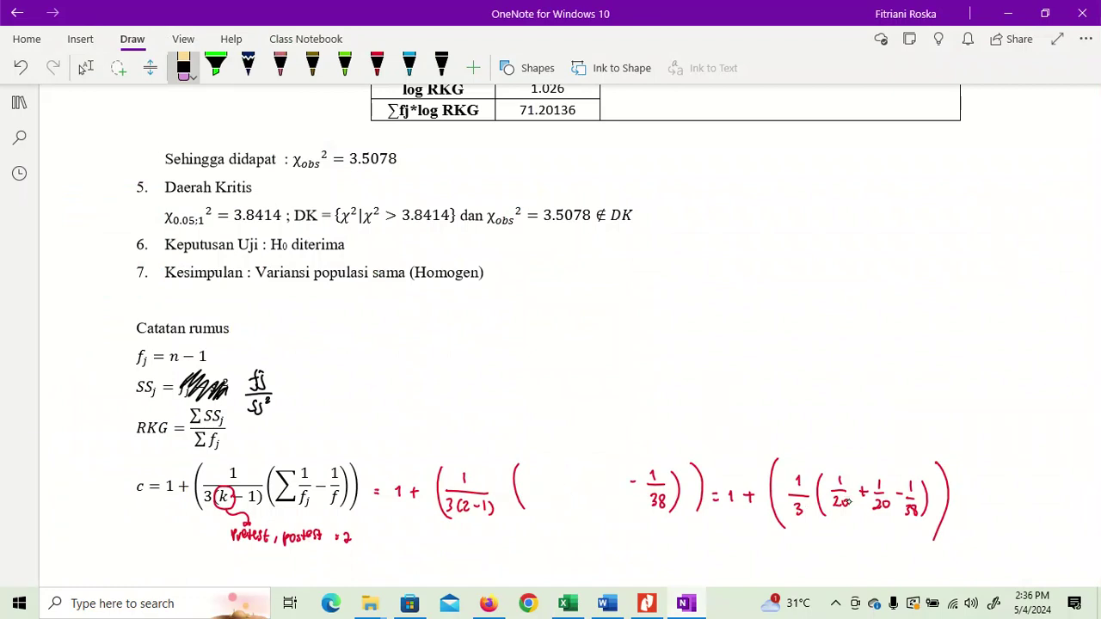
left_click_drag(845, 501, 878, 502)
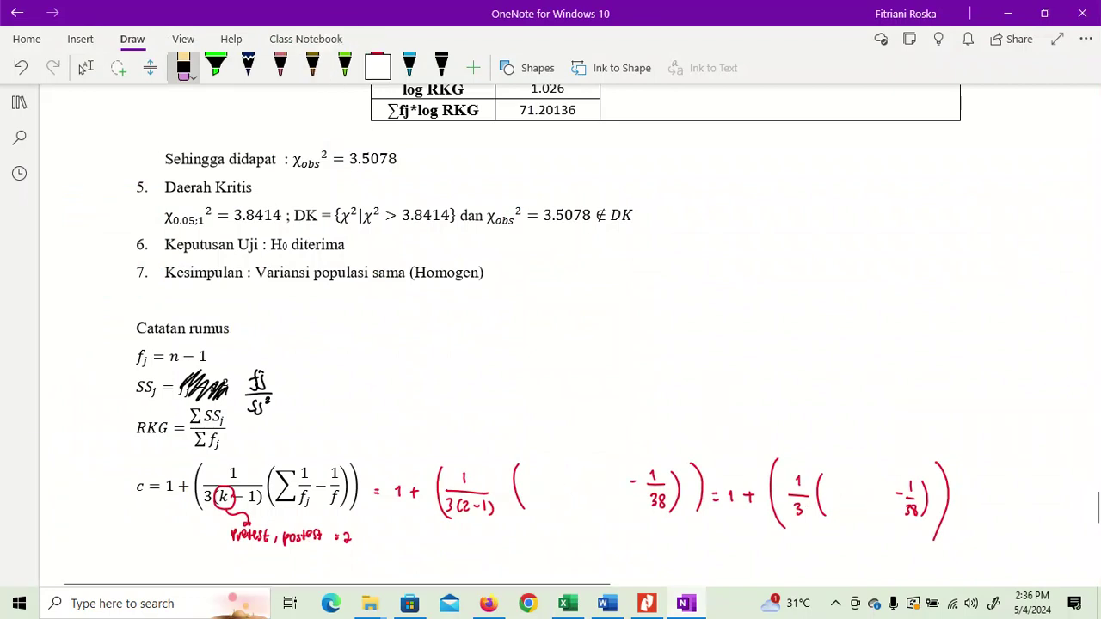
left_click(377, 68)
left_click_drag(540, 467, 551, 486)
mouse_move(539, 492)
left_mouse_down()
mouse_move(547, 507)
mouse_move(581, 489)
left_mouse_up()
mouse_move(574, 480)
left_mouse_down()
mouse_move(575, 495)
mouse_move(598, 482)
left_mouse_up()
mouse_move(590, 487)
left_mouse_down()
mouse_move(612, 486)
mouse_move(595, 507)
left_mouse_up()
left_click_drag(602, 497, 605, 510)
left_click_drag(824, 495, 843, 495)
mouse_move(831, 501)
left_mouse_down()
mouse_move(841, 515)
mouse_move(870, 492)
left_mouse_up()
left_click_drag(863, 485, 863, 500)
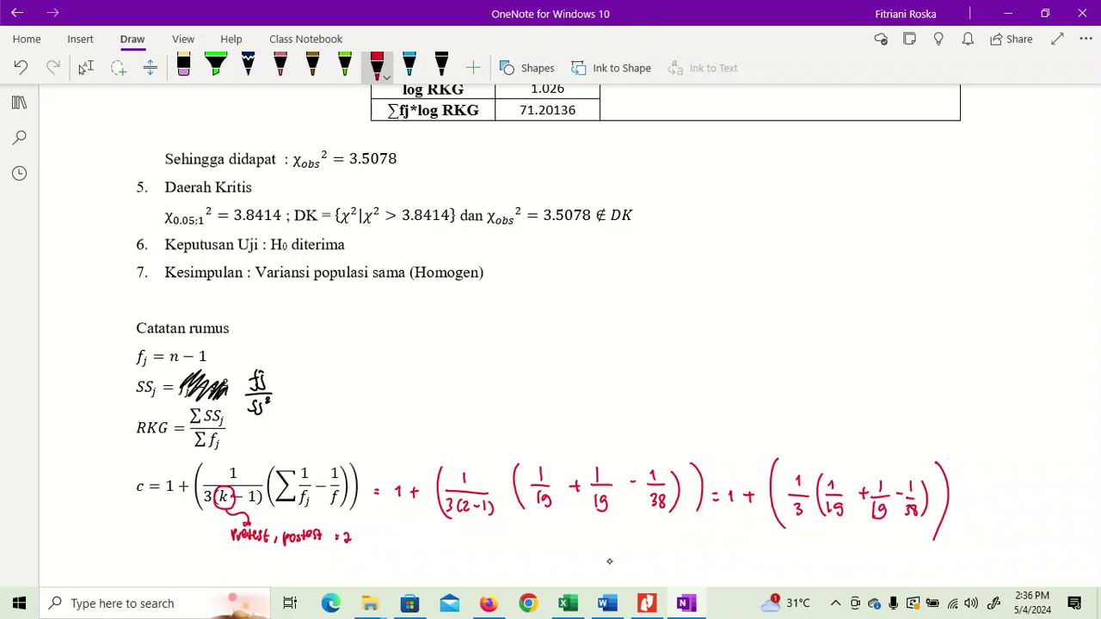
- Switch to Excel and complete the c formula in B8 as =1+((1/3)*(1/B2+1/B3-1/B4))
left_click(567, 603)
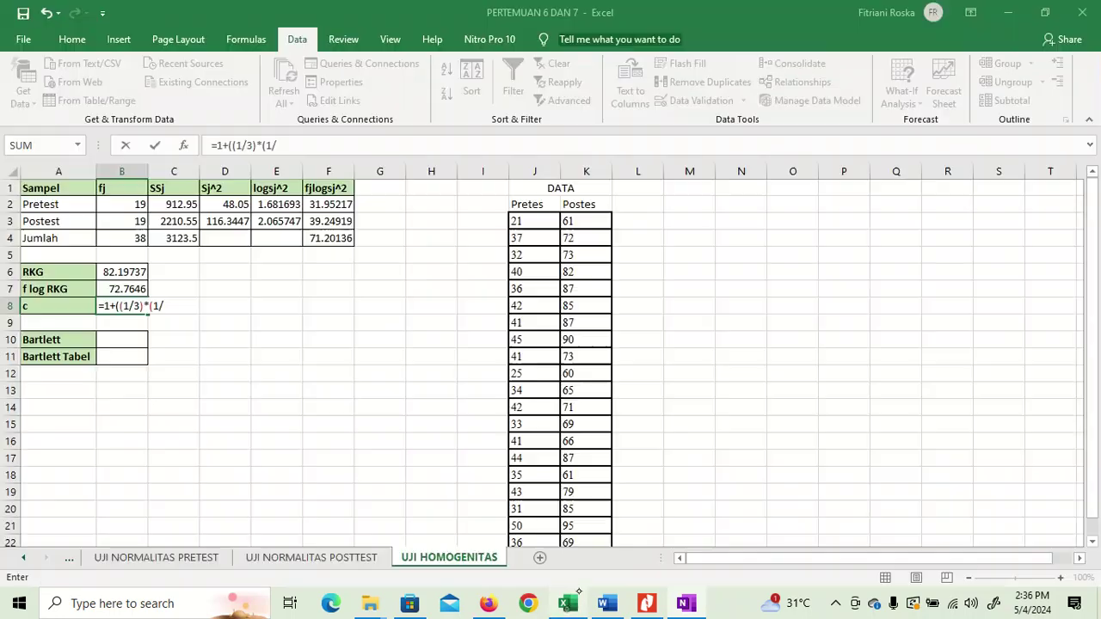
left_click(132, 204)
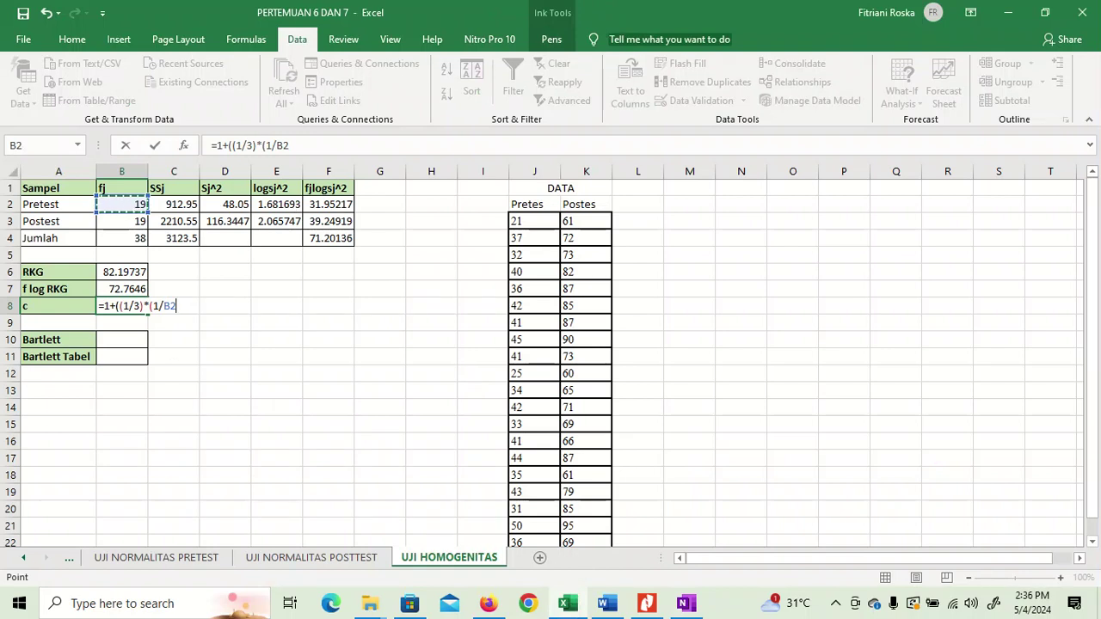
type("+1/")
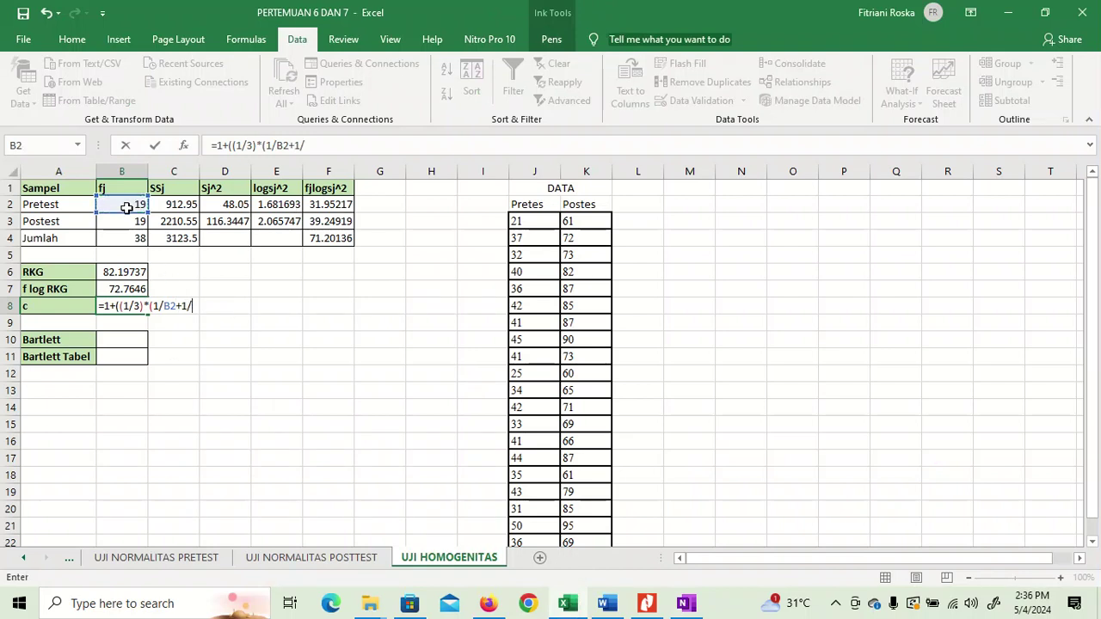
left_click(122, 221)
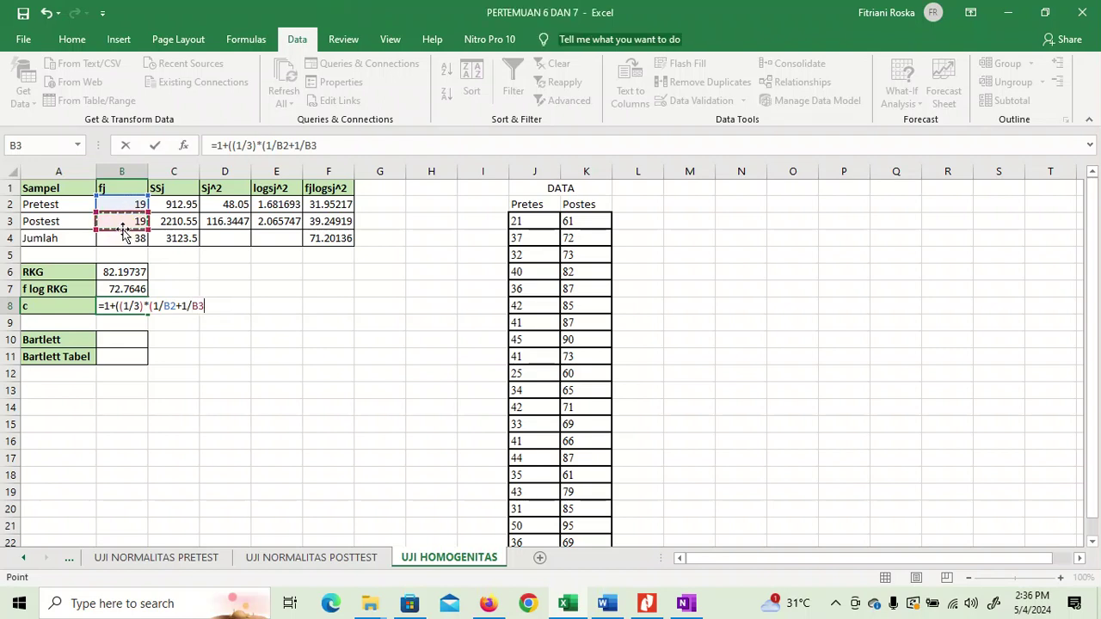
type("-1/")
left_click(123, 240)
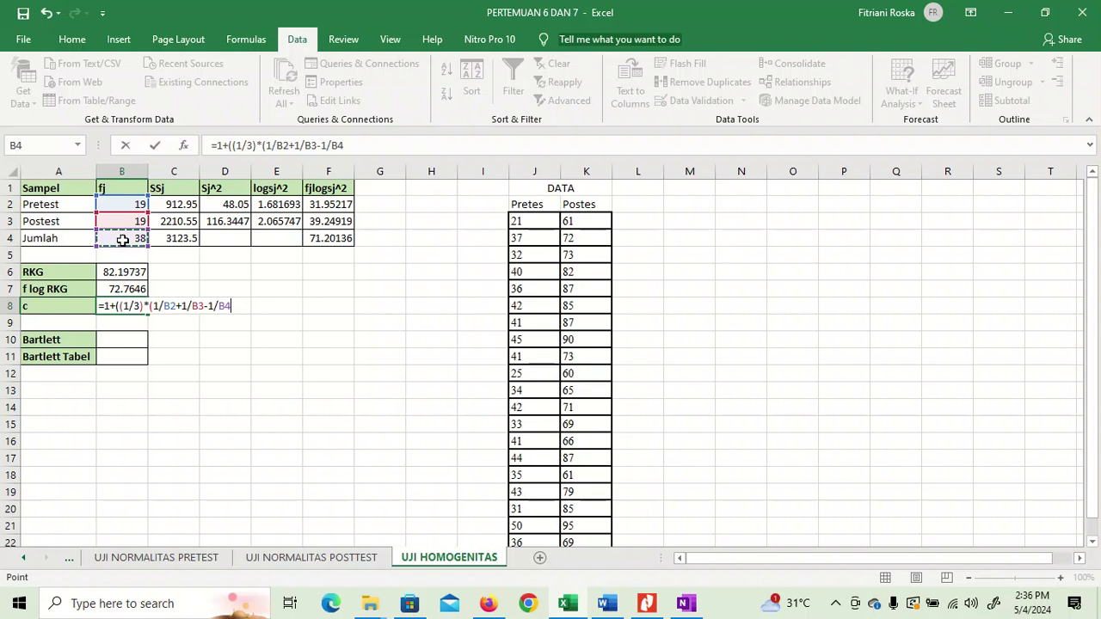
type("))")
key("Return")
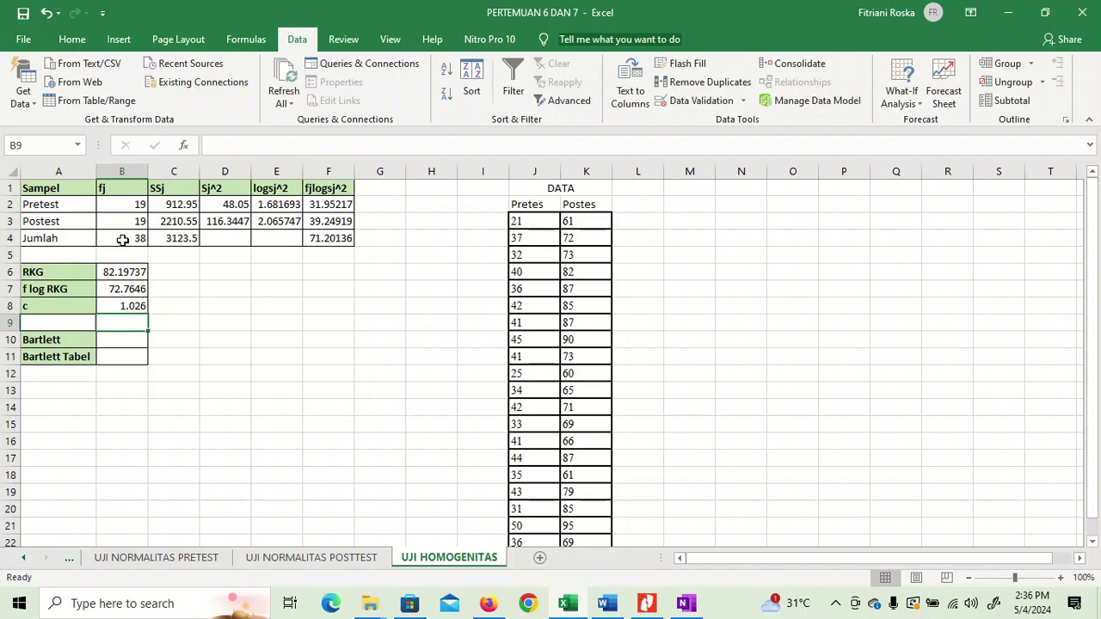
- Calculate the Bartlett value in B10 from c, f log RKG and the fjlogsj^2 total, using =(2.303/B8)*(B7-F4)
left_click(130, 341)
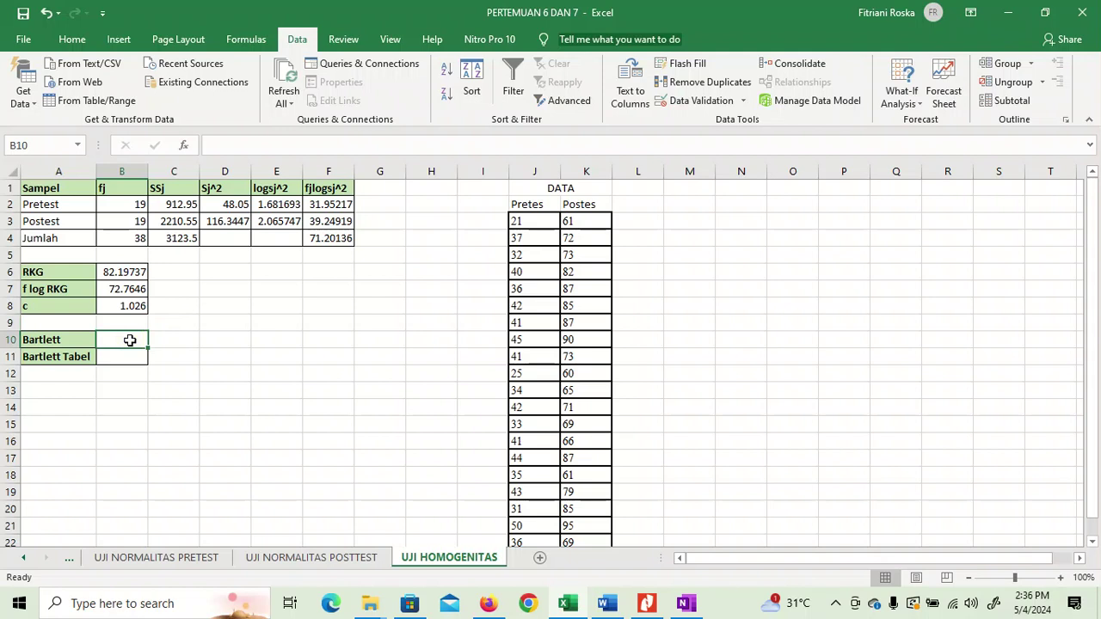
type("=(")
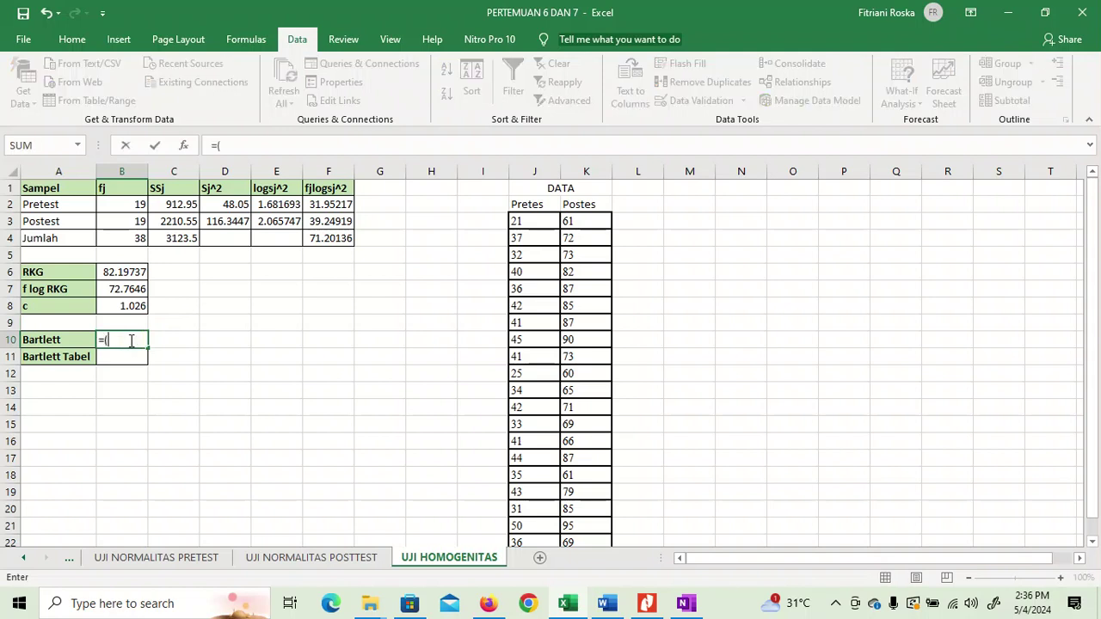
type("2.303/")
left_click(135, 307)
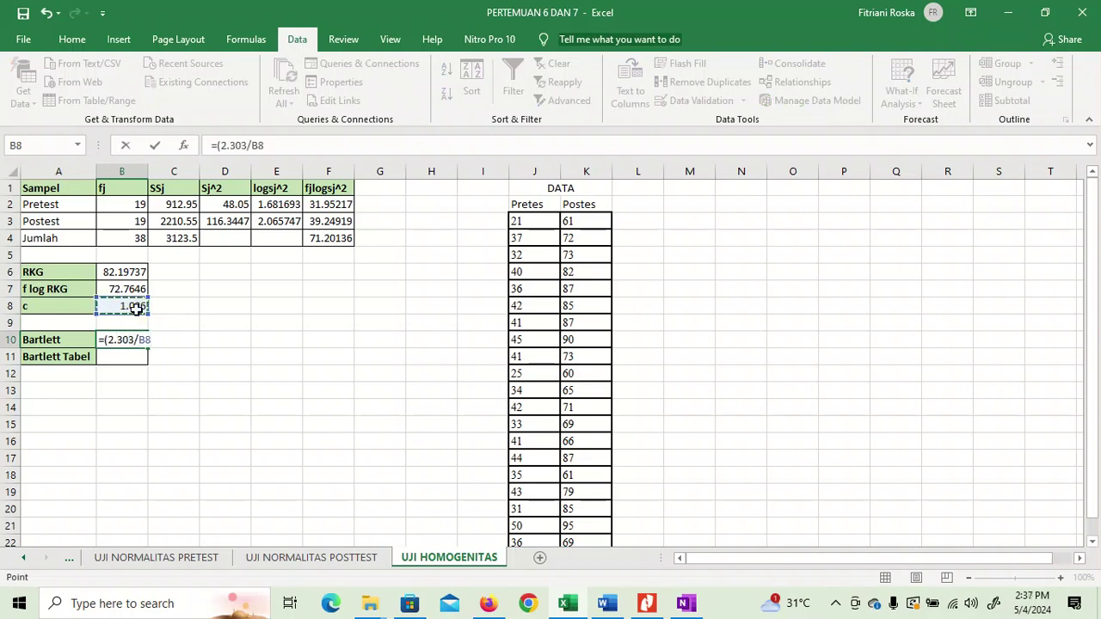
type(")*(")
left_click(136, 290)
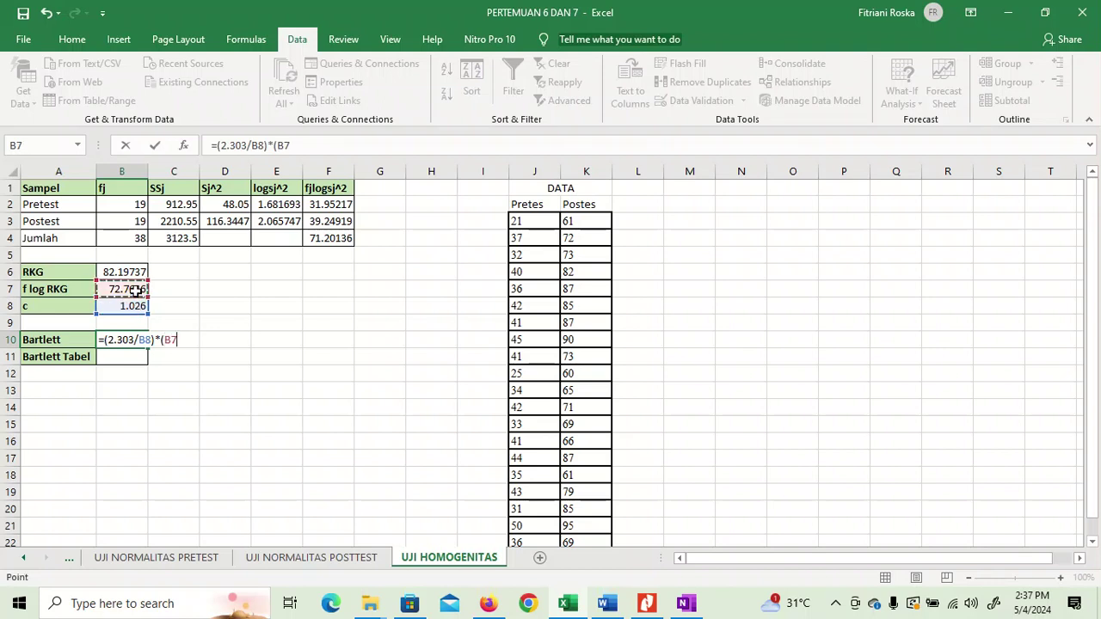
type("-")
left_click(326, 239)
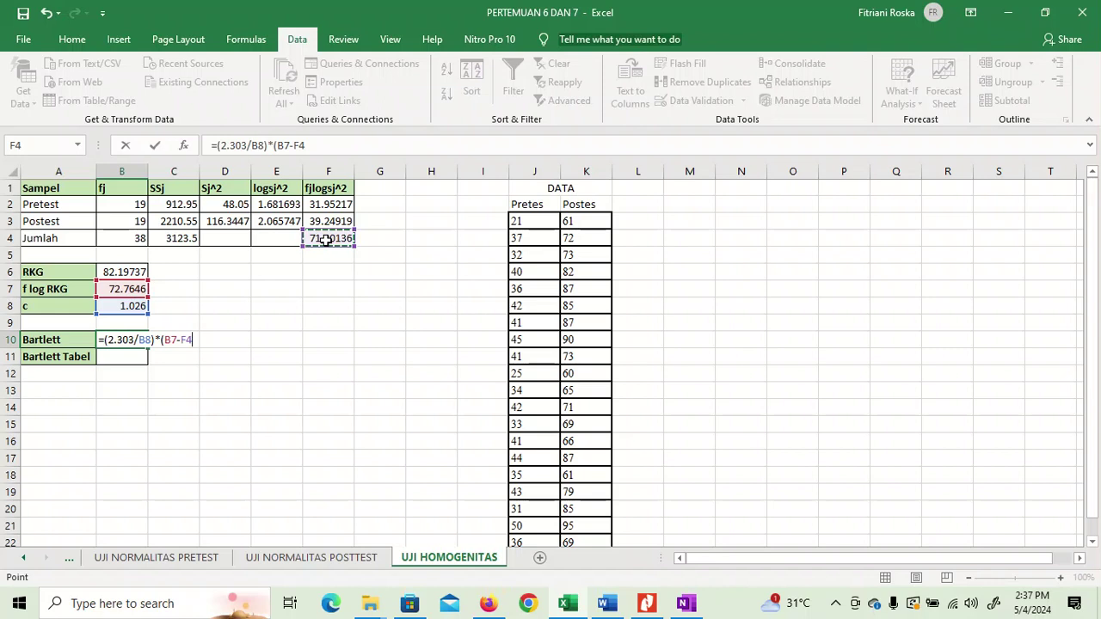
type(")")
key("Return")
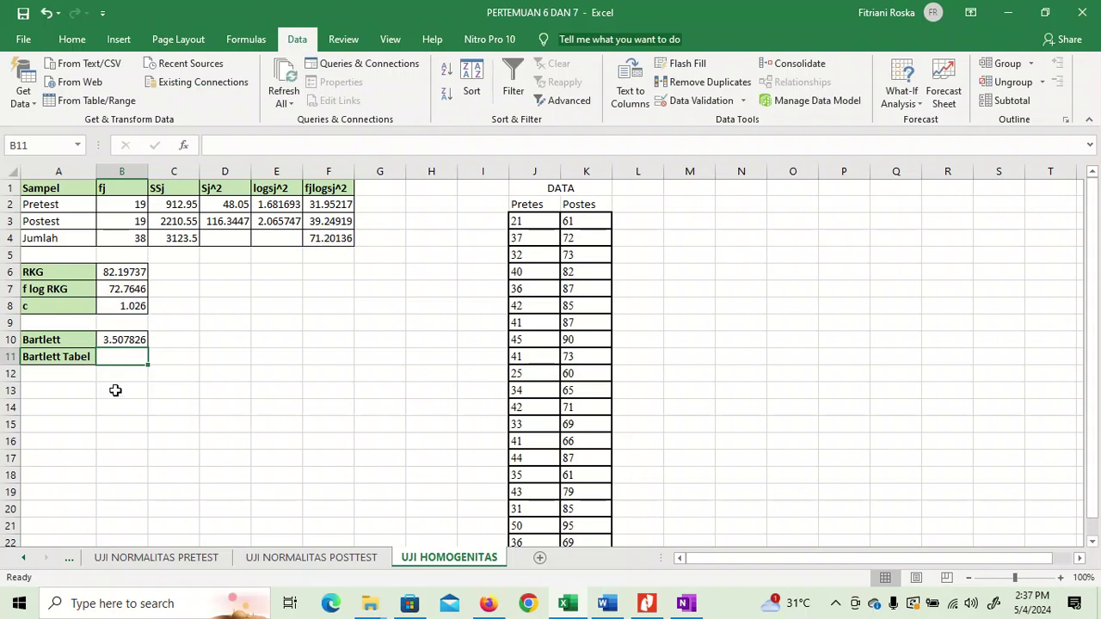
left_click(118, 341)
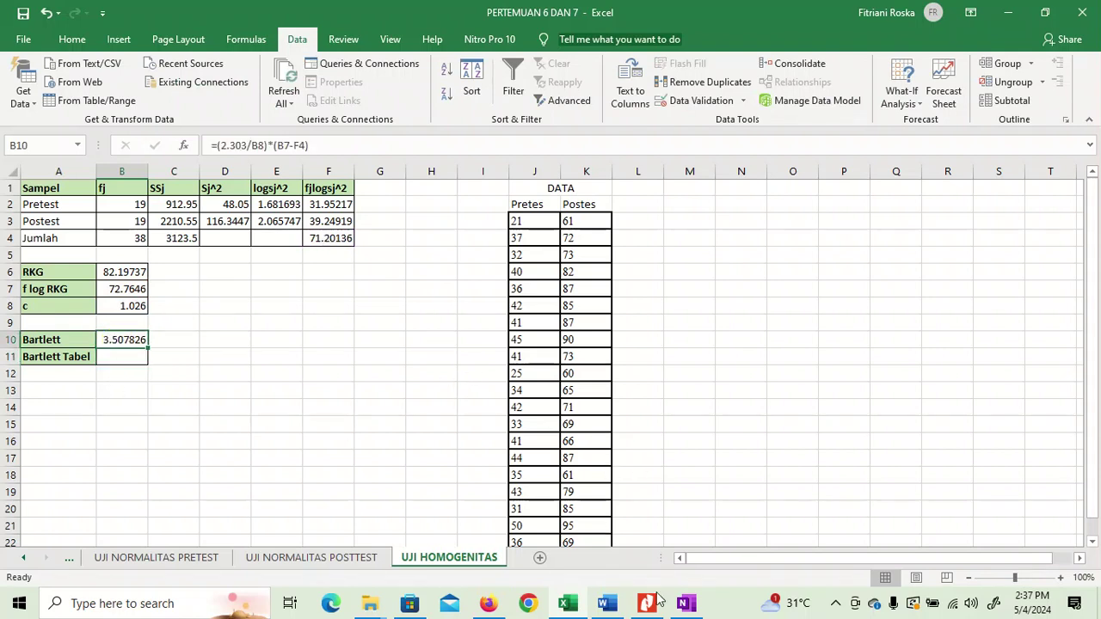
- Switch to OneNote and open the Tabel Chi Square page in the MBKM section to consult the chi-square distribution table
left_click(684, 605)
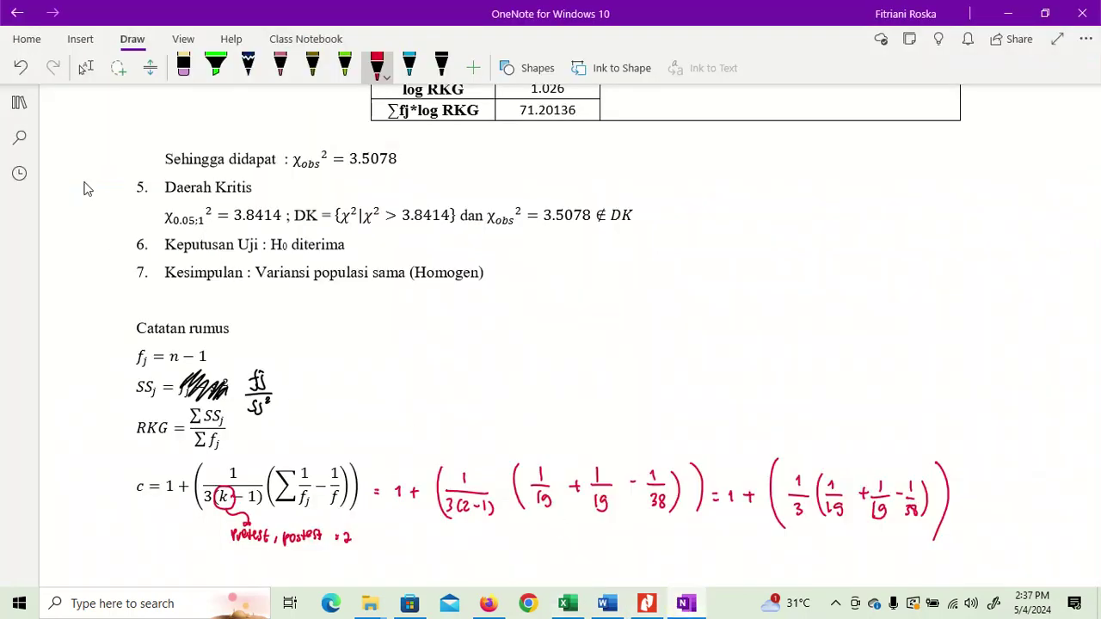
left_click(19, 102)
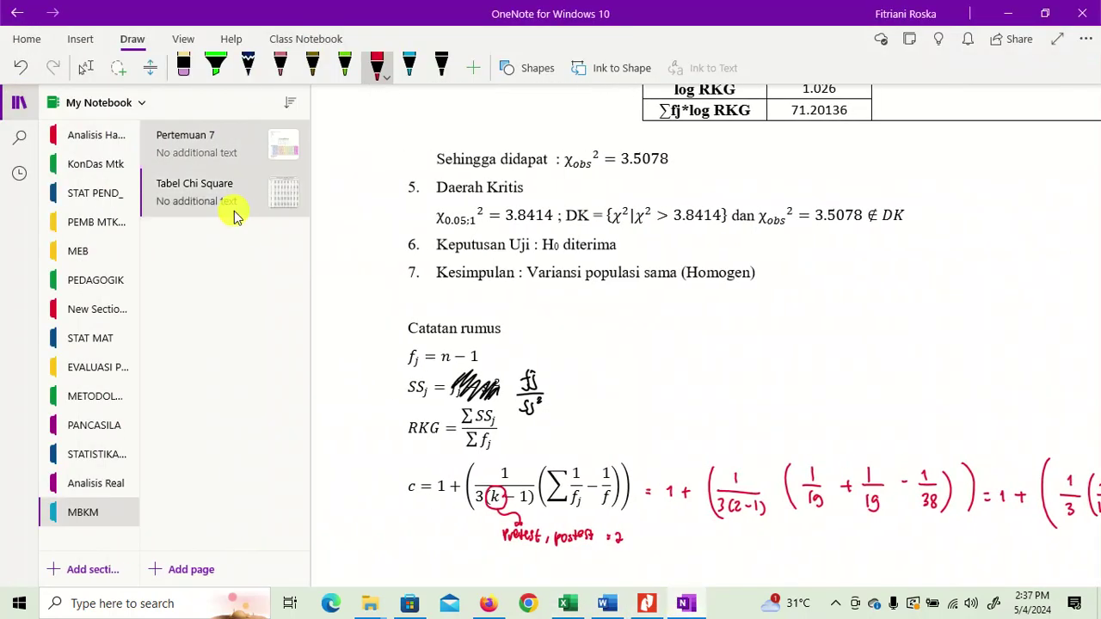
left_click(198, 193)
left_click(19, 102)
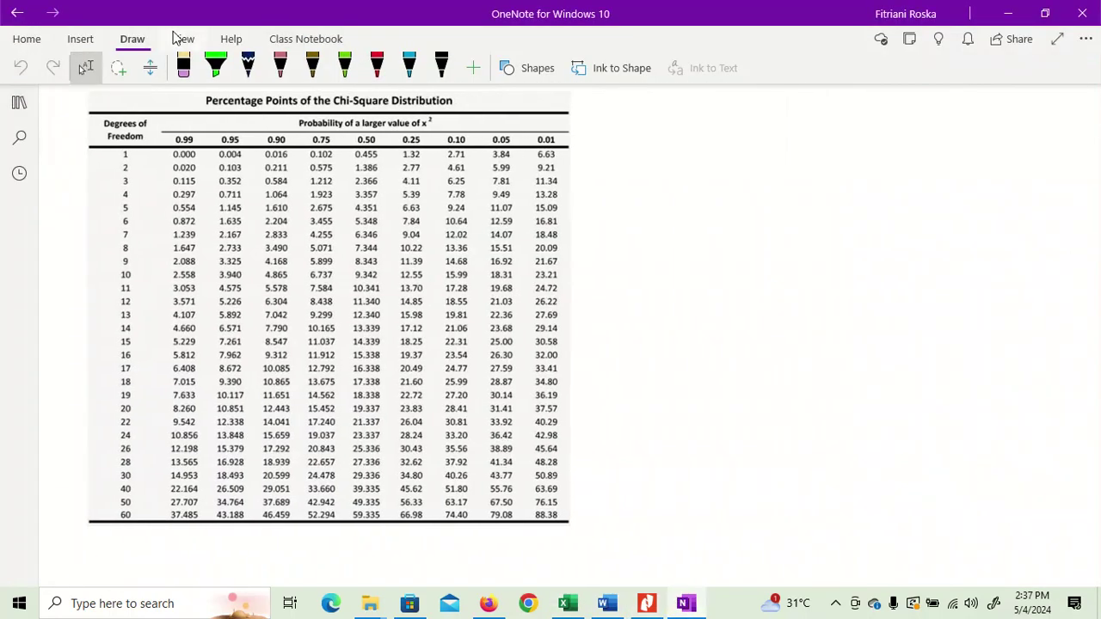
- Enlarge the chi-square table and mark in red the 0.05 column, the row for 19 labelled n-1, and their intersection 30.14
left_click(182, 39)
left_click(276, 65)
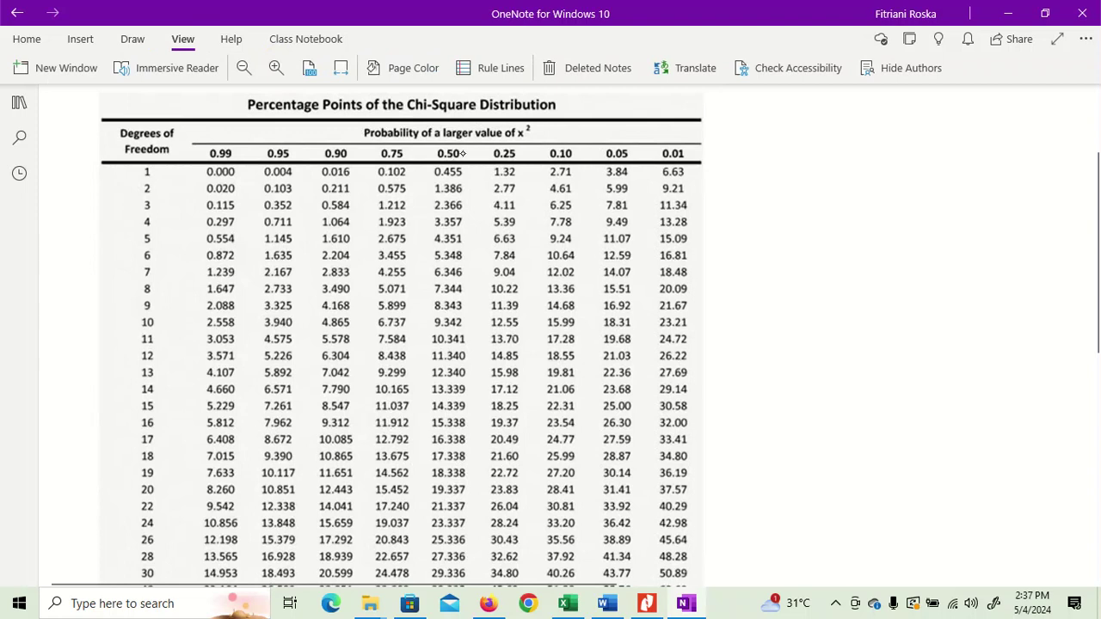
mouse_move(633, 144)
left_mouse_down()
mouse_move(617, 135)
mouse_move(645, 155)
left_mouse_up()
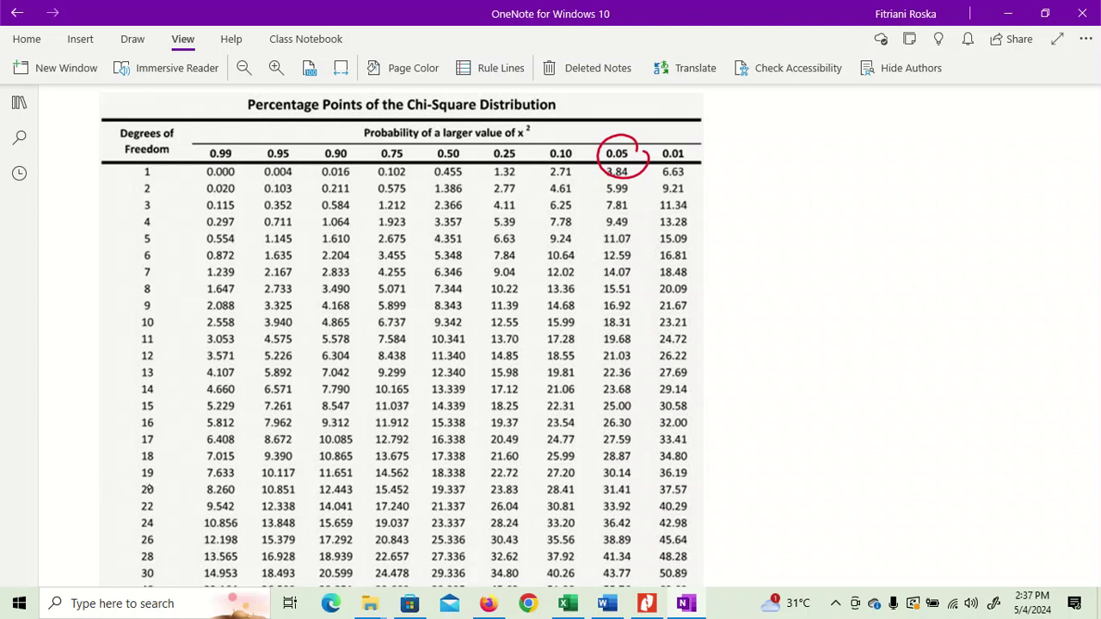
mouse_move(159, 468)
left_mouse_down()
mouse_move(137, 483)
mouse_move(164, 473)
left_mouse_up()
mouse_move(638, 469)
left_mouse_down()
mouse_move(602, 485)
mouse_move(641, 473)
mouse_move(628, 463)
left_mouse_up()
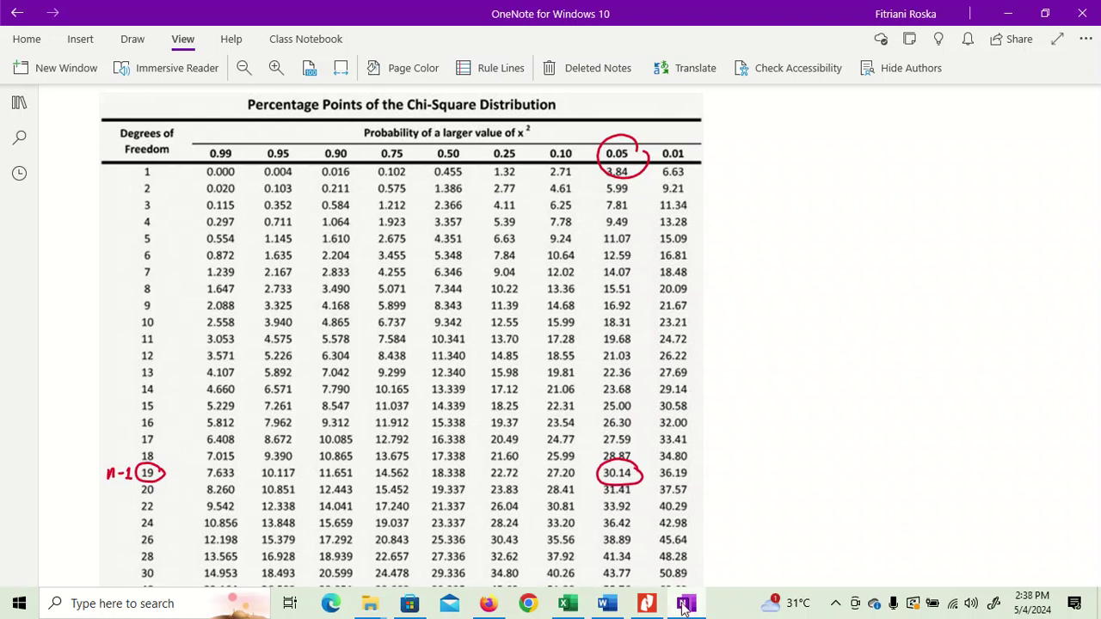
- Switch to Excel, enter 30.14 as the Bartlett Tabel value in B11, and check the conclusion wording on the UJI NORMALITAS PRETEST sheet
left_click(567, 603)
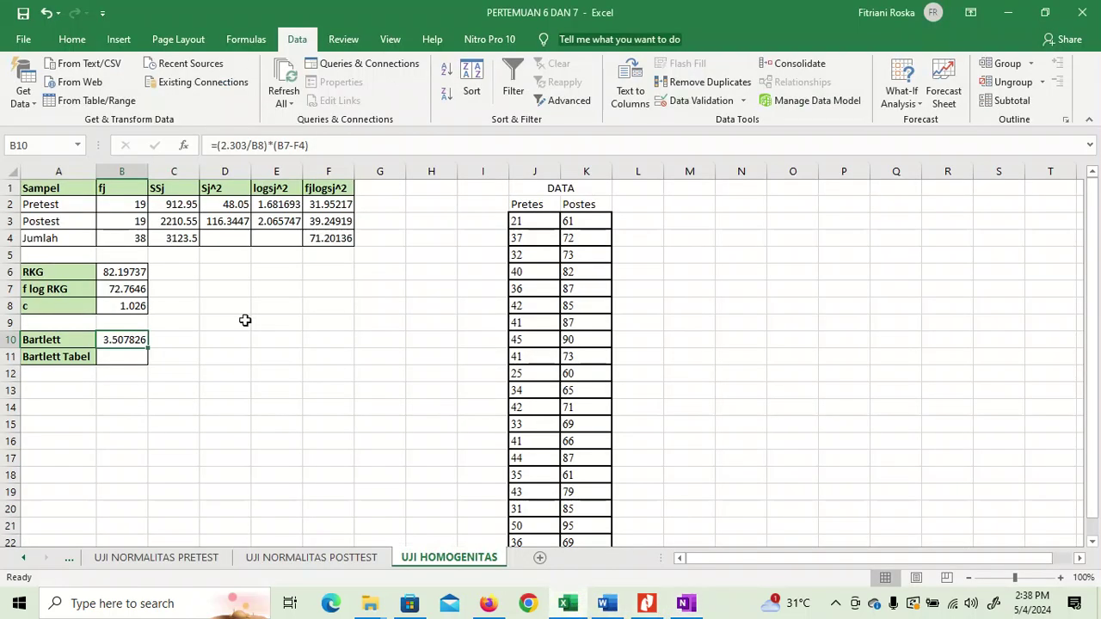
left_click(135, 353)
type("30.14")
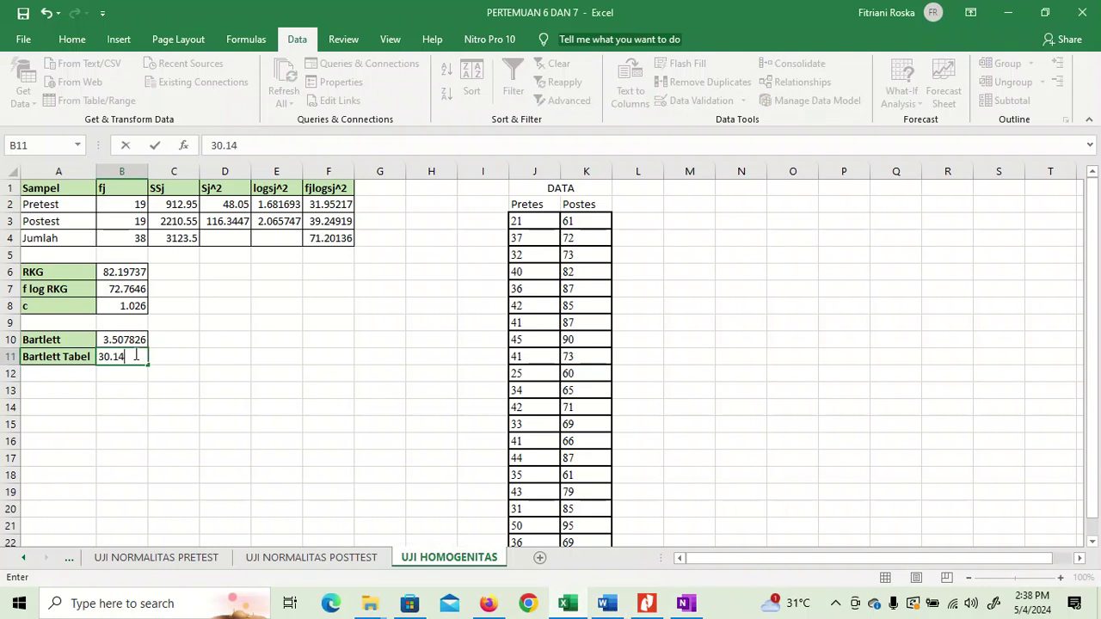
left_click(177, 559)
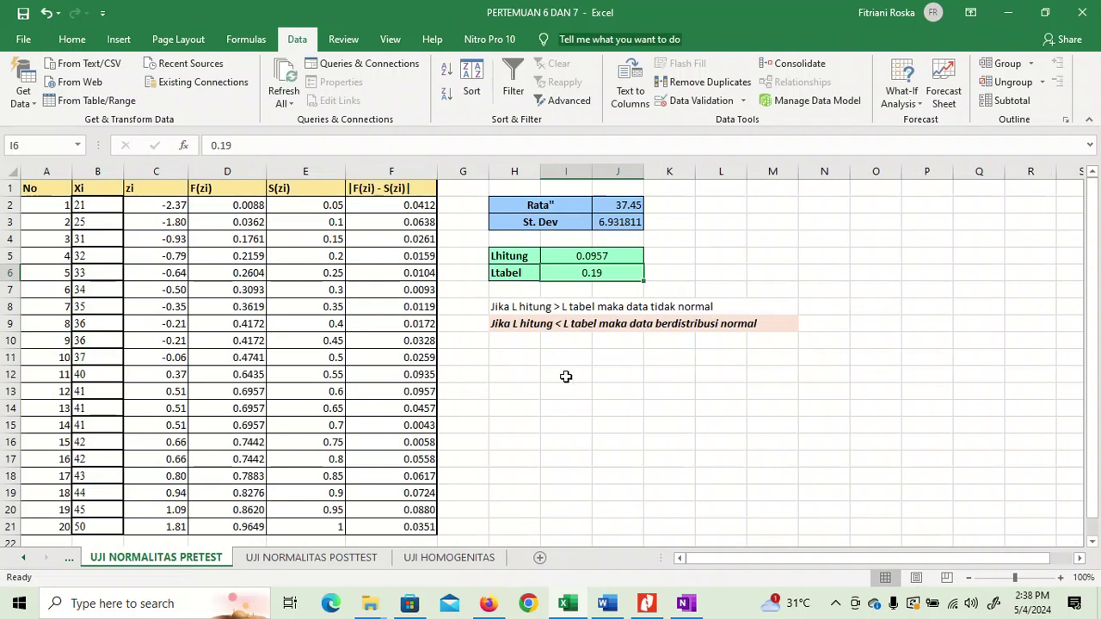
left_click(472, 560)
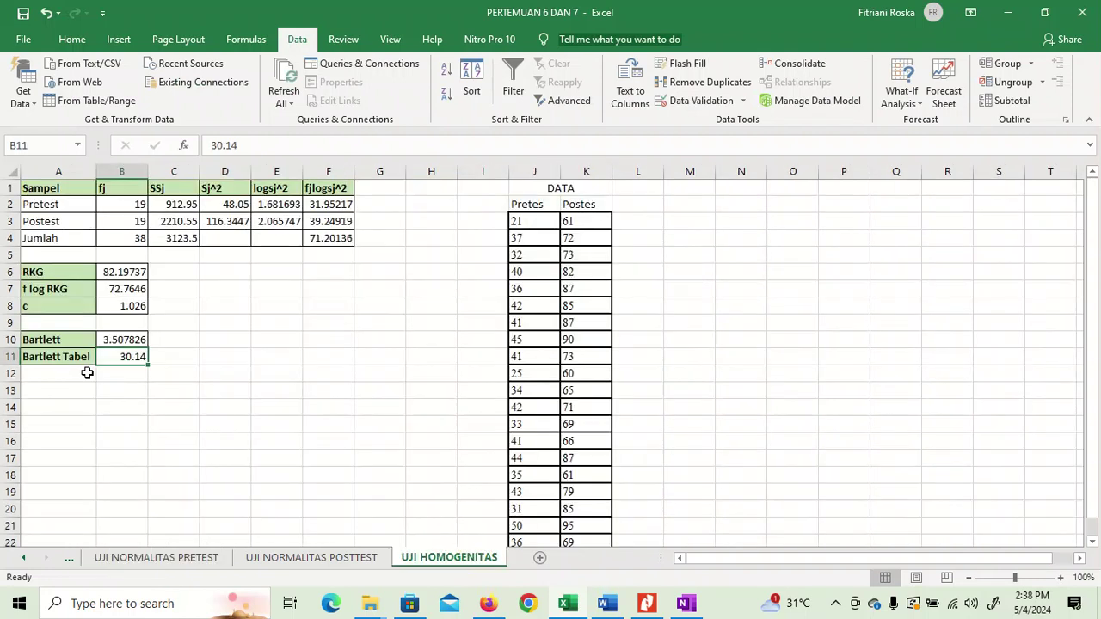
- Enter "Jika Bartlett Hitung > Bartlett tabel maka data tidak homogen" in cell A13 of the UJI HOMOGENITAS sheet
double_click(60, 392)
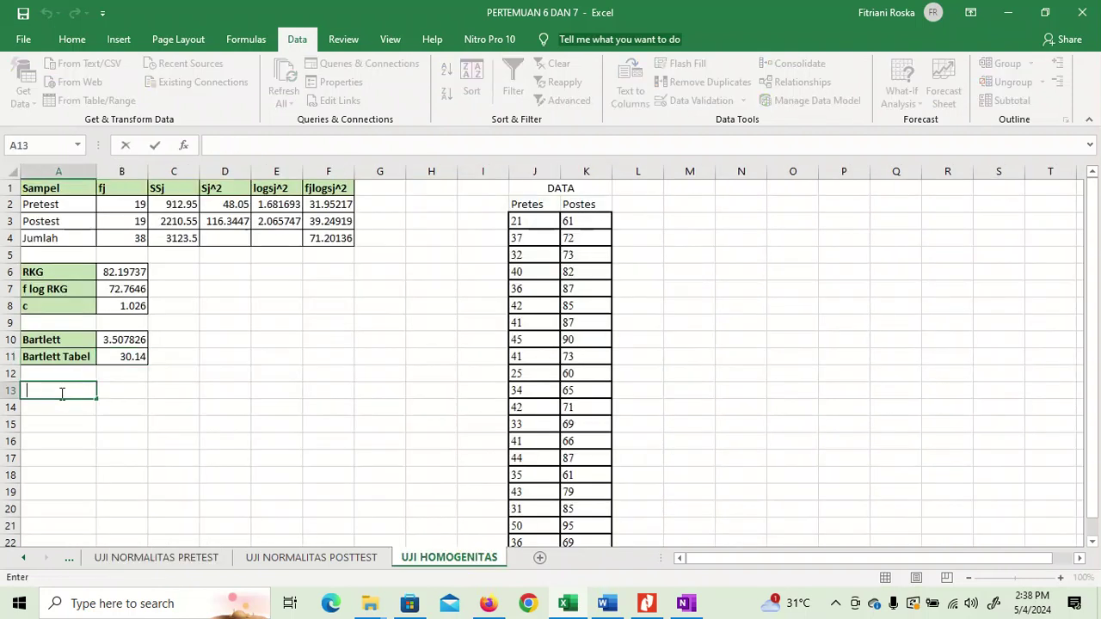
type("Jika Bartl")
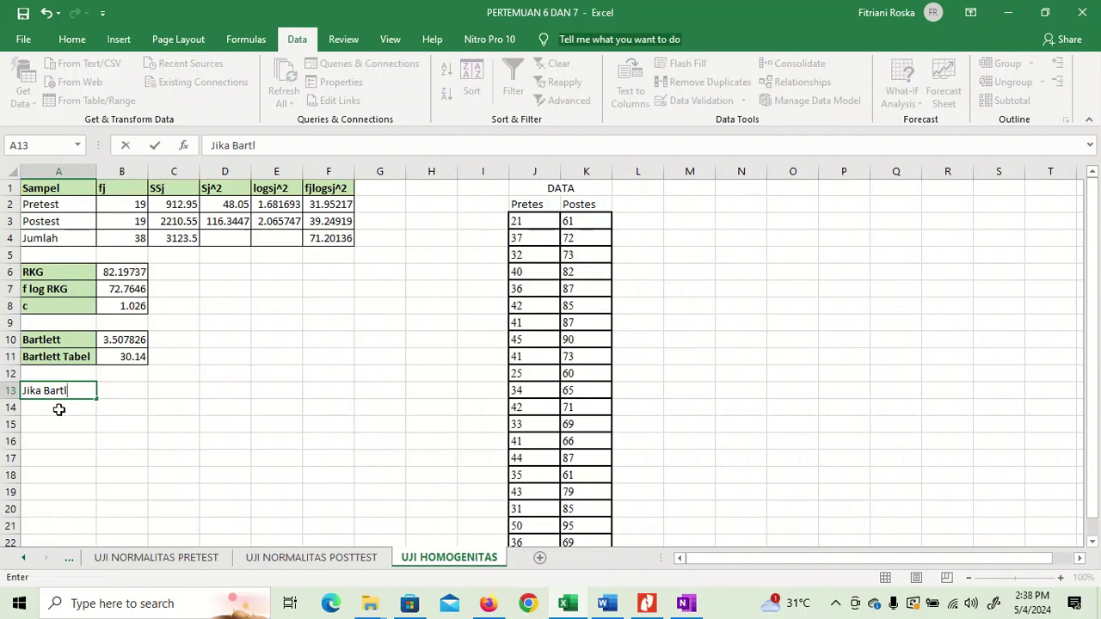
type("ett Hitung")
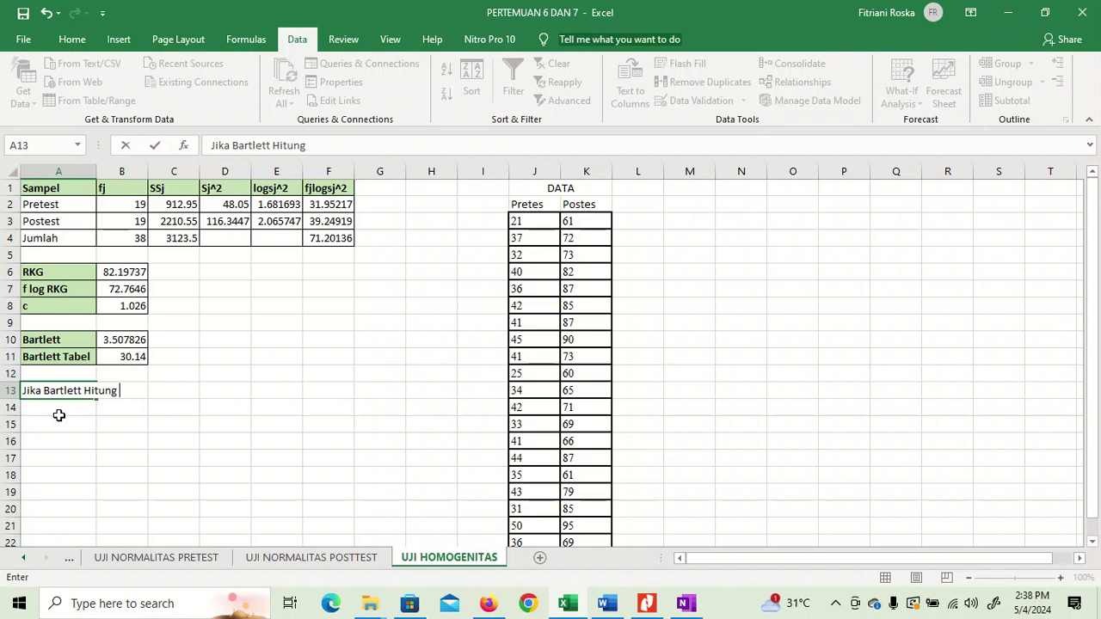
type(" > Bartlett tabel")
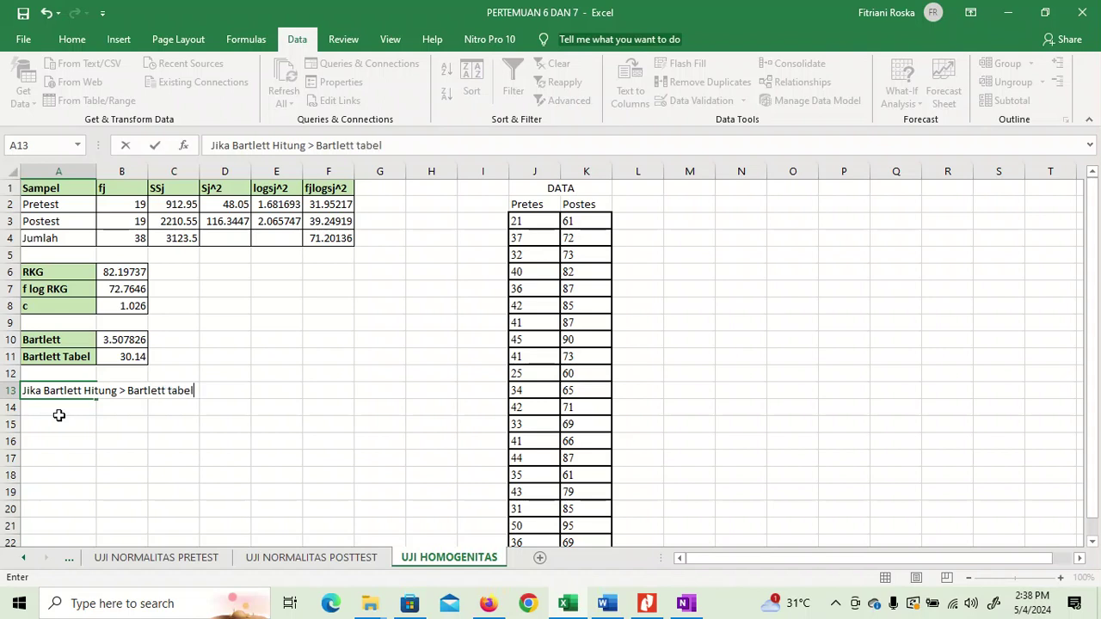
type(" maka data t")
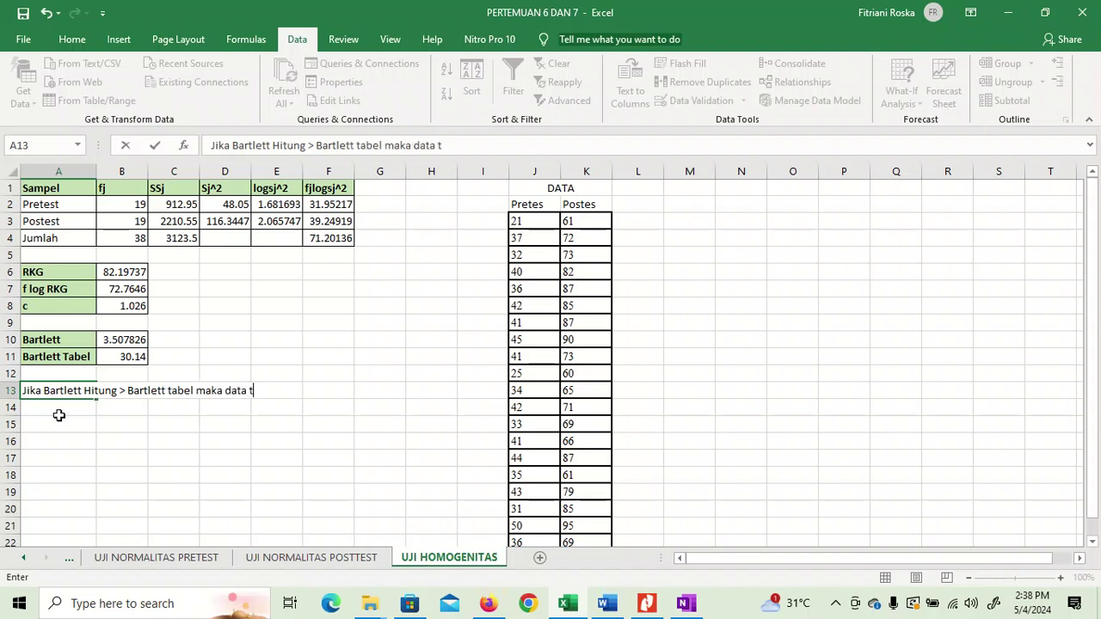
type("id ak homogen")
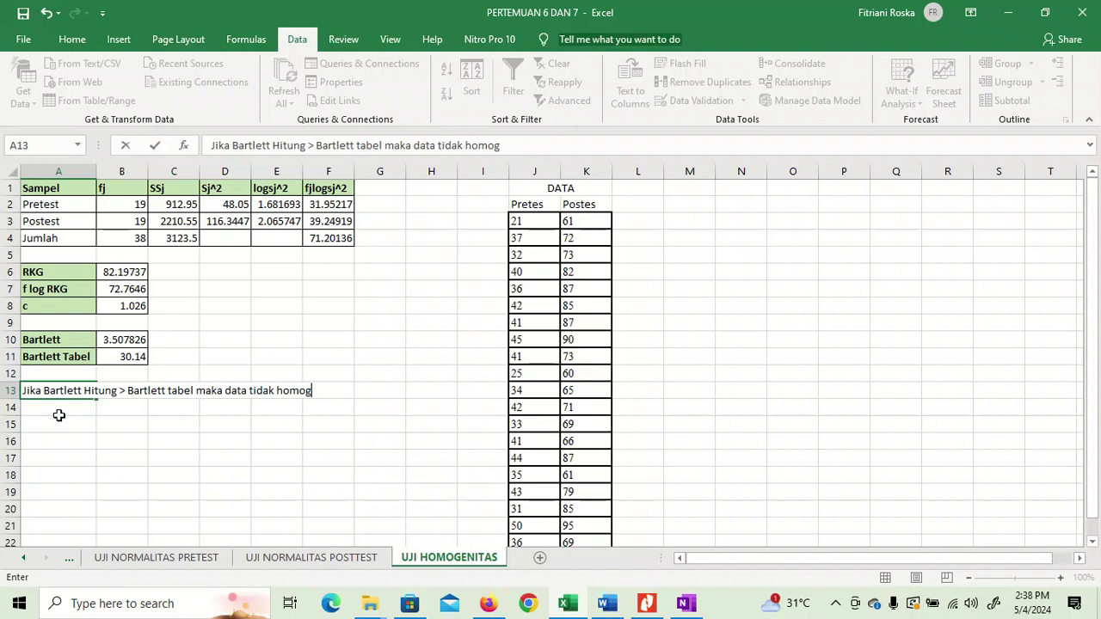
- Enter the second decision rule in A14: "Jika Bartlett Hitung < Bartlett tabel maka data homogen"
left_click(47, 409)
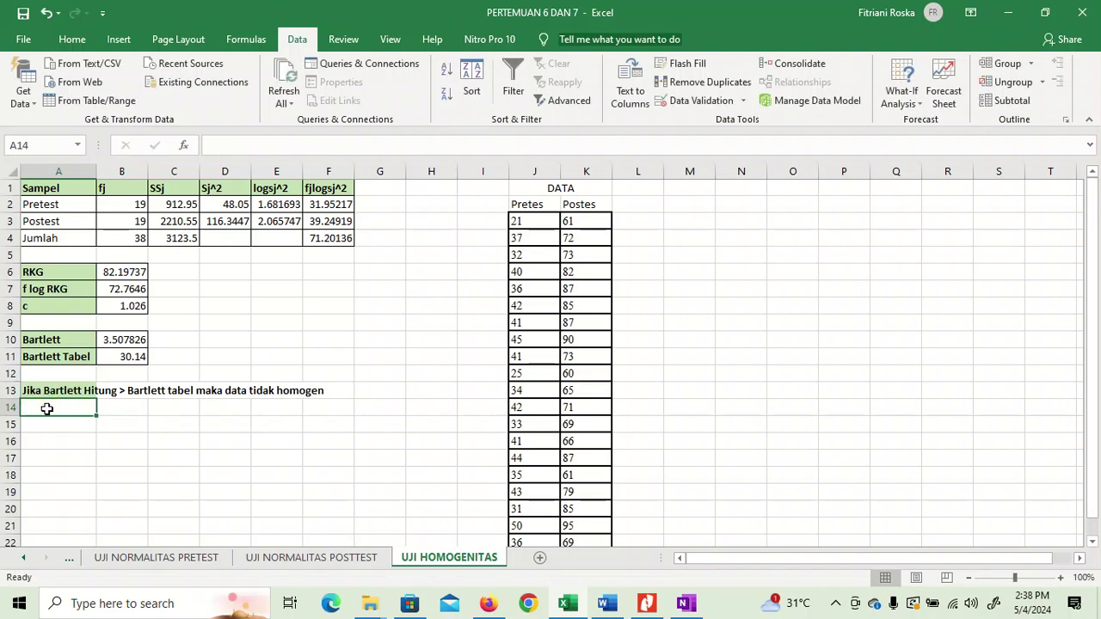
type("Jika Bartlee")
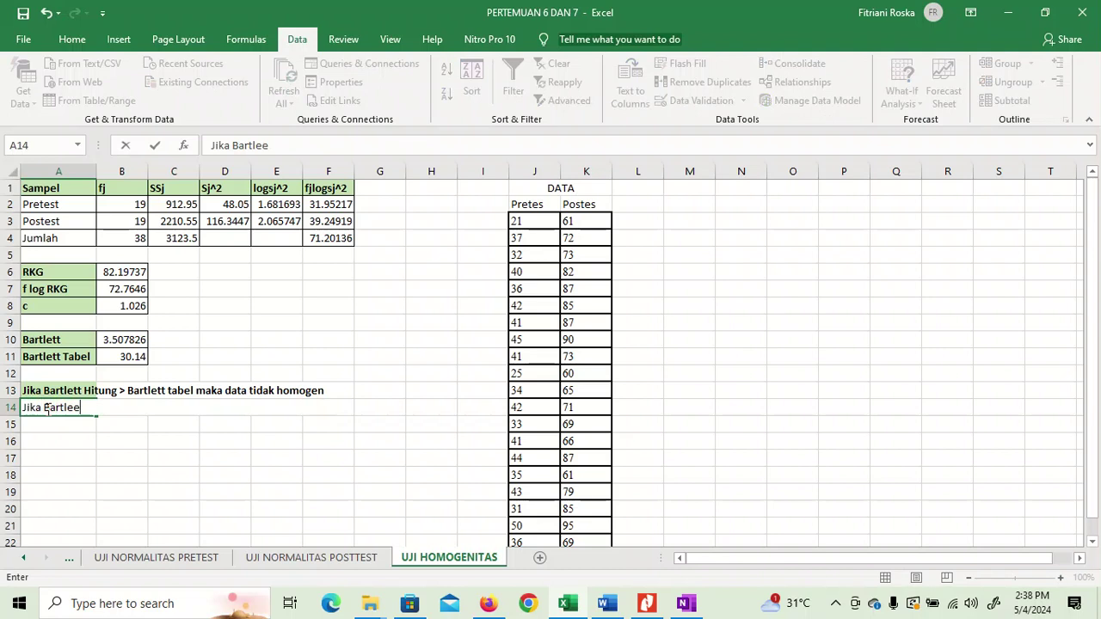
key("BackSpace")
type("tt Hit")
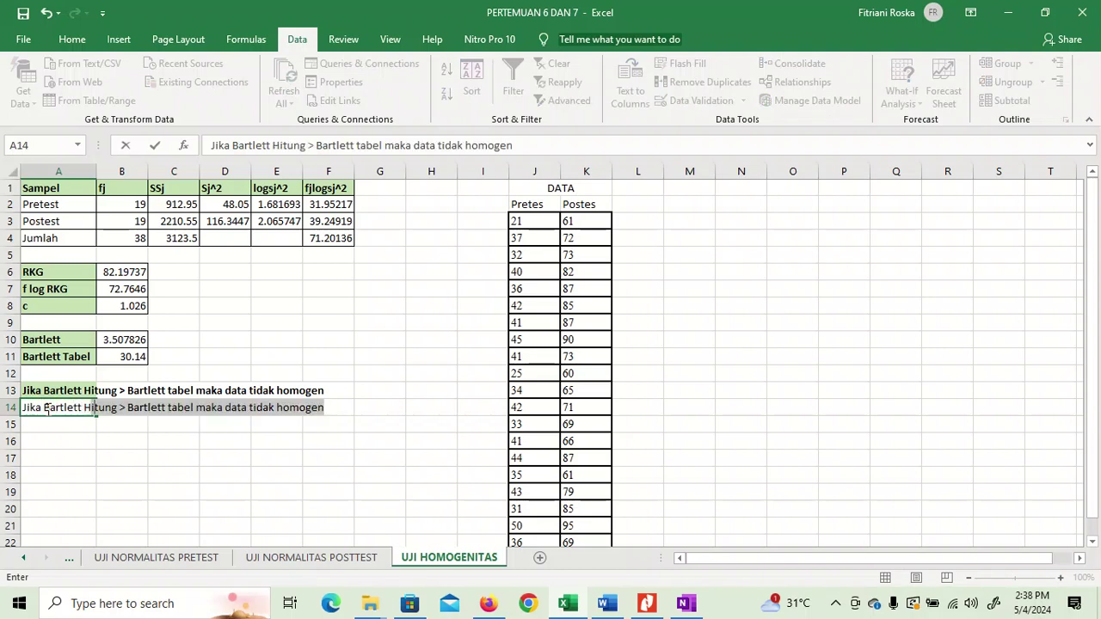
type("ung < Bar")
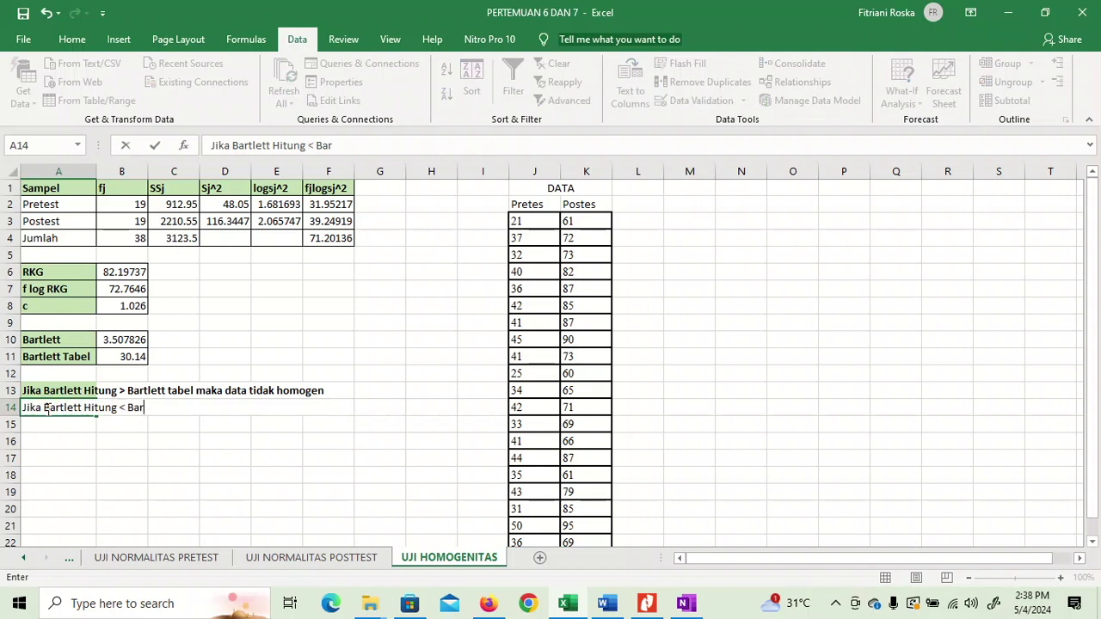
type("tlett tabel m")
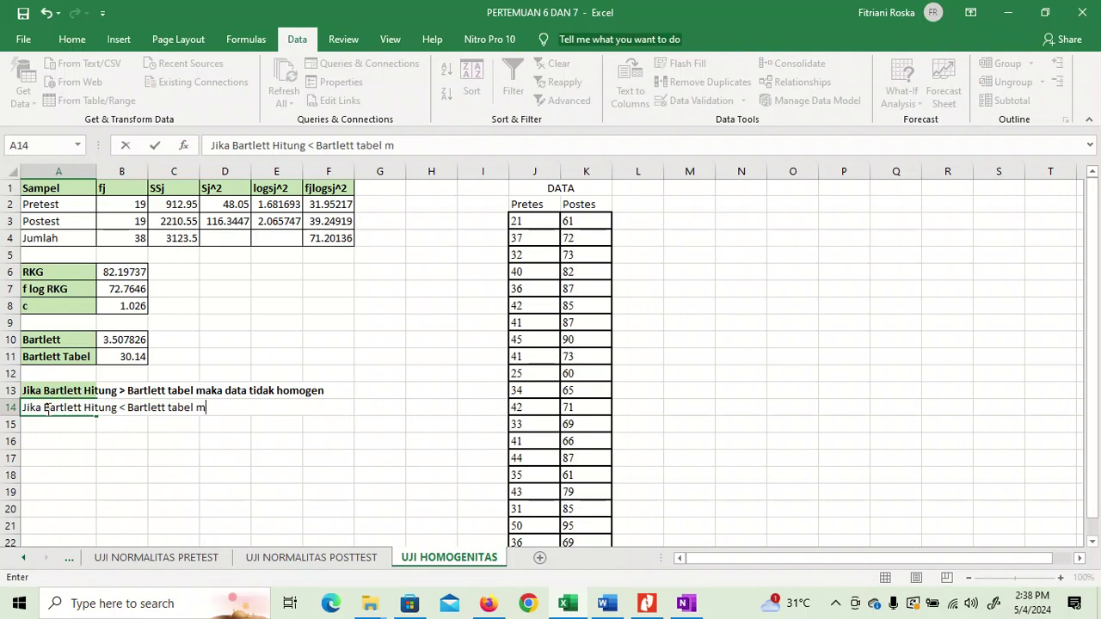
type("aka data homogen")
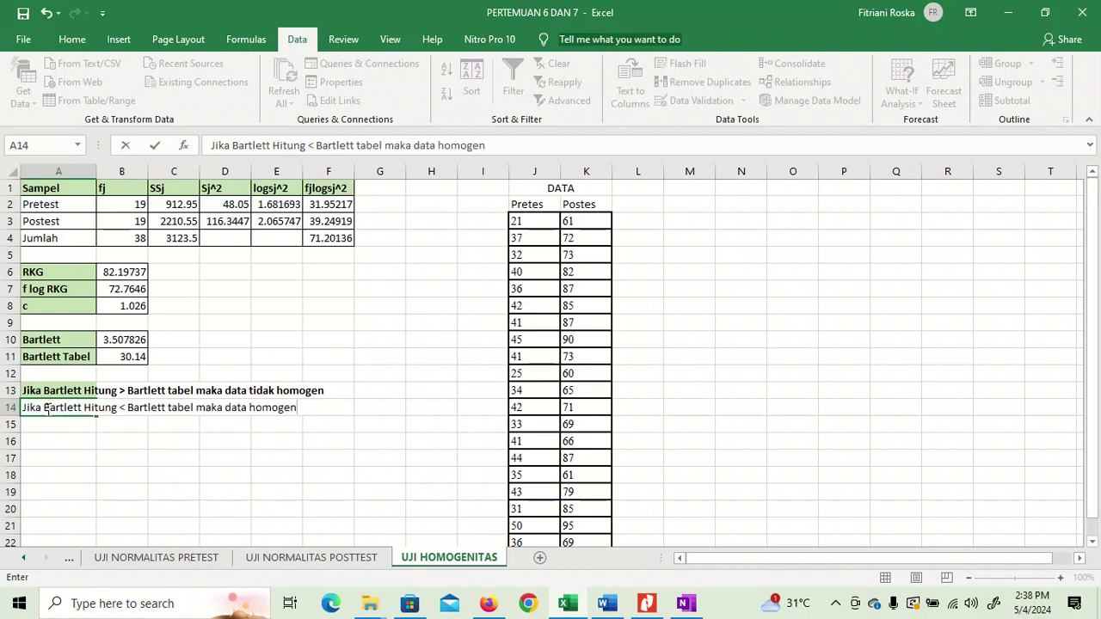
key("Return")
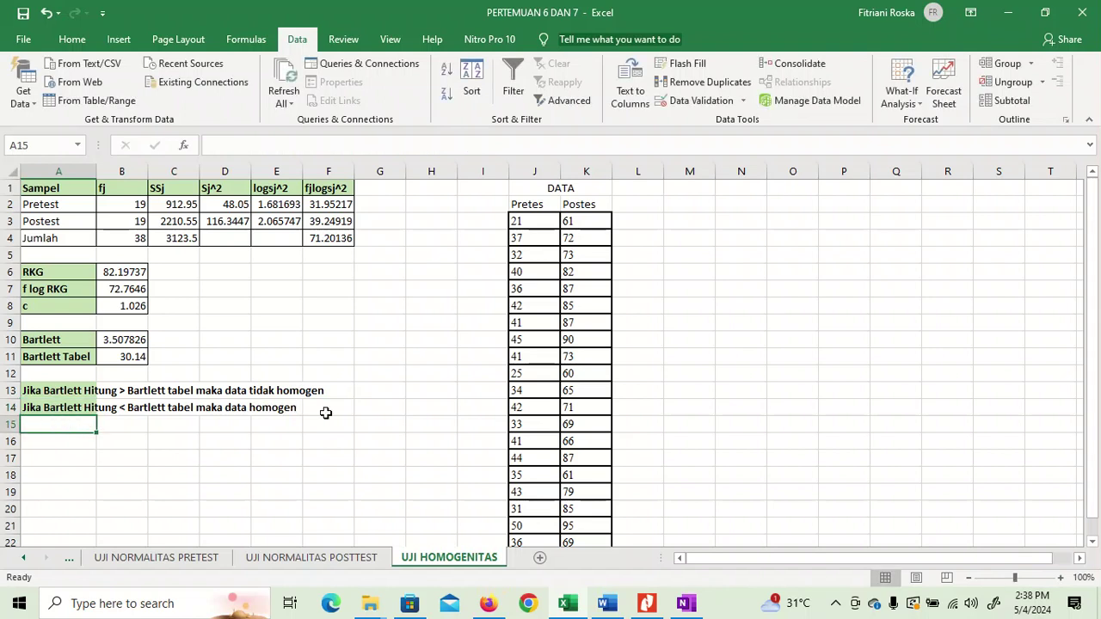
- Highlight the homogeneous-data rule in A14:E14 with a light orange fill
left_click(42, 411)
left_click_drag(41, 411, 288, 411)
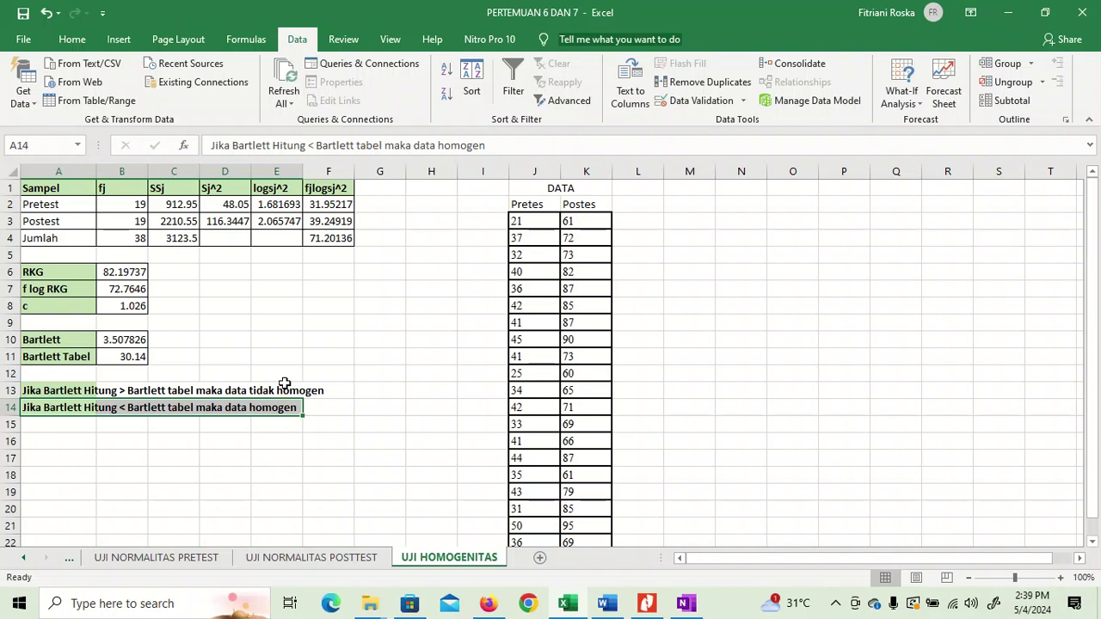
left_click(73, 39)
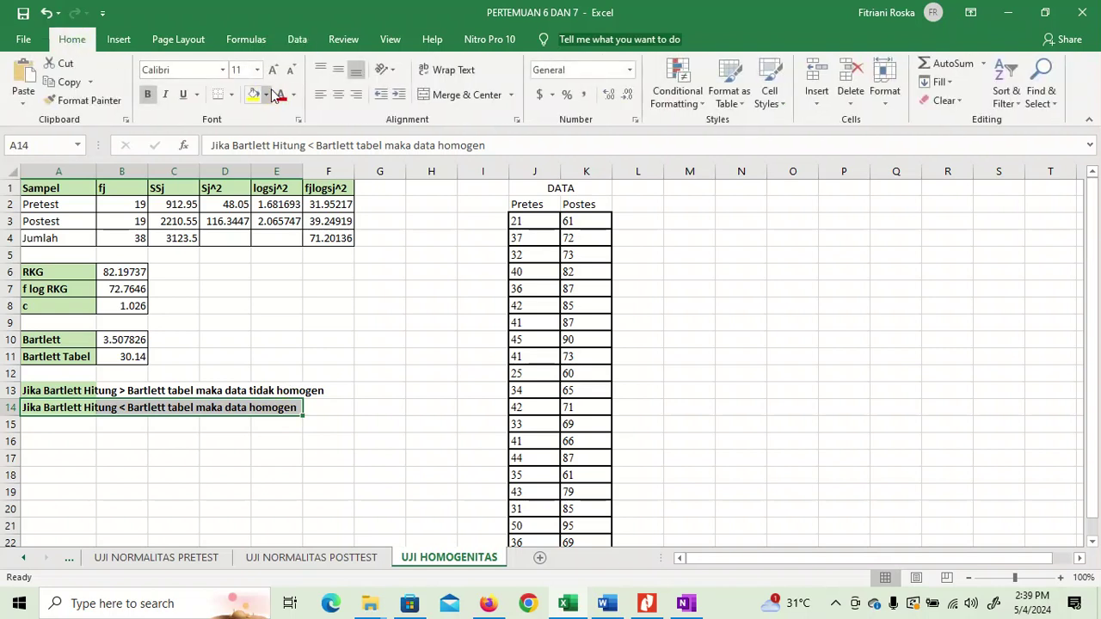
left_click(267, 94)
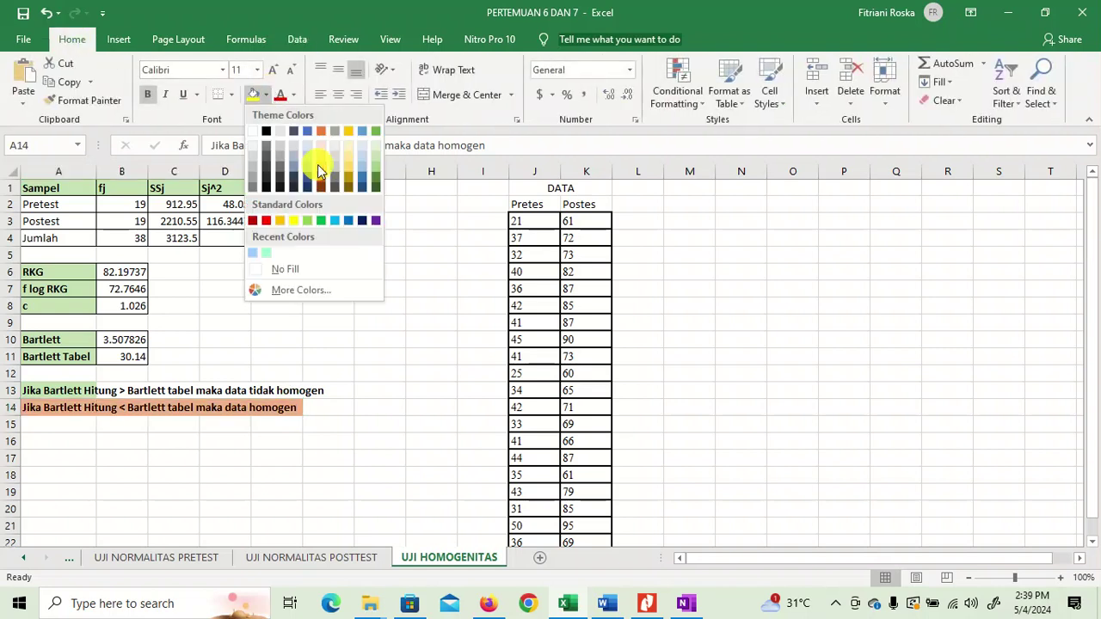
left_click(317, 164)
left_click(364, 411)
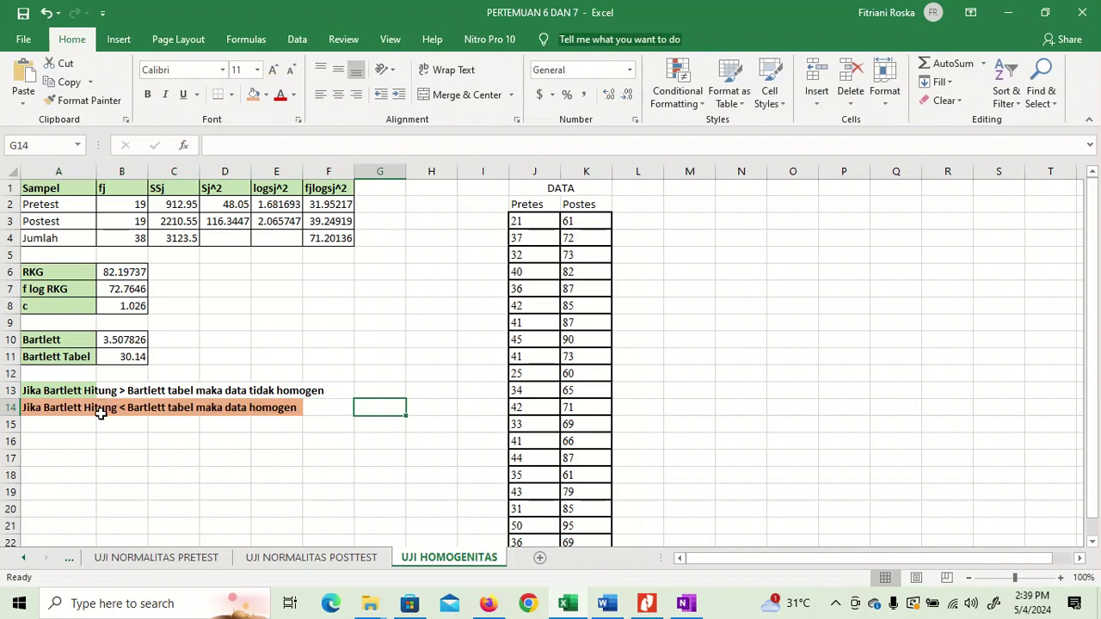
- Compare the Bartlett values in B10 and B11, and switch to OneNote's Pertemuan 7 page to review the written conclusion
left_click(110, 344)
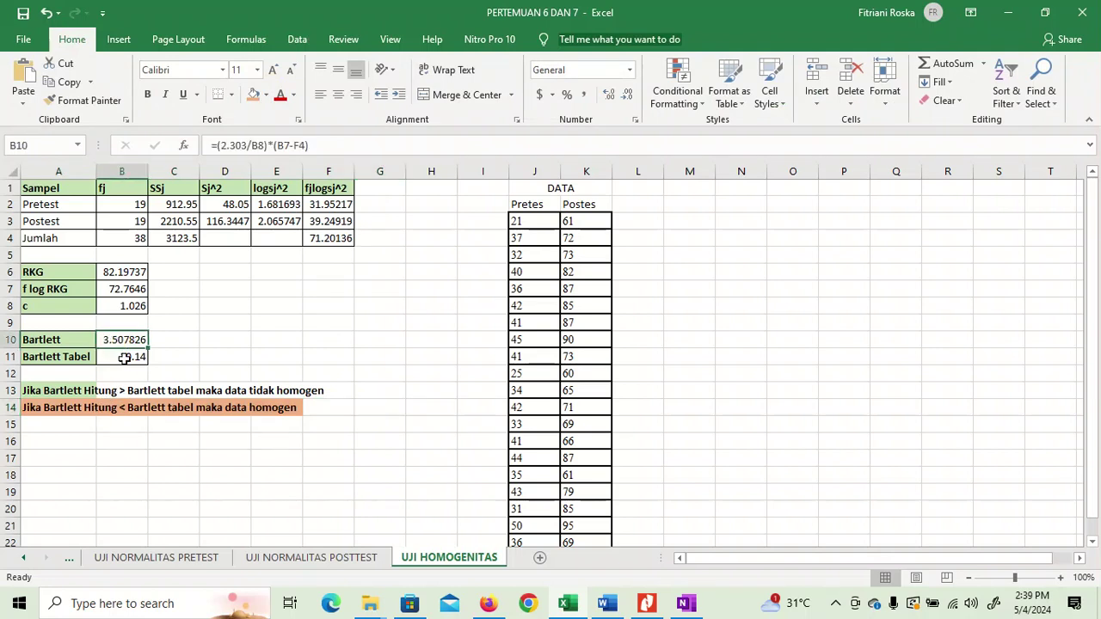
left_click(124, 359)
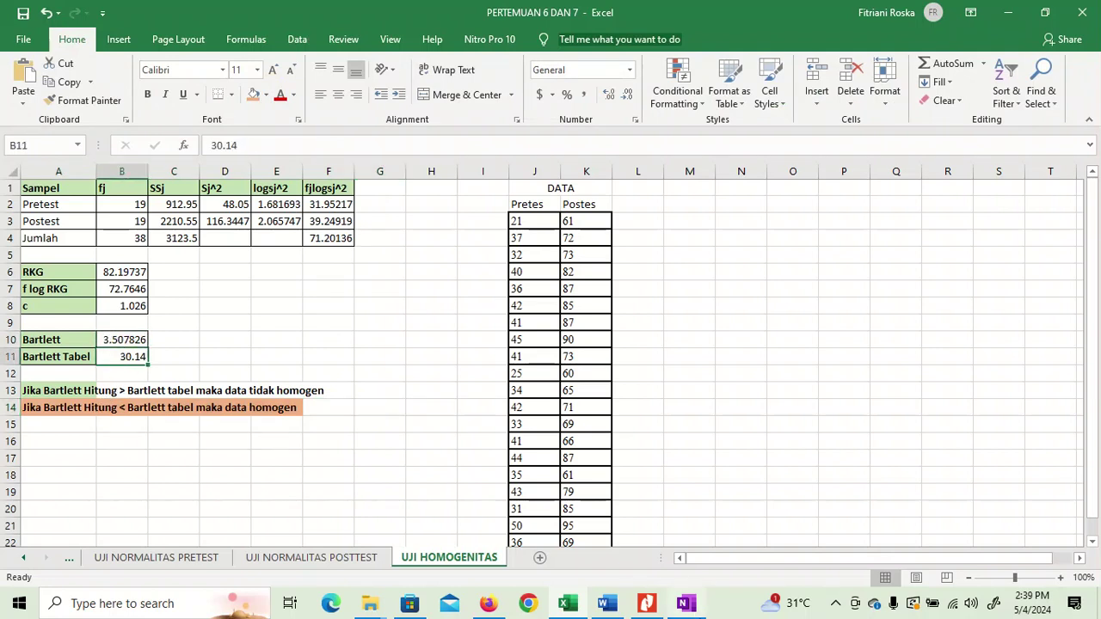
left_click(685, 603)
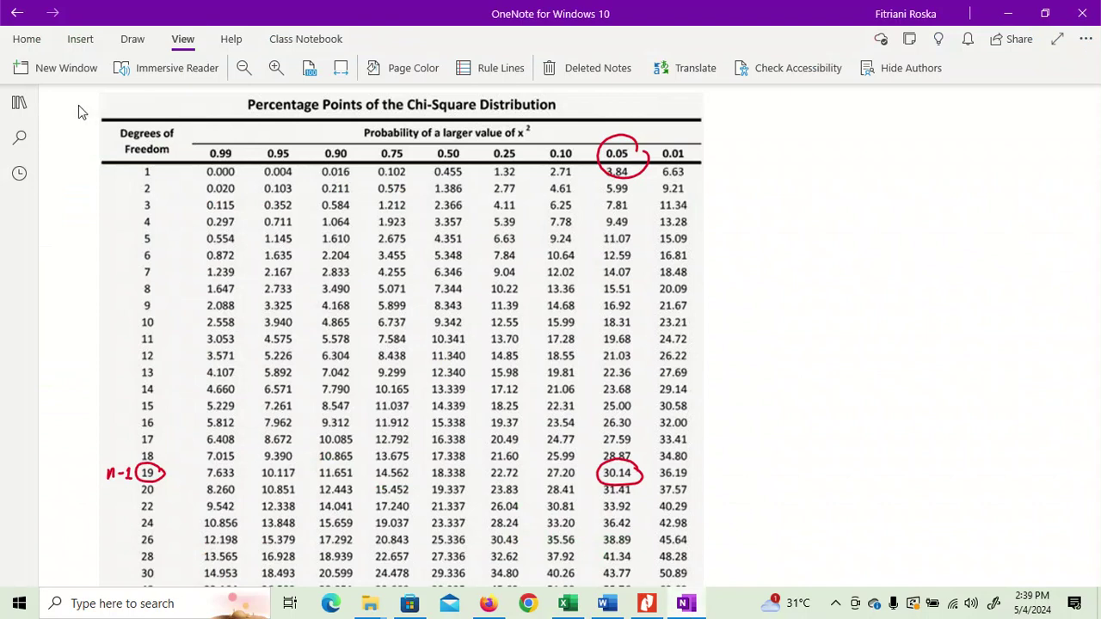
left_click(19, 103)
left_click(235, 153)
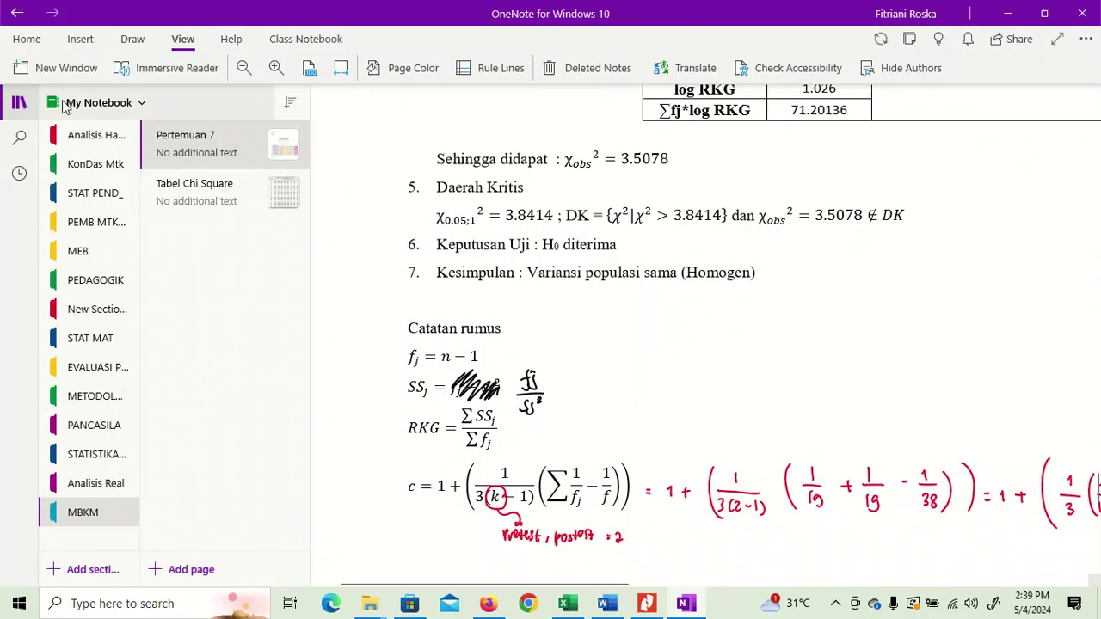
left_click(19, 102)
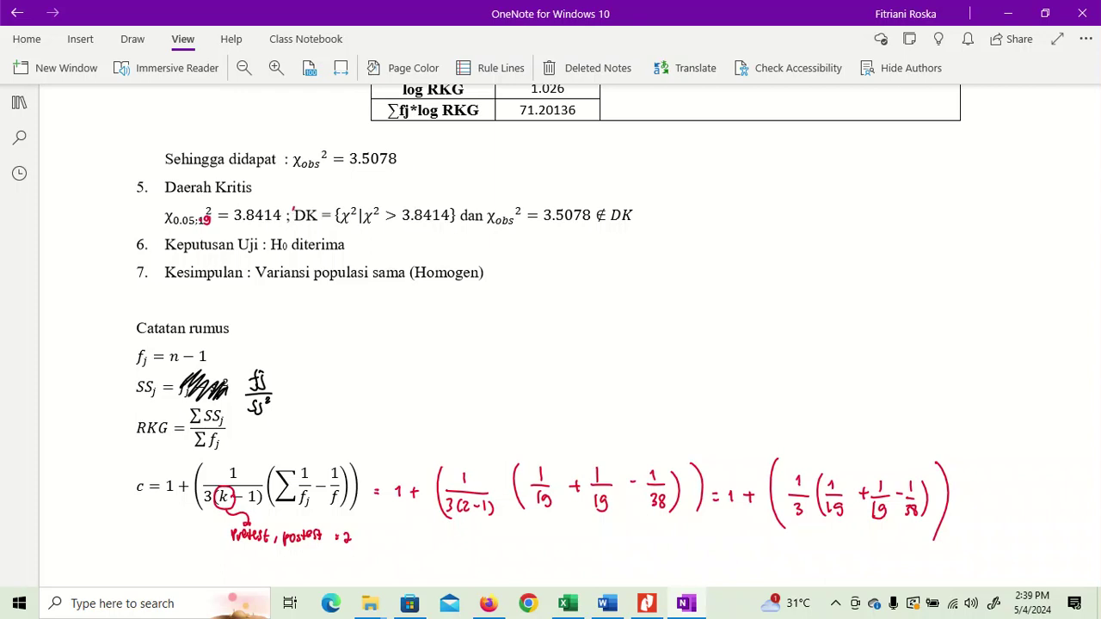
- Under Daerah Kritis, circle and strike out both 3.8414 critical values in red and write 30,14 above each
mouse_move(292, 209)
left_mouse_down()
mouse_move(237, 239)
mouse_move(294, 215)
mouse_move(236, 225)
left_mouse_up()
mouse_move(274, 203)
left_mouse_down()
mouse_move(248, 228)
mouse_move(260, 230)
left_mouse_up()
left_click_drag(284, 184, 285, 186)
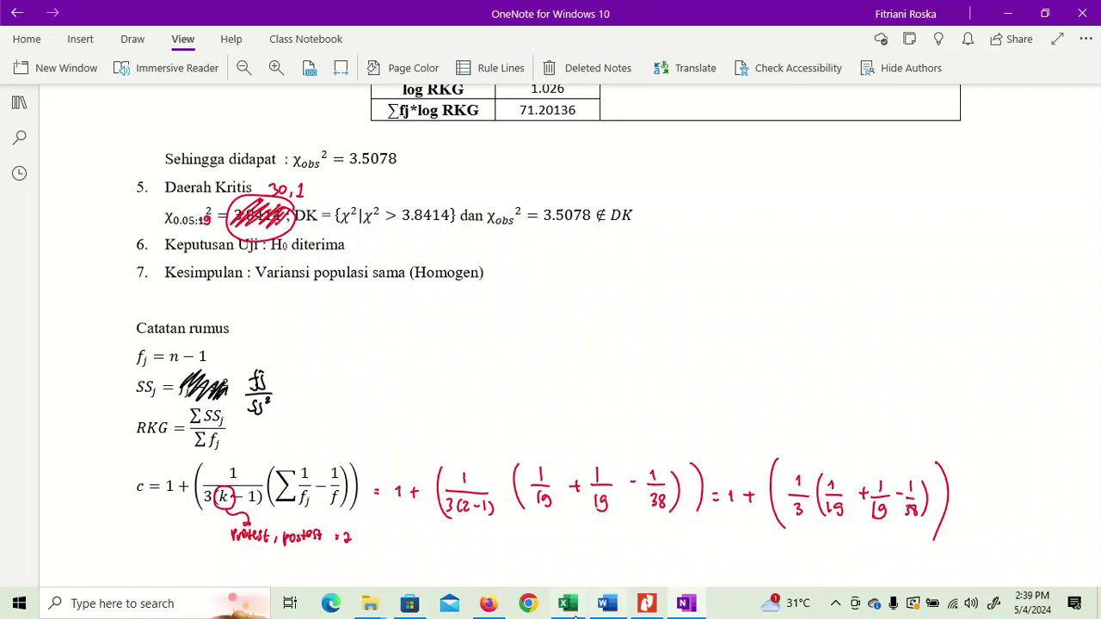
left_click(570, 604)
left_click(569, 605)
left_click_drag(308, 183, 315, 197)
mouse_move(443, 201)
left_mouse_down()
mouse_move(416, 195)
mouse_move(428, 185)
left_mouse_up()
left_click_drag(439, 191, 460, 195)
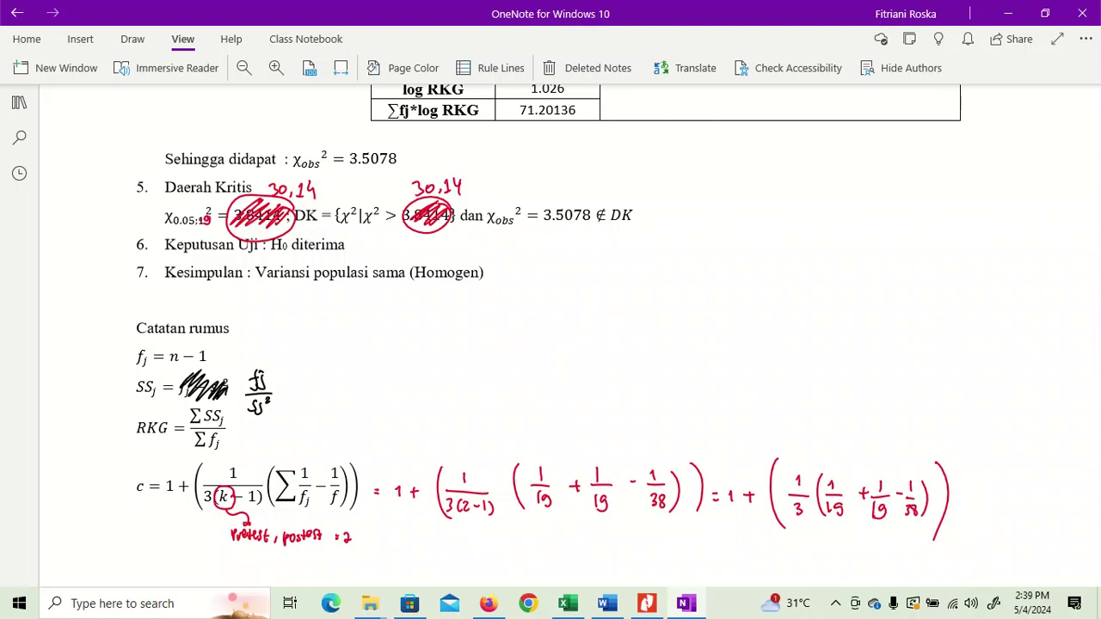
- Reopen the Tabel Chi Square page to review the marked critical value for 19 degrees of freedom at 0.05
left_click(19, 103)
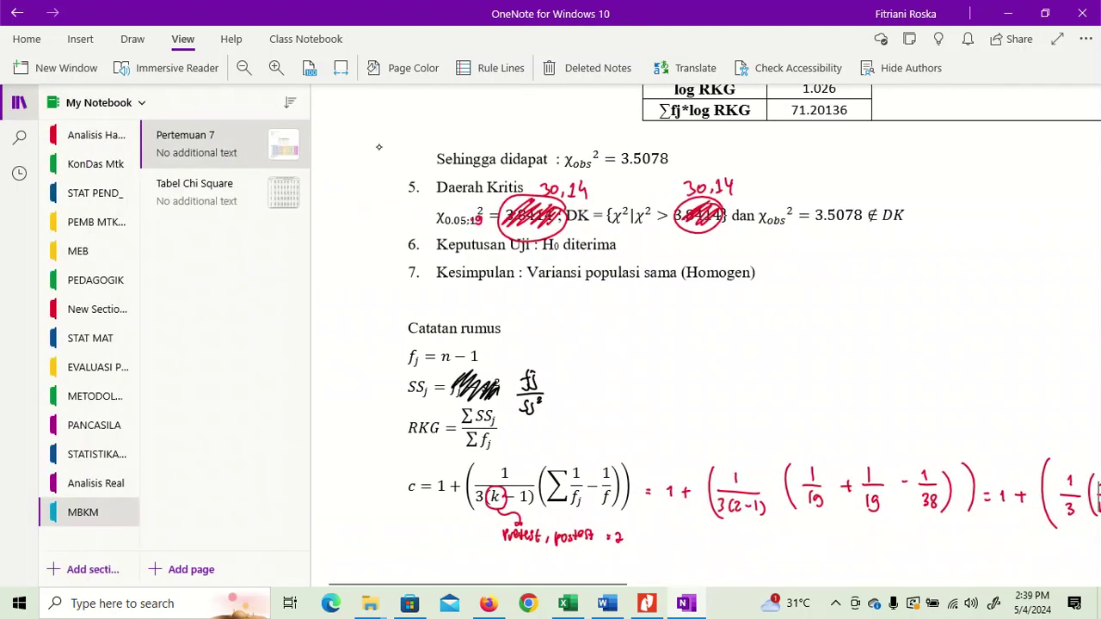
left_click(282, 186)
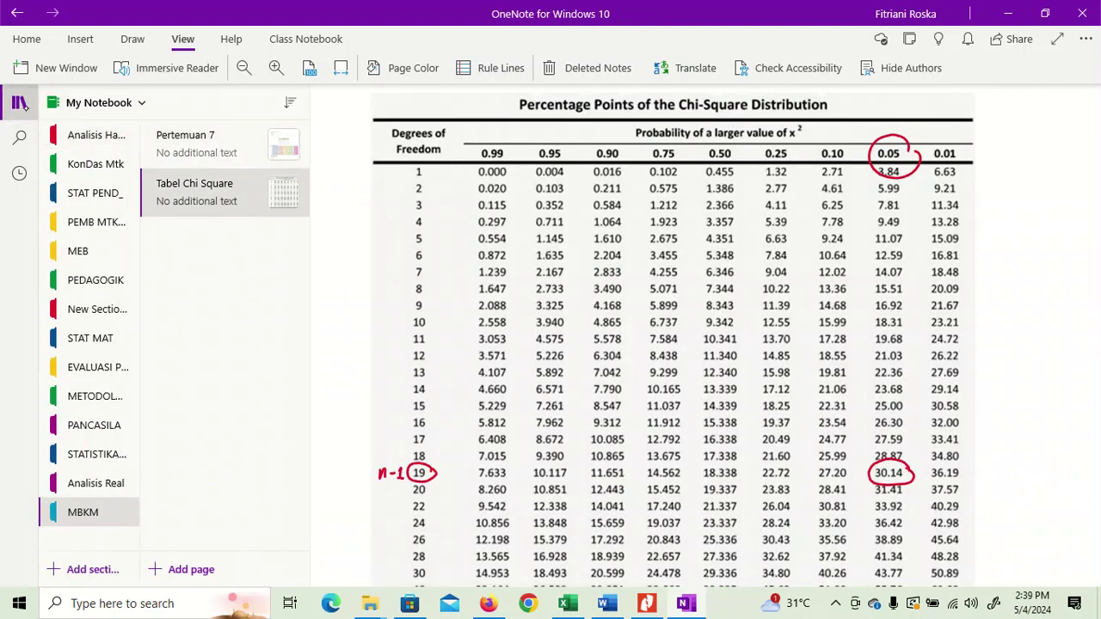
left_click(19, 103)
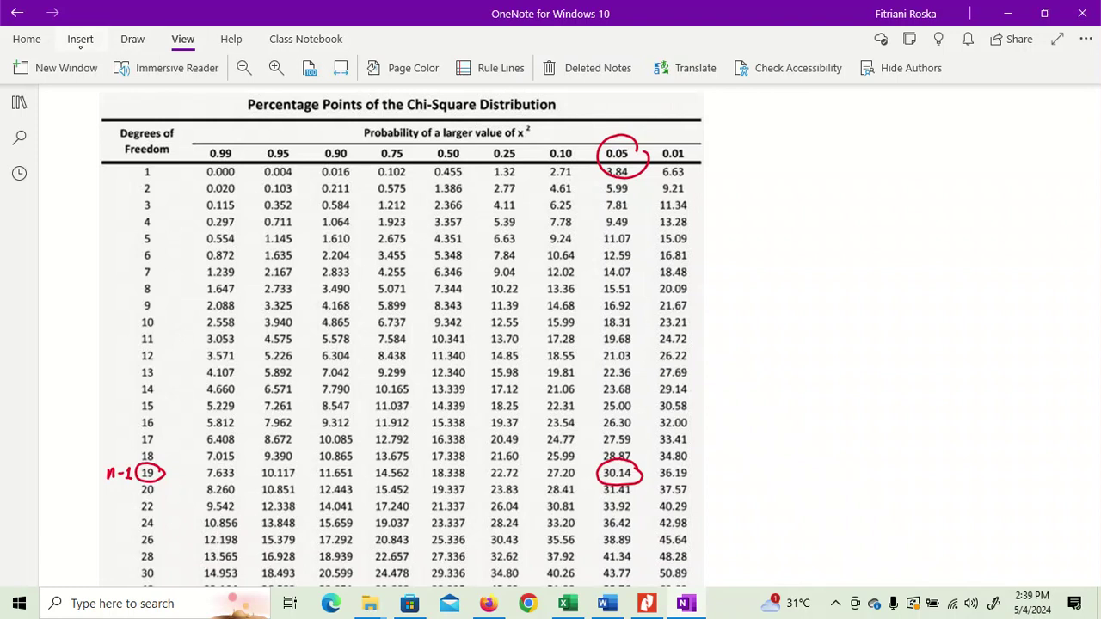
left_click(80, 38)
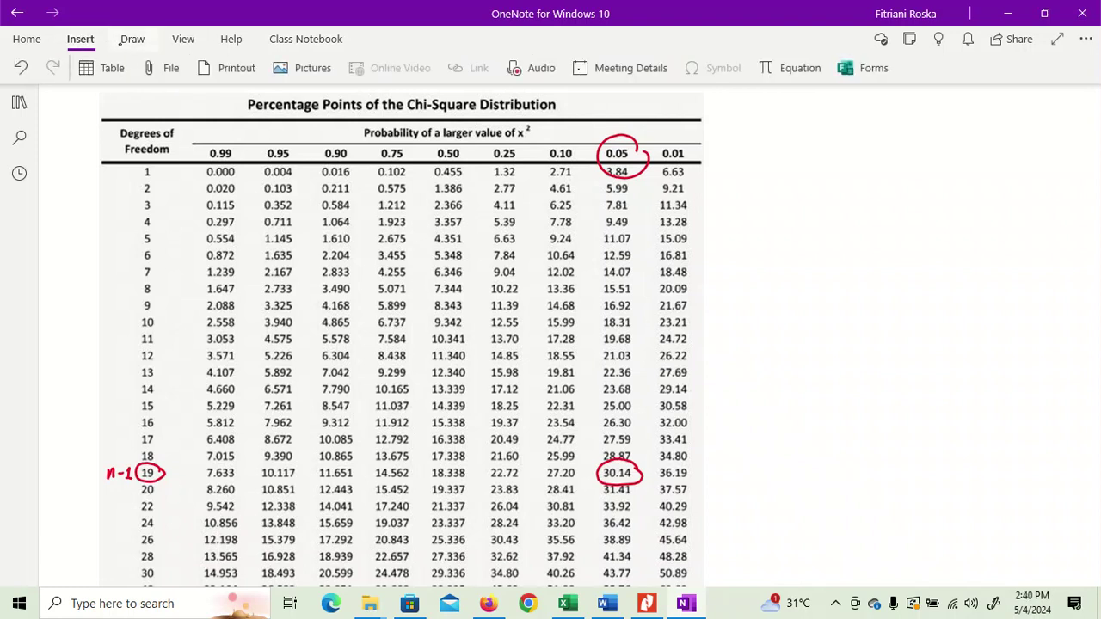
- Erase the red markings around 19, 30.14 and 0.05 on the chi-square table, including the n-1 note
left_click(132, 38)
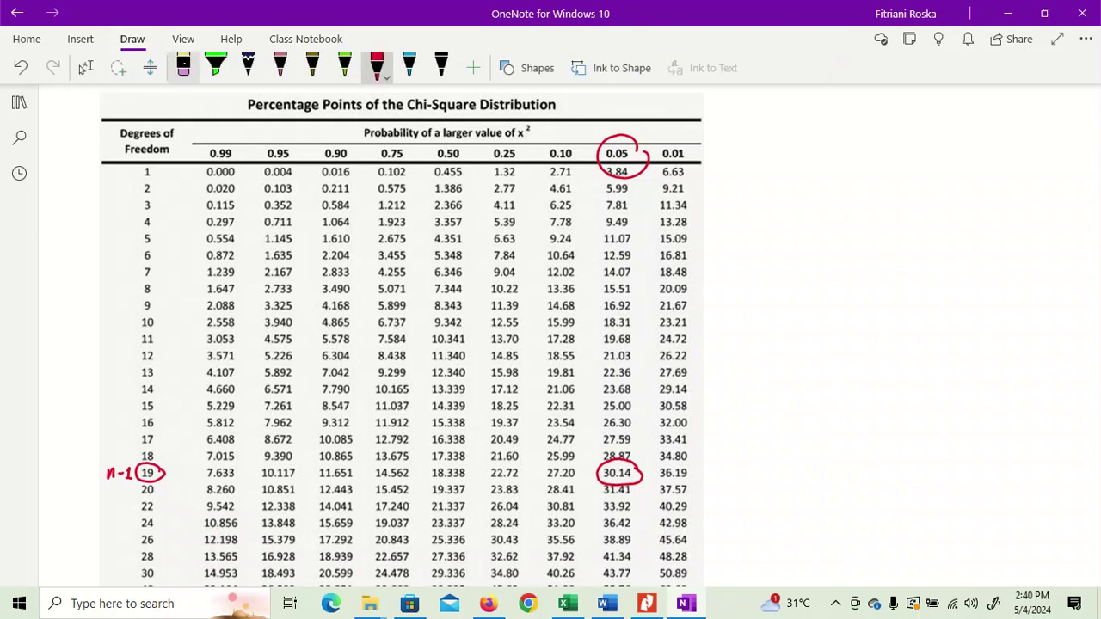
left_click(183, 67)
mouse_move(116, 473)
left_mouse_down()
mouse_move(137, 492)
mouse_move(487, 415)
mouse_move(602, 473)
mouse_move(662, 453)
left_mouse_up()
left_click_drag(635, 147, 604, 148)
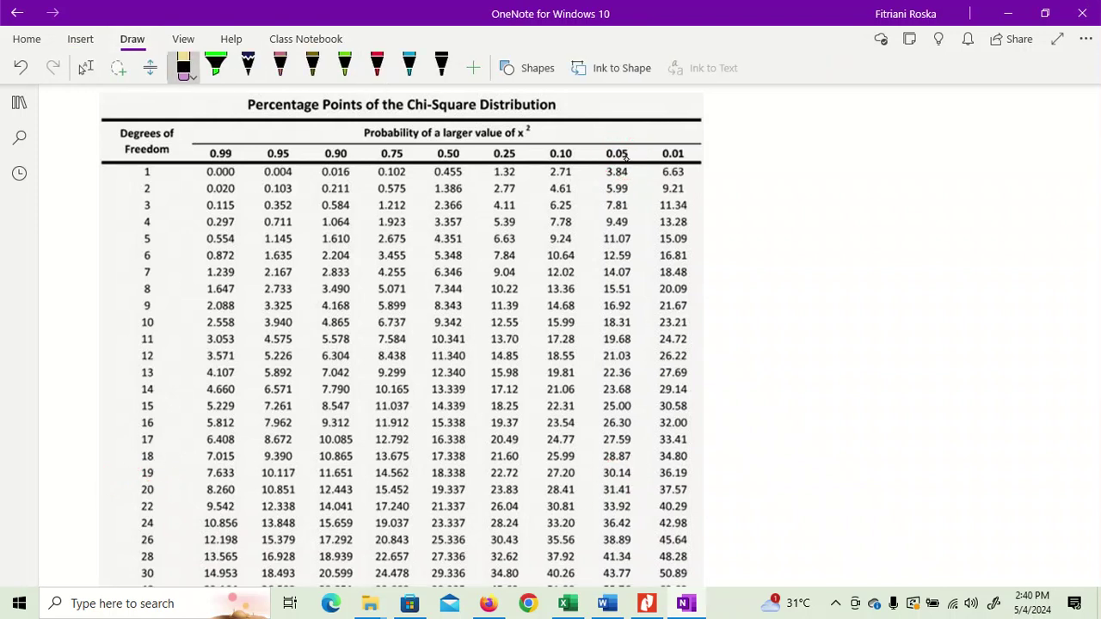
- Beside the table, handwrite "Pretest – Postest" in red with an arrow from each to 1, bracketed together as "2 Kelompok"
left_click(377, 67)
mouse_move(733, 126)
left_mouse_down()
mouse_move(749, 144)
mouse_move(819, 148)
mouse_move(855, 136)
mouse_move(868, 153)
mouse_move(890, 144)
mouse_move(890, 157)
left_mouse_up()
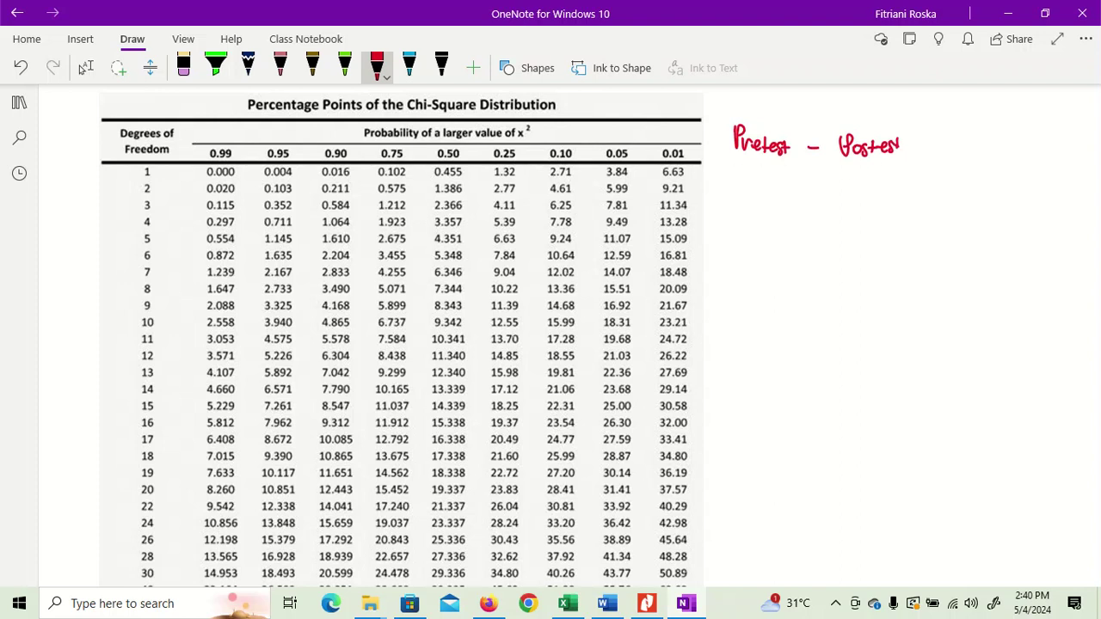
left_click_drag(762, 165, 764, 188)
mouse_move(759, 185)
left_mouse_down()
mouse_move(771, 185)
mouse_move(774, 215)
left_mouse_up()
left_click_drag(873, 161, 865, 220)
left_click_drag(776, 232, 862, 234)
left_click_drag(793, 262, 822, 270)
left_click_drag(831, 258, 846, 268)
mouse_move(849, 255)
left_mouse_down()
mouse_move(866, 266)
mouse_move(908, 258)
left_mouse_up()
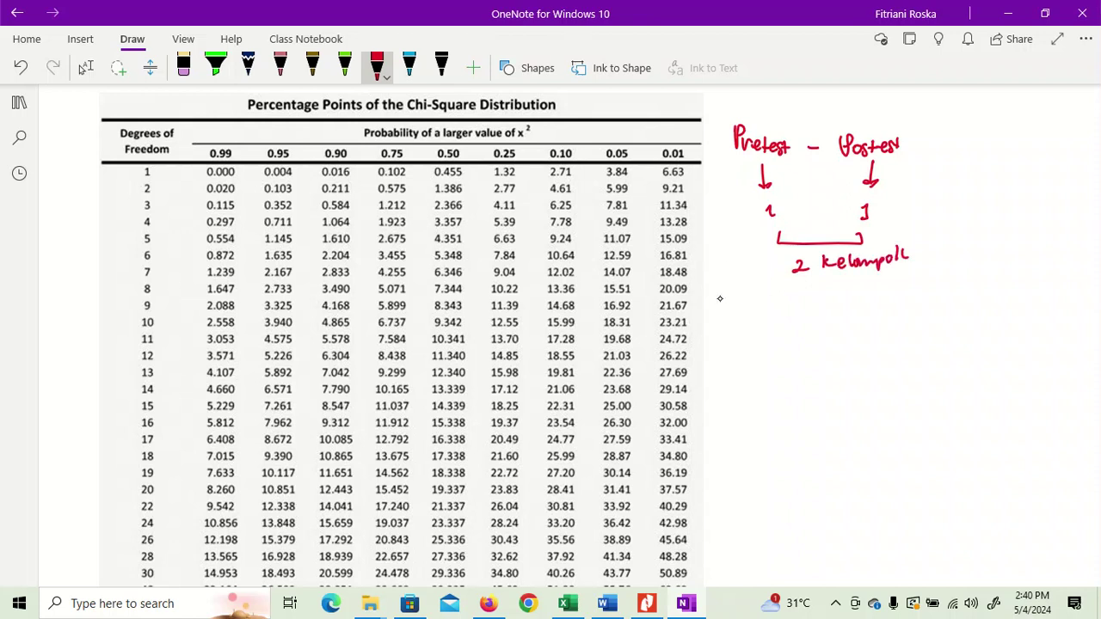
- Circle the Degrees of Freedom heading in red and write the rule "Jum Kelompok - 1" below the group note
left_click_drag(183, 126, 199, 130)
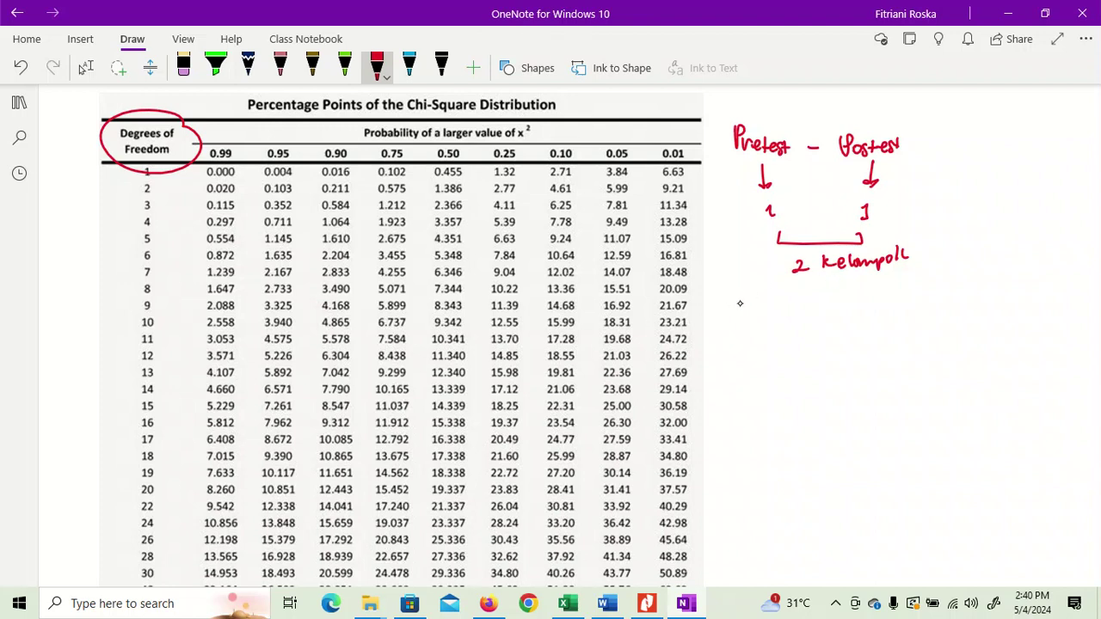
mouse_move(740, 300)
left_mouse_down()
mouse_move(735, 316)
mouse_move(777, 320)
left_mouse_up()
left_click_drag(790, 308, 799, 320)
left_click_drag(803, 314, 818, 321)
left_click_drag(821, 313, 877, 323)
left_click_drag(884, 320, 908, 328)
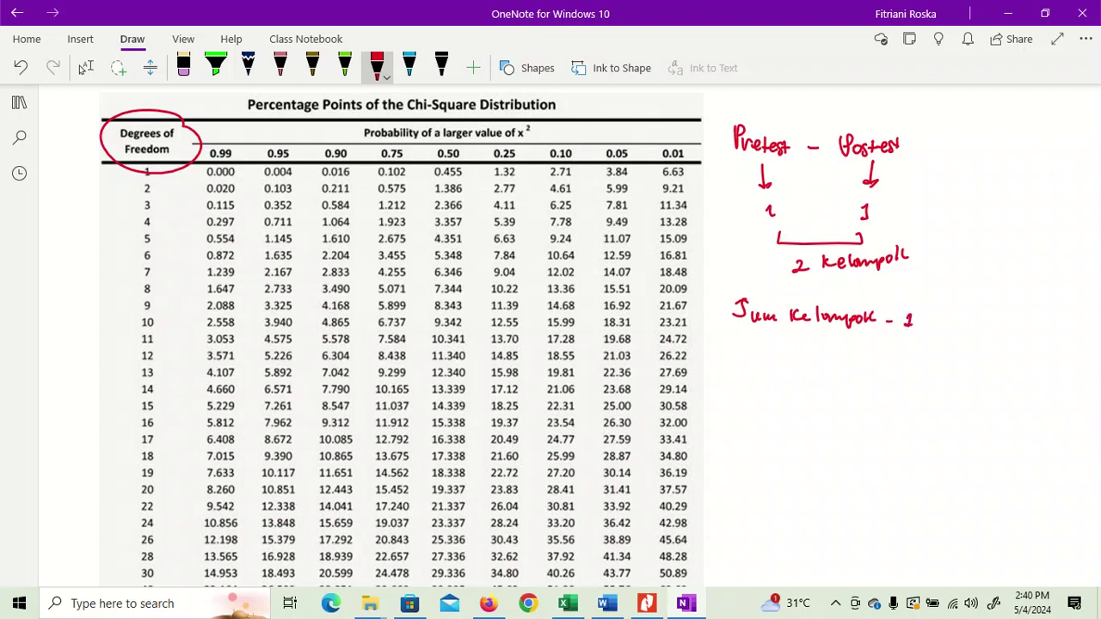
- Work out the rule as "= 2-1 = 1" and circle degree of freedom 1 and the 0.05 column with its 3.84 value
mouse_move(778, 342)
left_mouse_down()
mouse_move(789, 354)
mouse_move(810, 348)
left_mouse_up()
left_click_drag(810, 341, 813, 357)
mouse_move(162, 168)
left_mouse_down()
mouse_move(136, 189)
mouse_move(163, 172)
left_mouse_up()
mouse_move(634, 145)
left_mouse_down()
mouse_move(640, 166)
mouse_move(636, 151)
left_mouse_up()
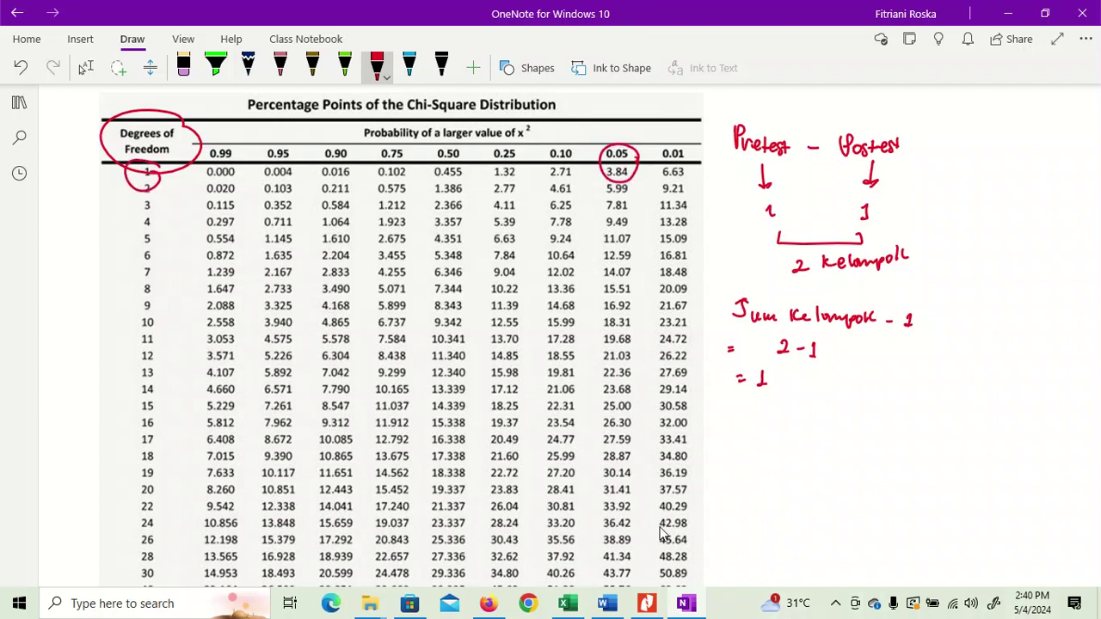
- Reopen the Pertemuan 7 page and erase the red strikeouts, the 30,14 corrections and the subscript overwrite under Daerah Kritis
left_click(684, 604)
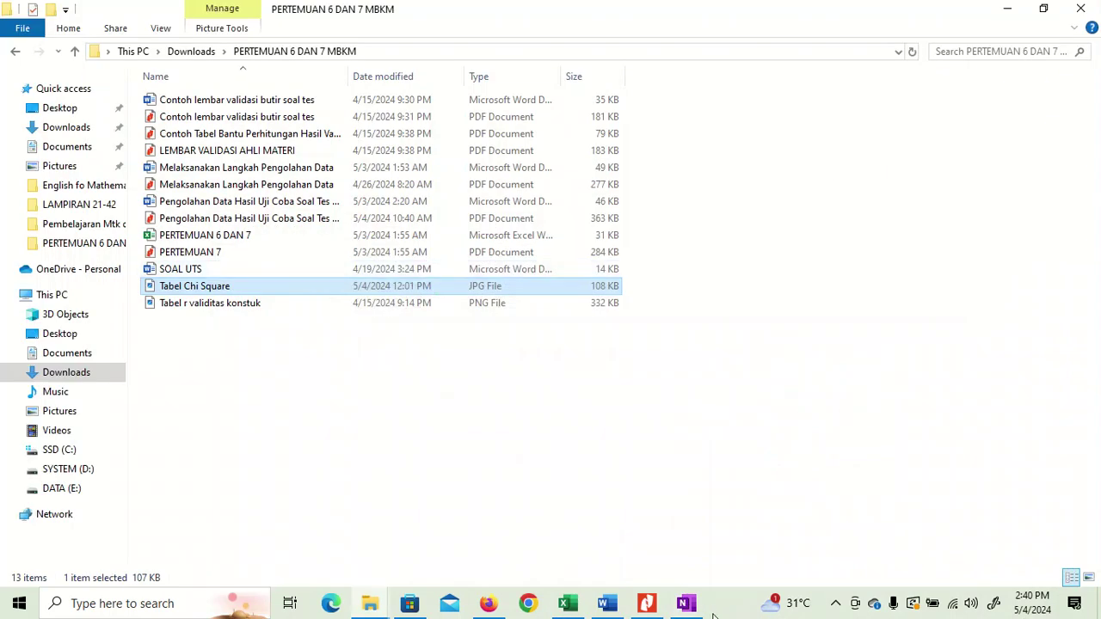
left_click(688, 605)
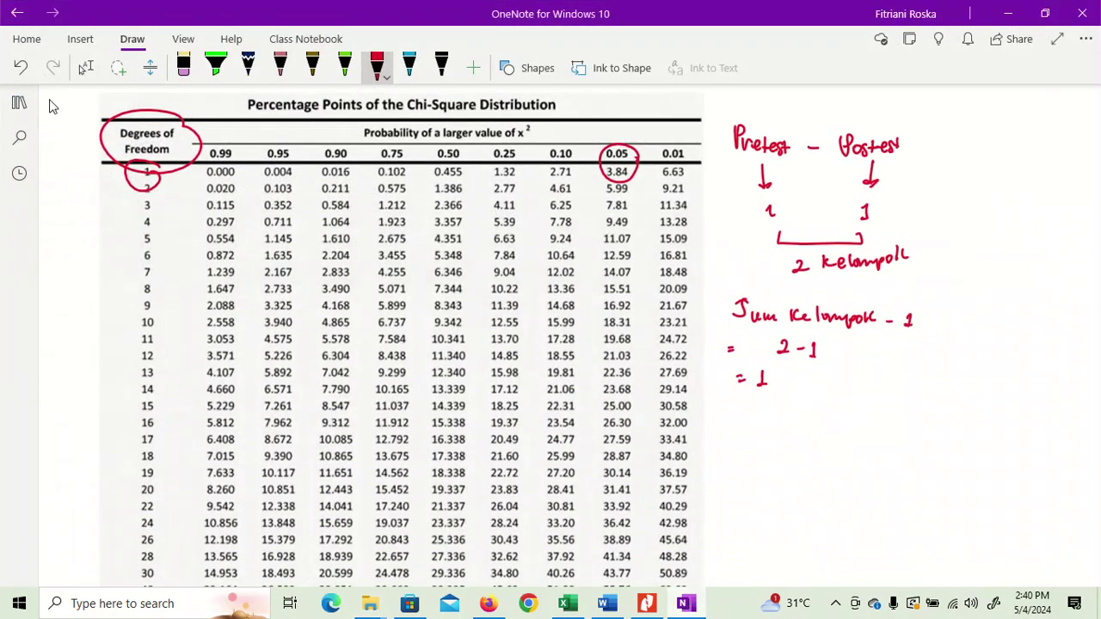
left_click(25, 107)
left_click(226, 137)
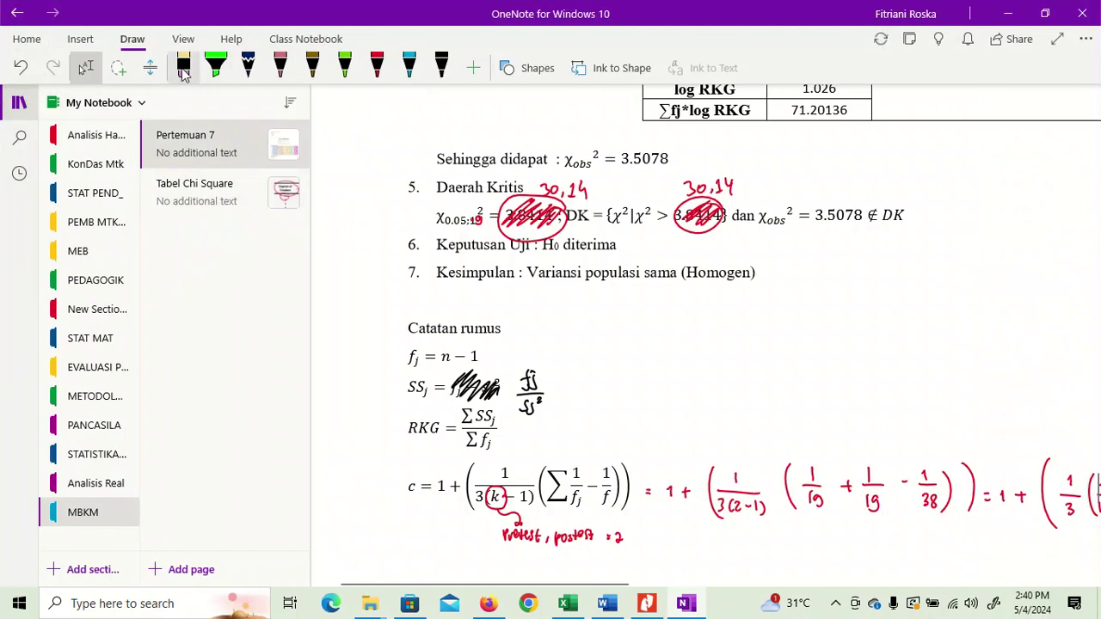
left_click(183, 69)
mouse_move(507, 225)
left_mouse_down()
mouse_move(537, 200)
mouse_move(589, 189)
left_mouse_up()
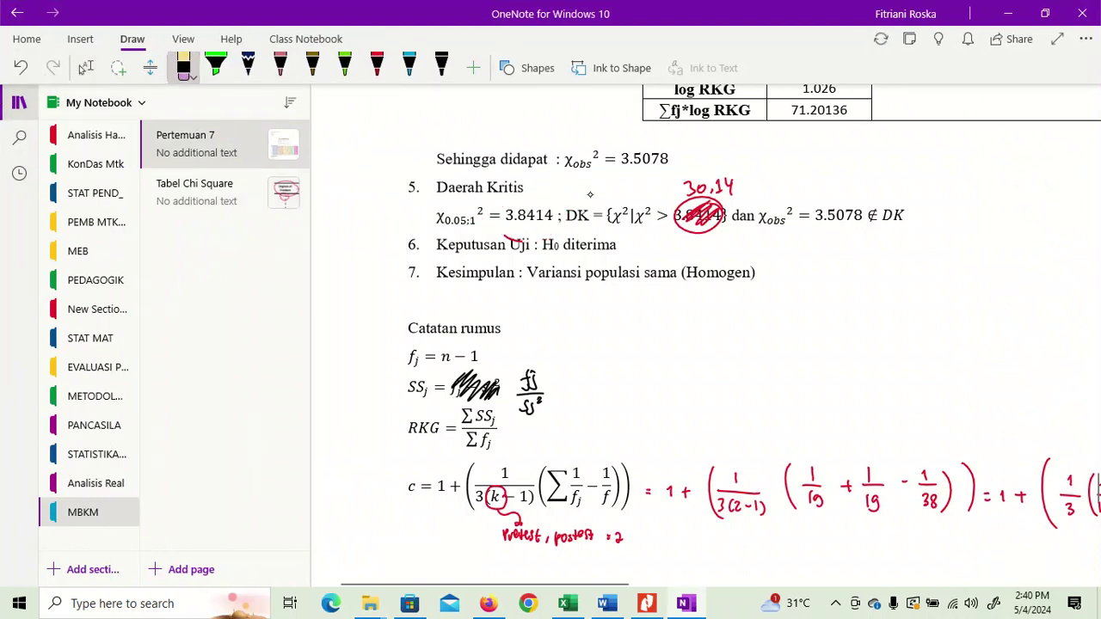
left_click_drag(570, 242, 700, 210)
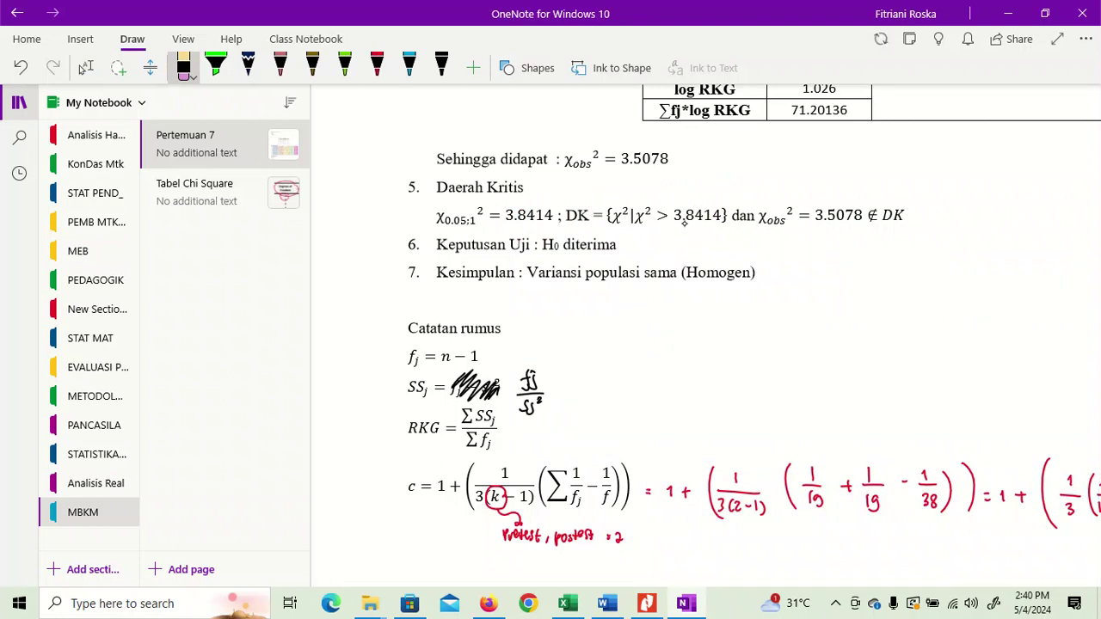
- Circle the subscript 1 of the critical value in red and annotate it with an arrow to "degree of freedom = 2 - 1 = 1"
left_click(377, 67)
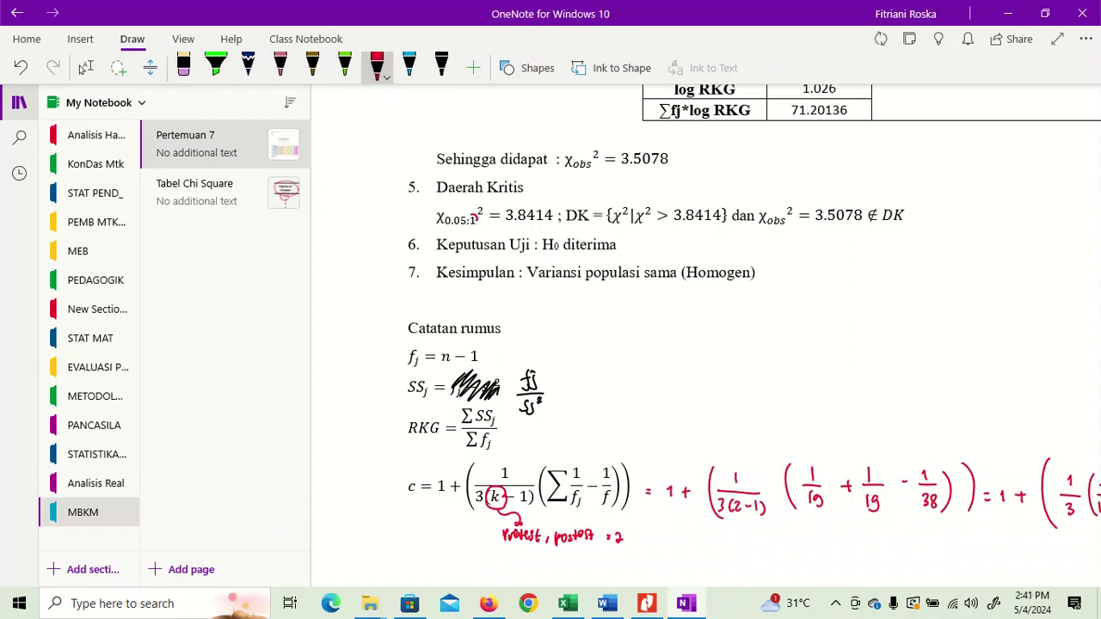
mouse_move(472, 219)
left_mouse_down()
mouse_move(479, 227)
mouse_move(542, 197)
left_mouse_up()
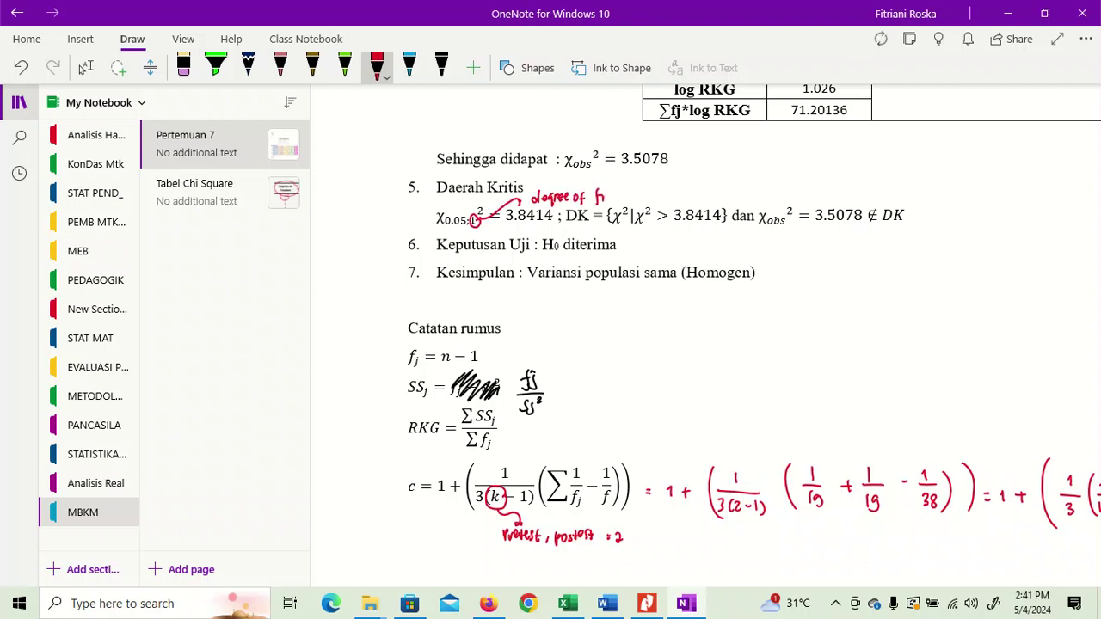
left_click_drag(602, 197, 703, 199)
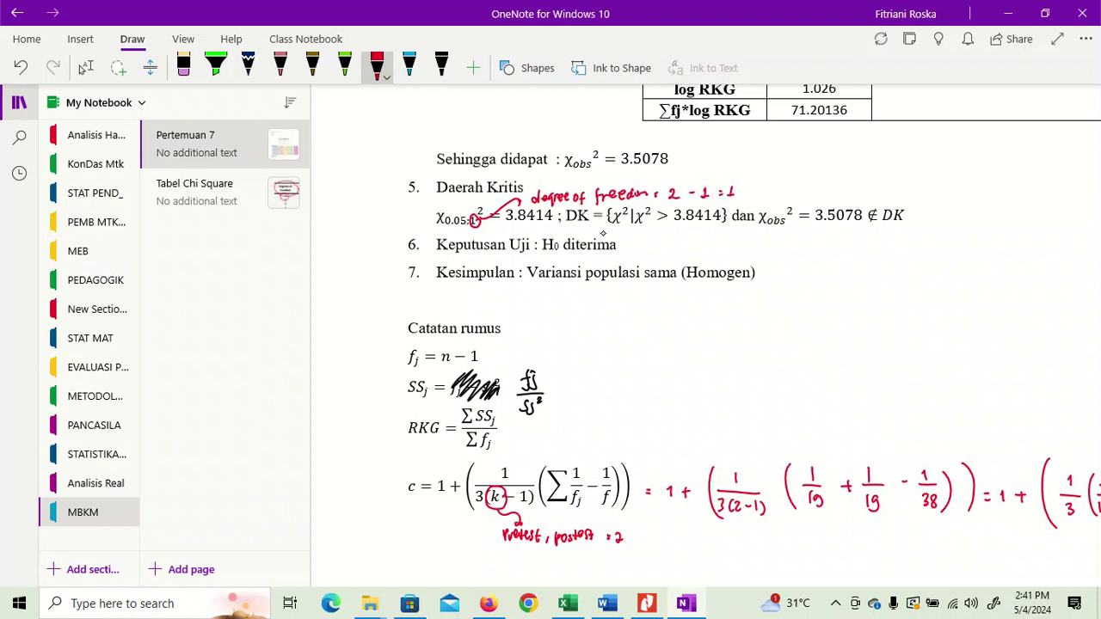
- Underline 3.8414 in the DK expression, circle both 3.5078 values, link them with an arrow and label the lower one "Bartlett hitung"
left_click_drag(672, 225, 727, 224)
mouse_move(864, 196)
left_mouse_down()
mouse_move(838, 244)
mouse_move(848, 241)
left_mouse_up()
mouse_move(830, 250)
left_mouse_down()
mouse_move(939, 251)
mouse_move(952, 264)
left_mouse_up()
mouse_move(681, 148)
left_mouse_down()
mouse_move(605, 152)
mouse_move(683, 139)
mouse_move(834, 178)
left_mouse_up()
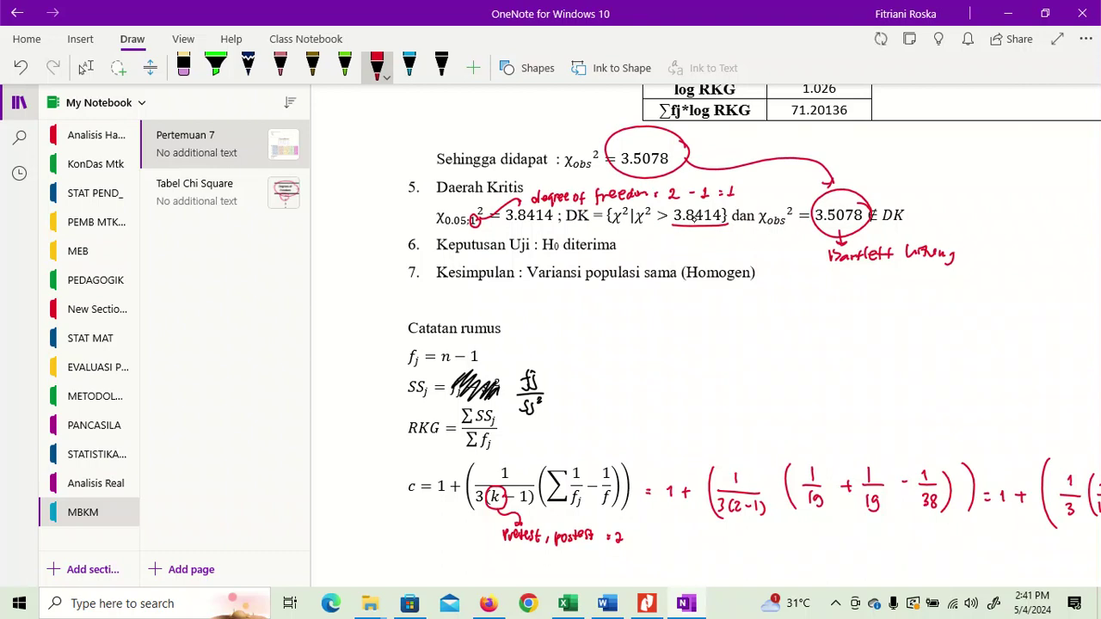
- Underline "H0 diterima" and "Variansi populasi" in the decision and conclusion lines in red, and hide the notebook navigation
left_click_drag(537, 254, 615, 252)
left_click_drag(526, 284, 601, 284)
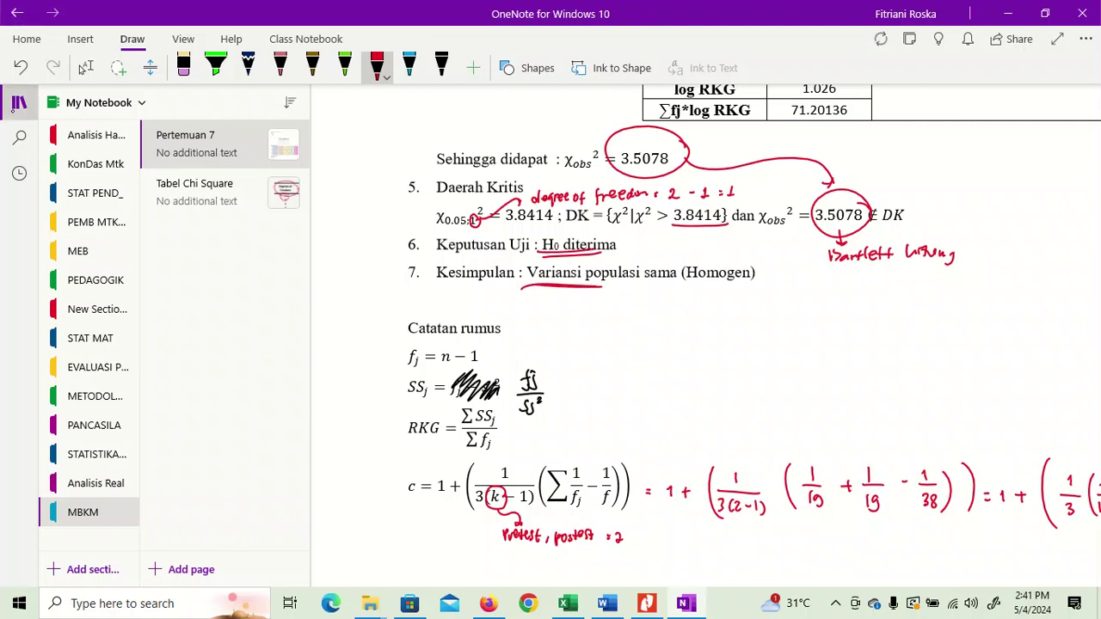
left_click(17, 104)
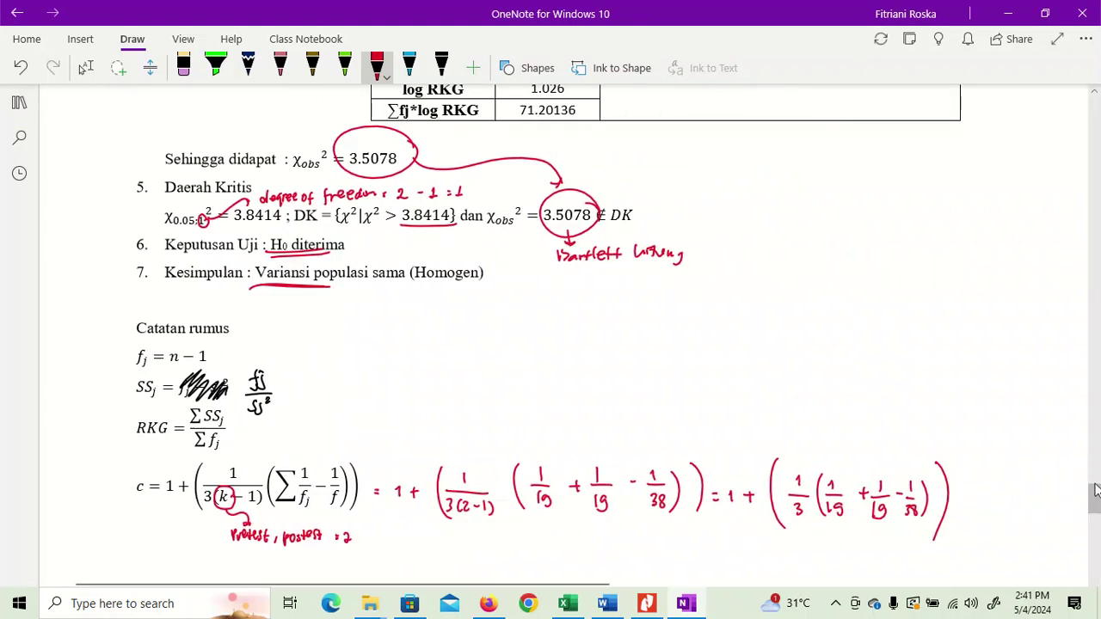
- Review the Komputasi table, check it against the UJI HOMOGENITAS sheet in Excel, and return to OneNote
left_click_drag(1094, 496, 1094, 485)
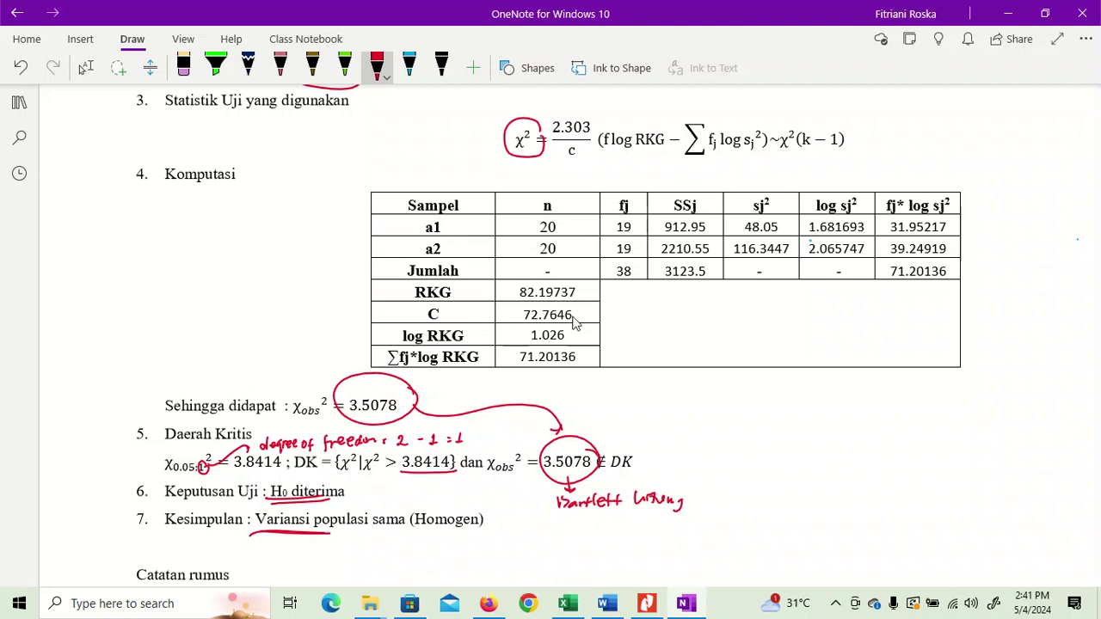
left_click(568, 603)
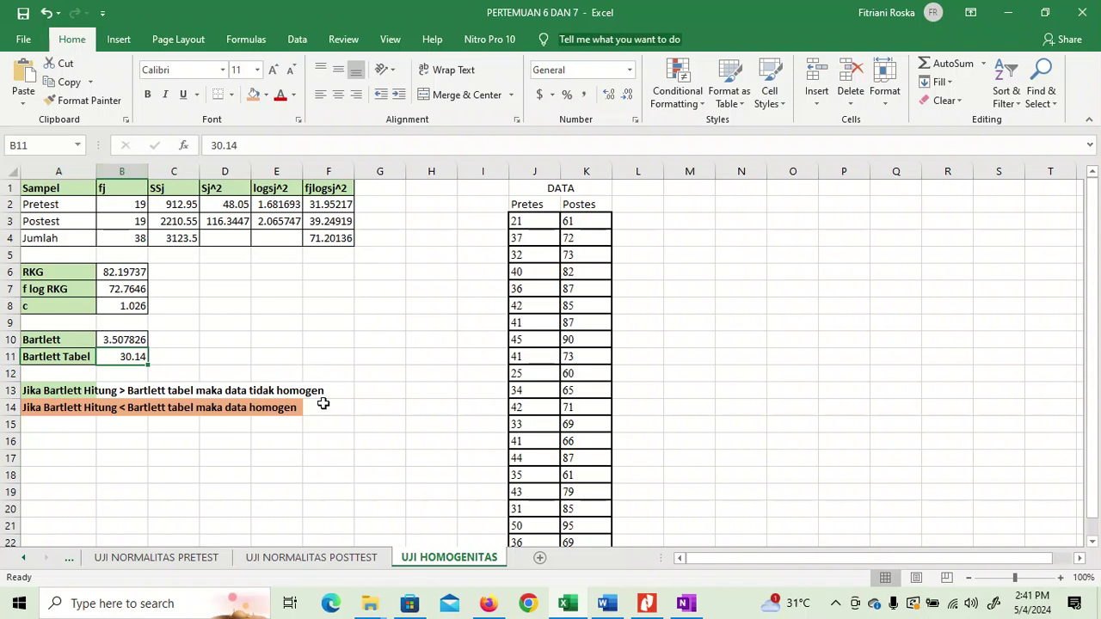
left_click(684, 602)
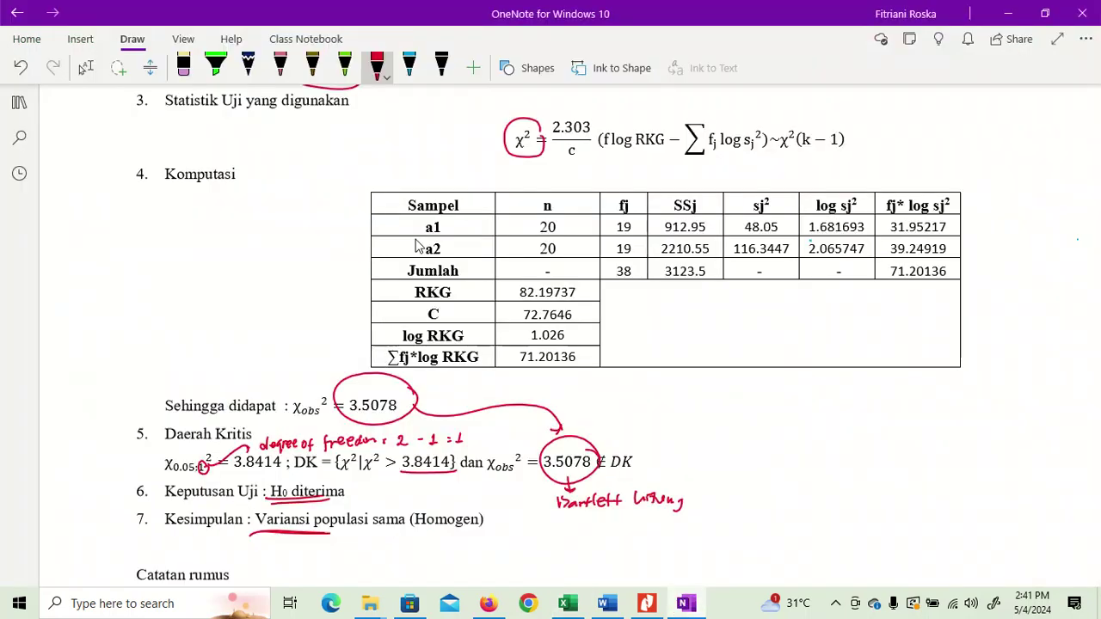